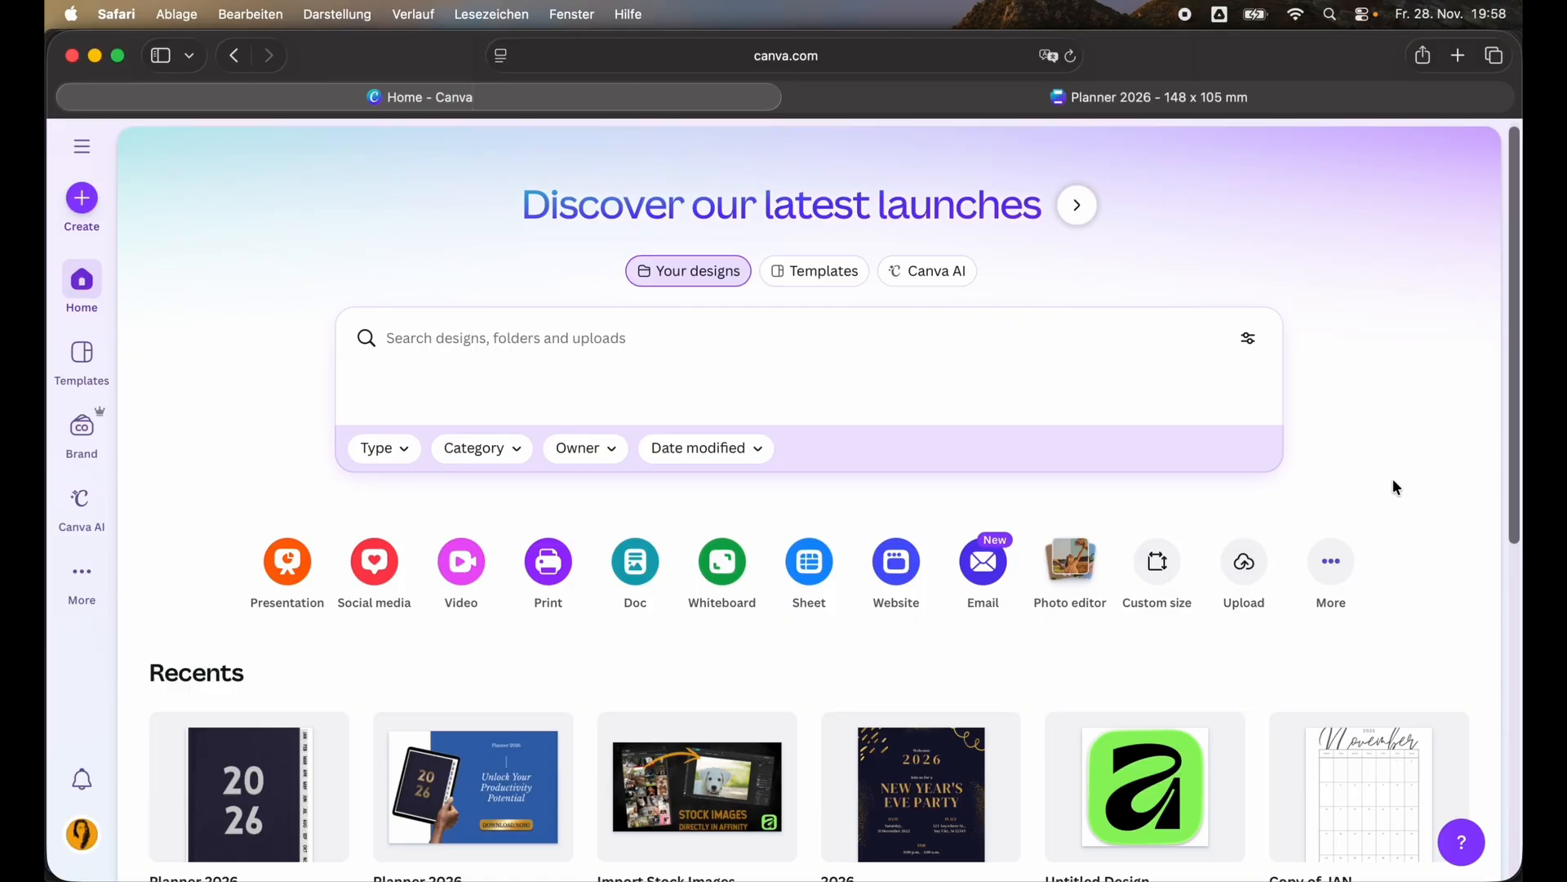
Make a copy of the 8.5 x 11 in Planner 2026 design from the recent designs and open the copy.
{"action": "scroll", "coordinate": [338, 483], "scroll_direction": "down", "scroll_amount": 3}
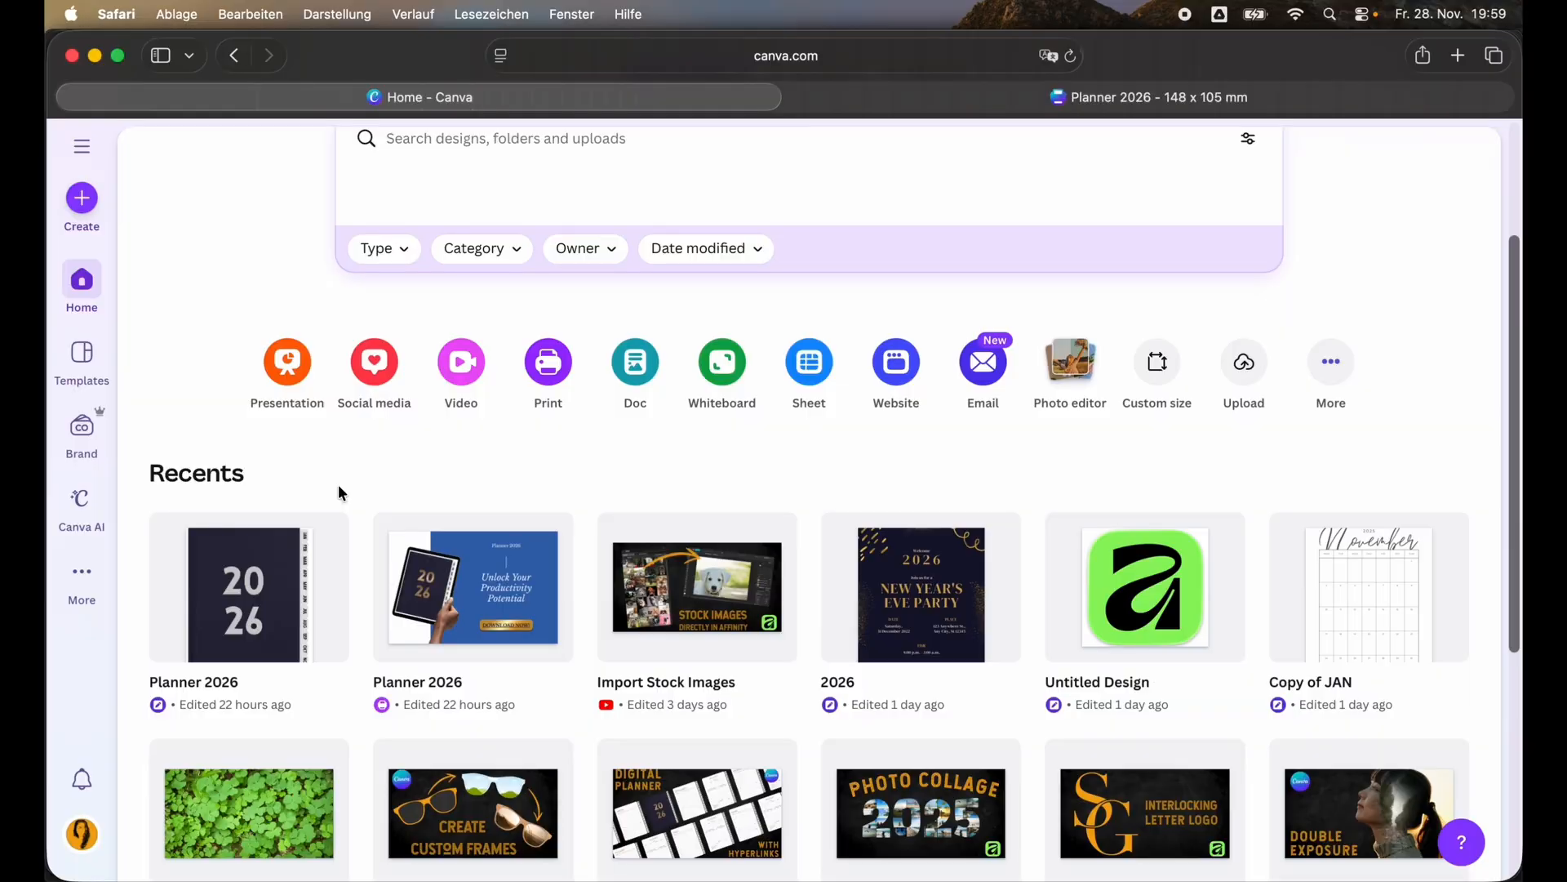
{"action": "left_click", "coordinate": [324, 538]}
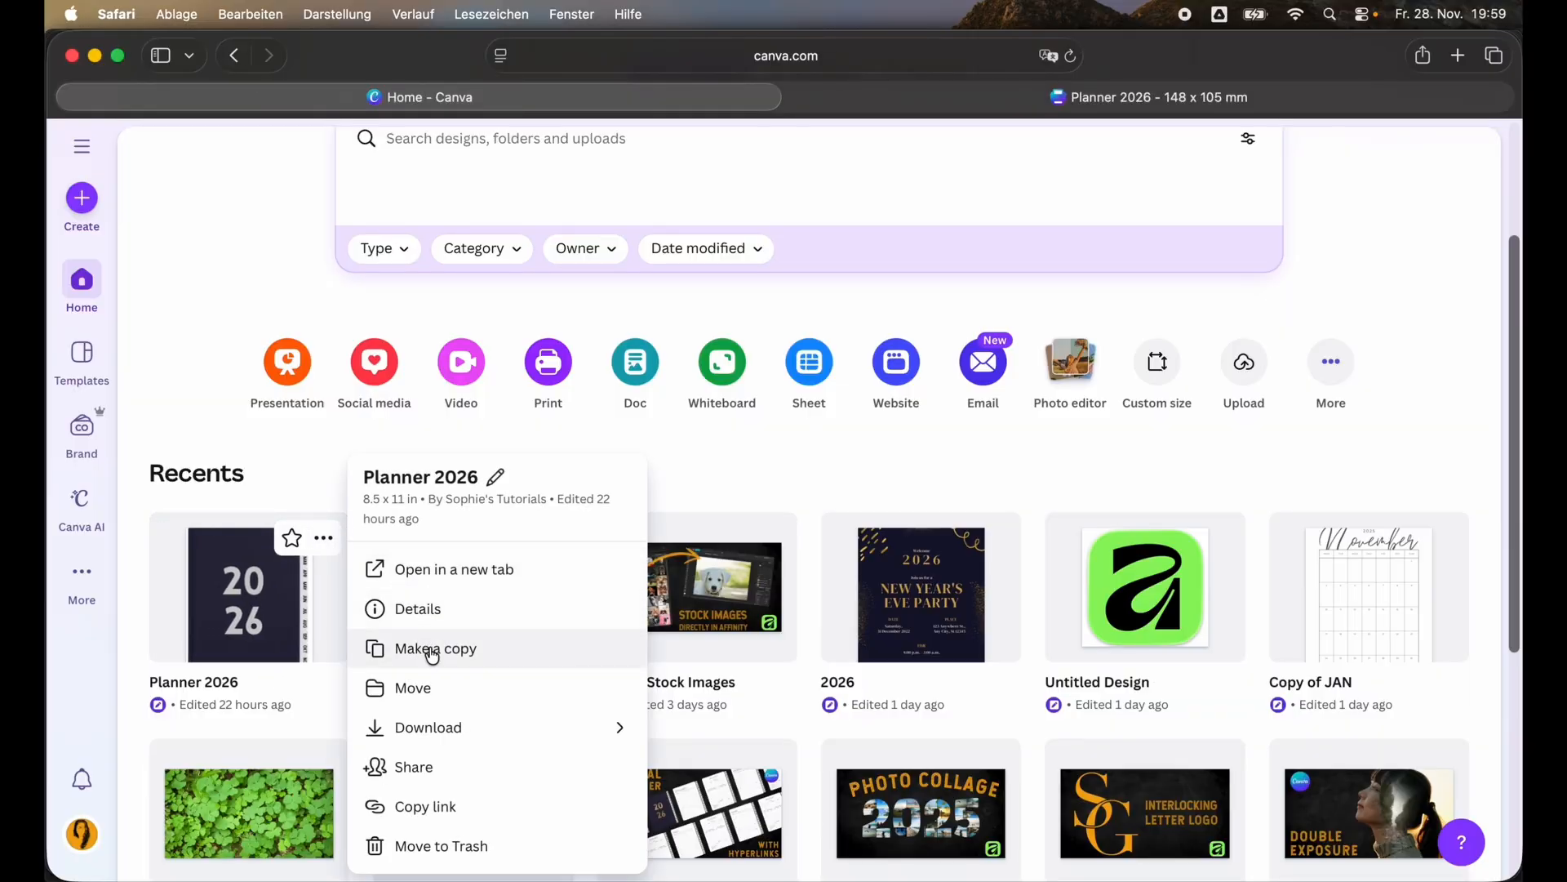
{"action": "left_click", "coordinate": [431, 650]}
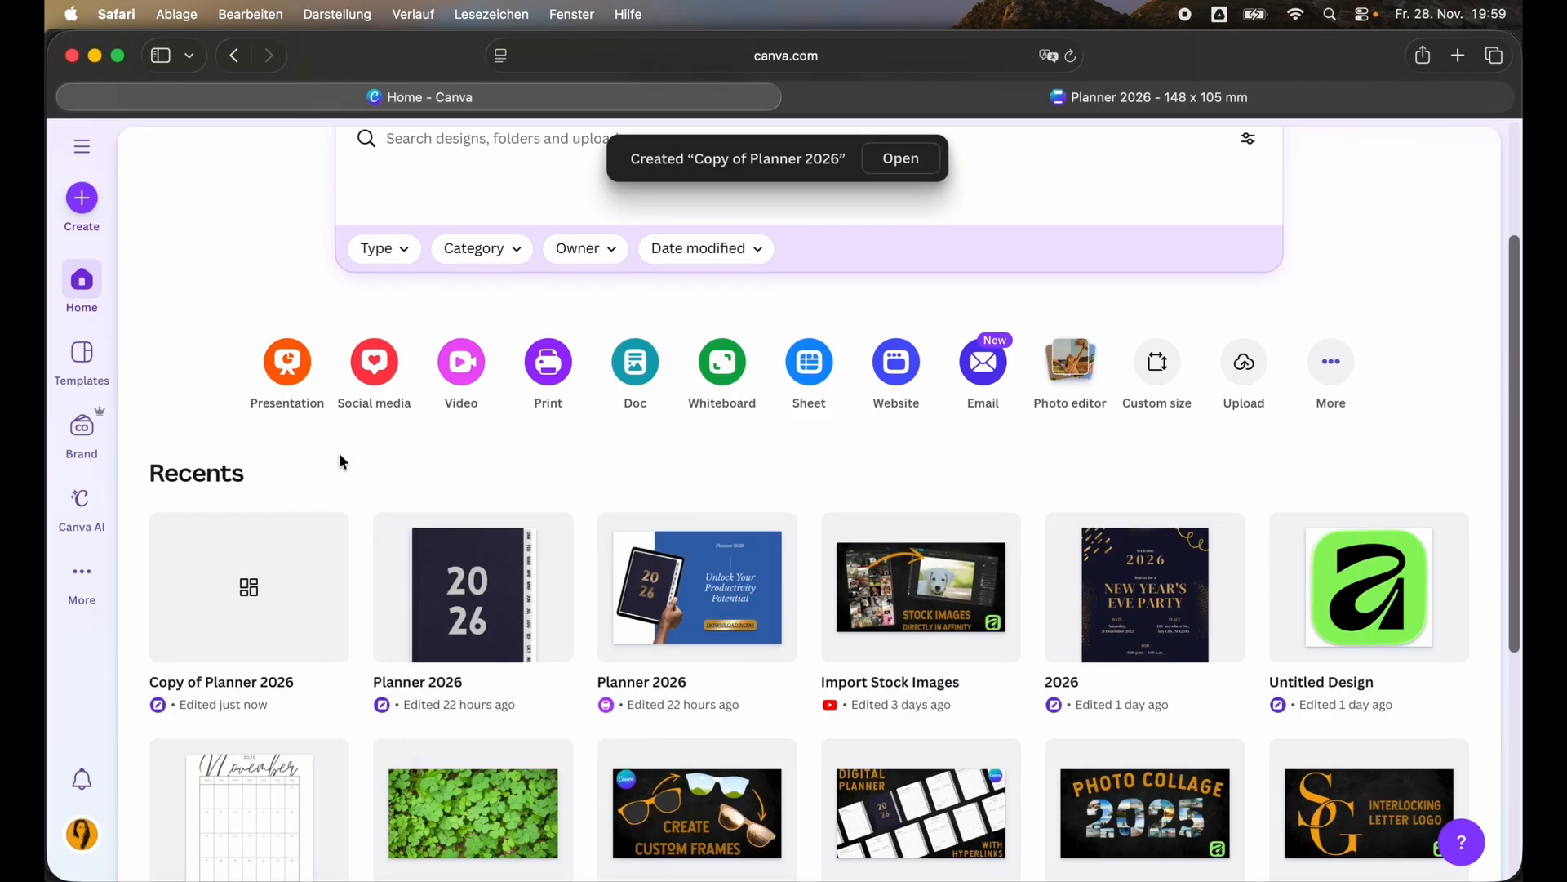
{"action": "left_click", "coordinate": [255, 602]}
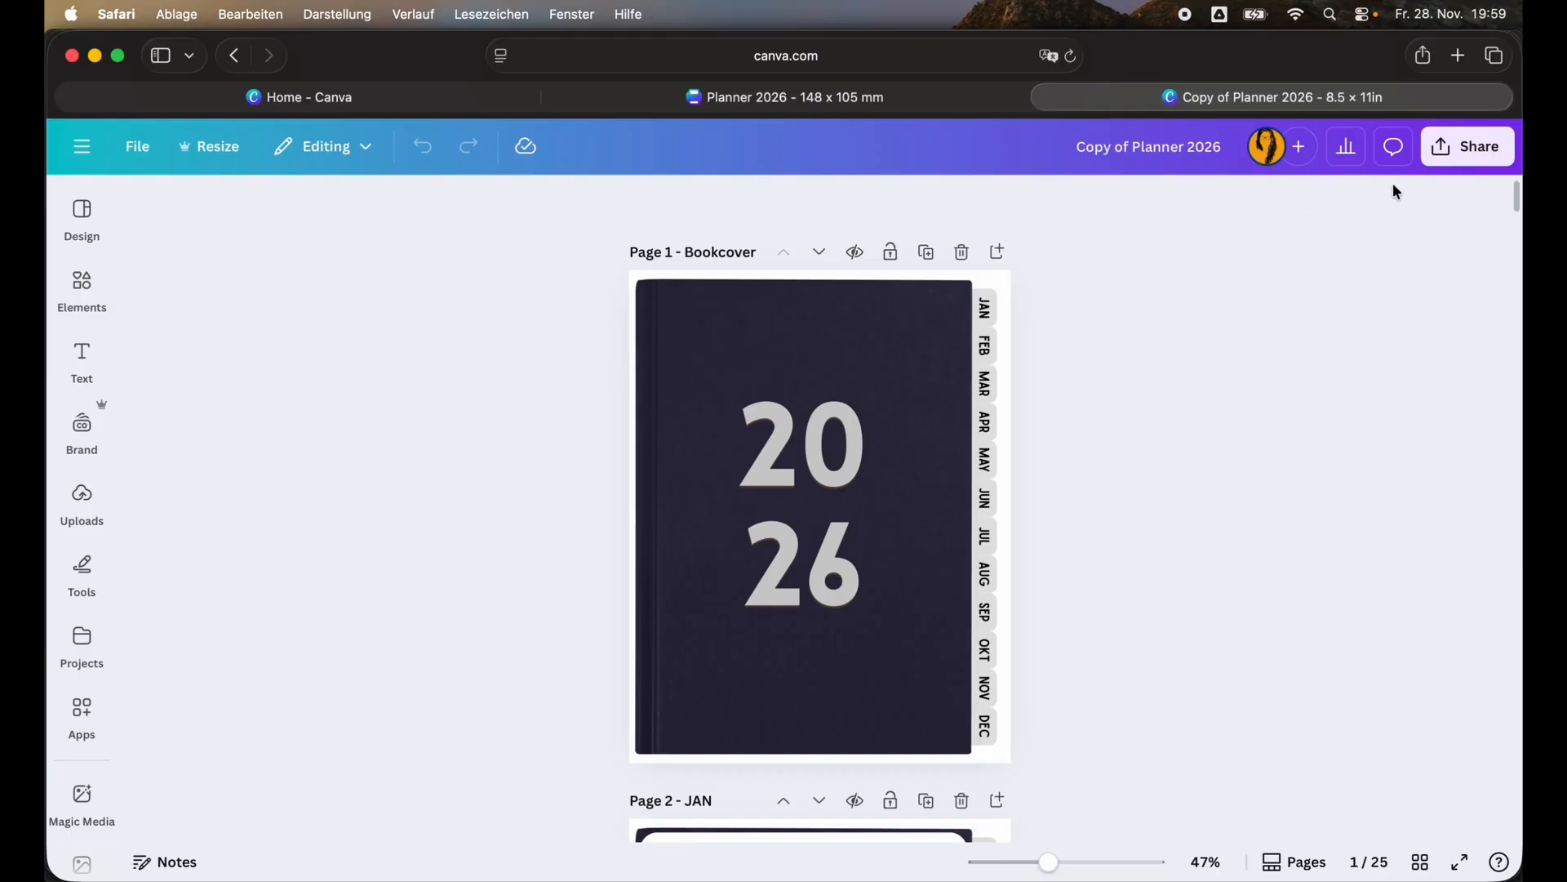
Set the planner copy's sharing access to Anyone with the link, with the Can edit permission.
{"action": "left_click", "coordinate": [1467, 155]}
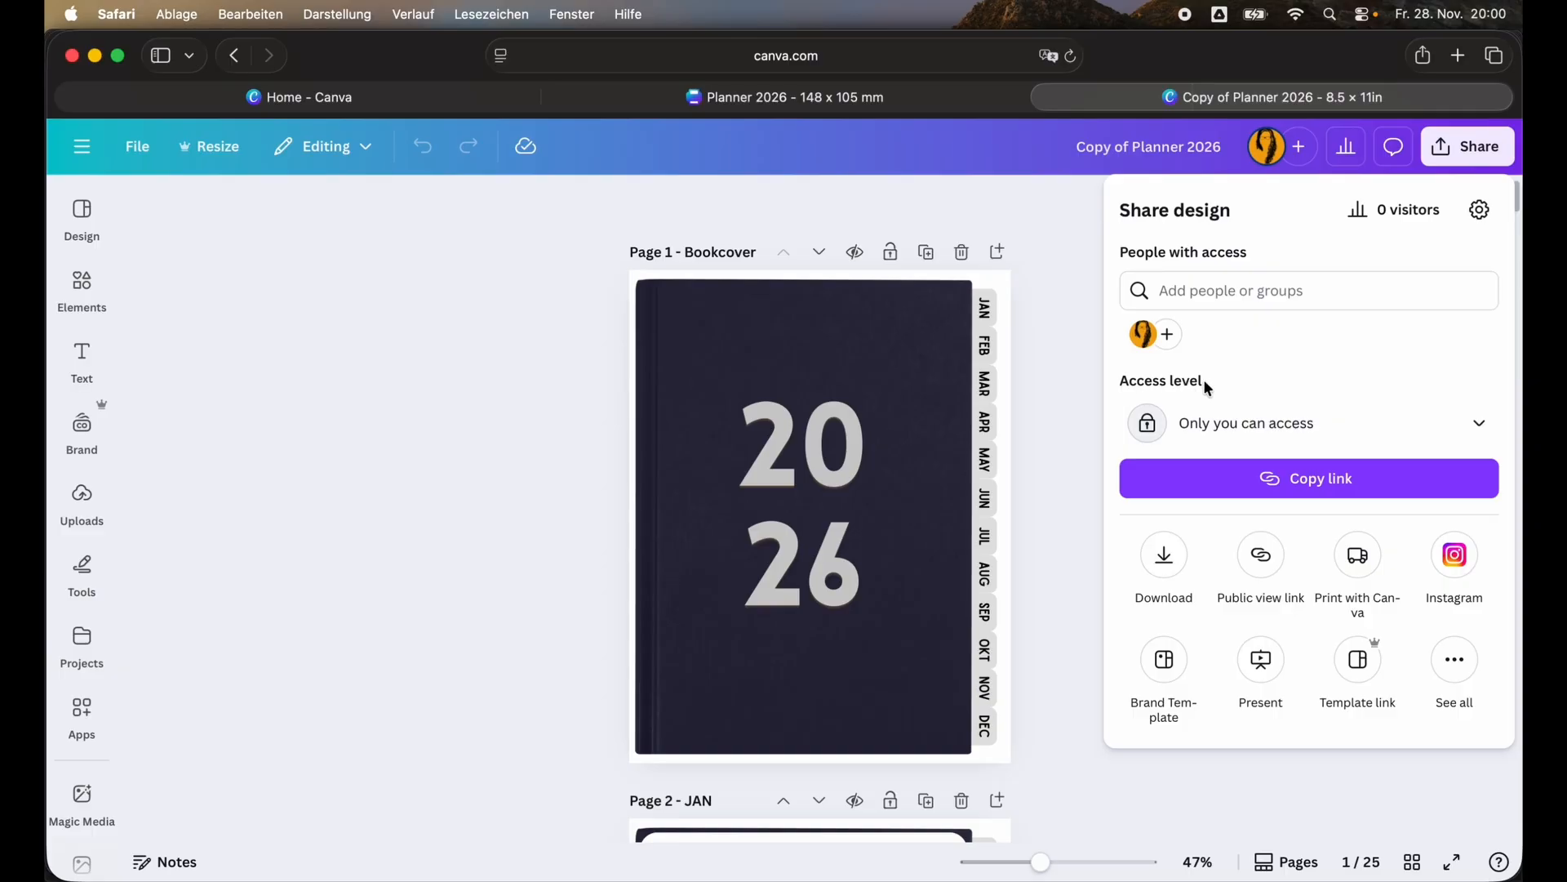
{"action": "left_click", "coordinate": [1419, 431]}
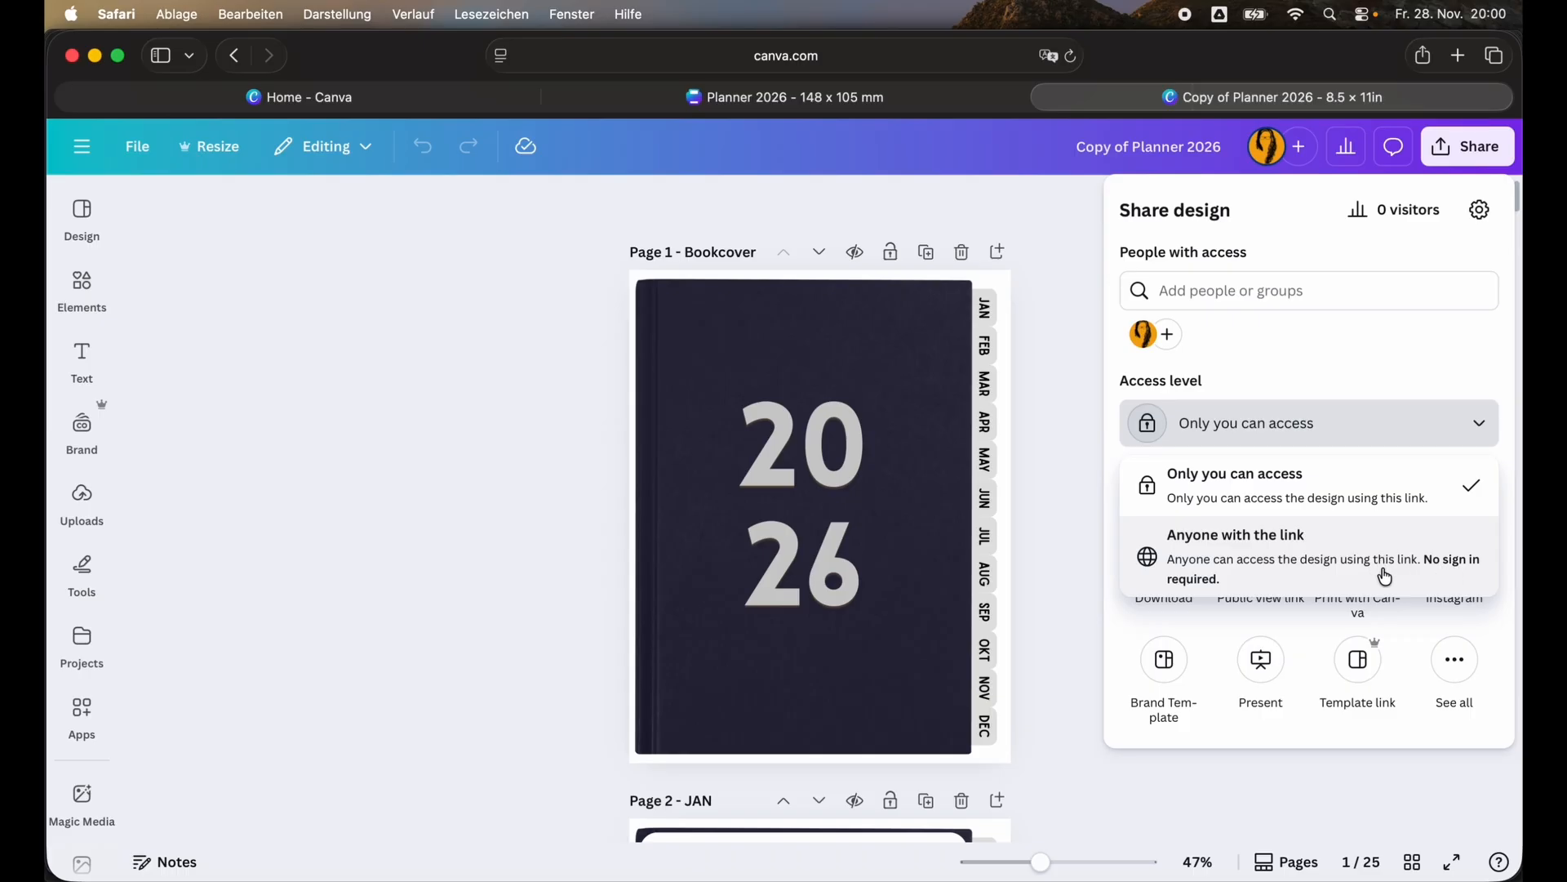
{"action": "left_click", "coordinate": [1290, 562]}
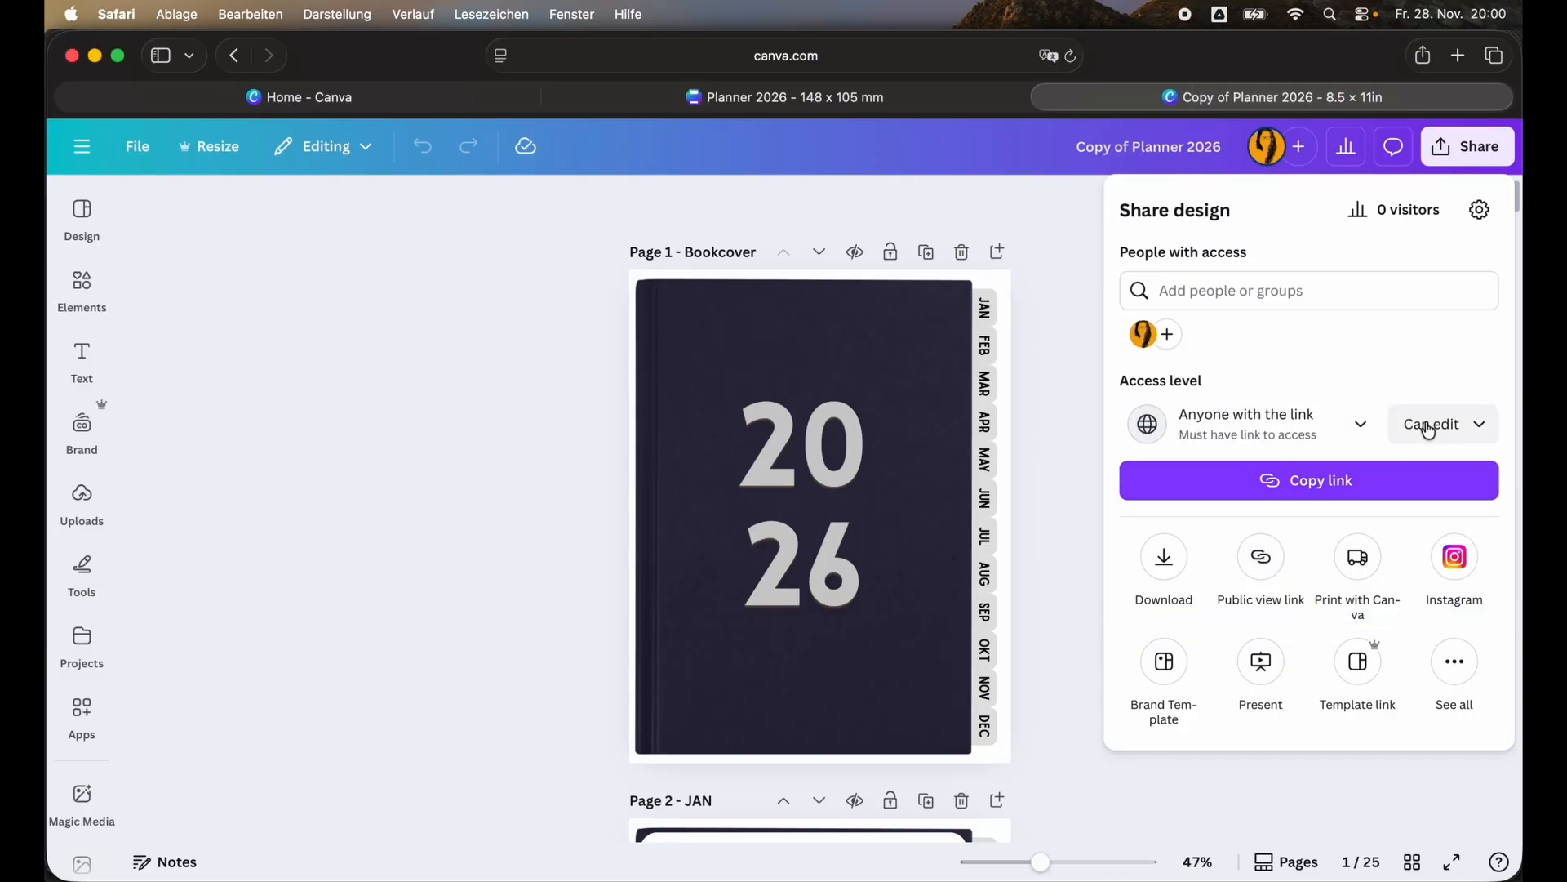
{"action": "left_click", "coordinate": [1478, 426]}
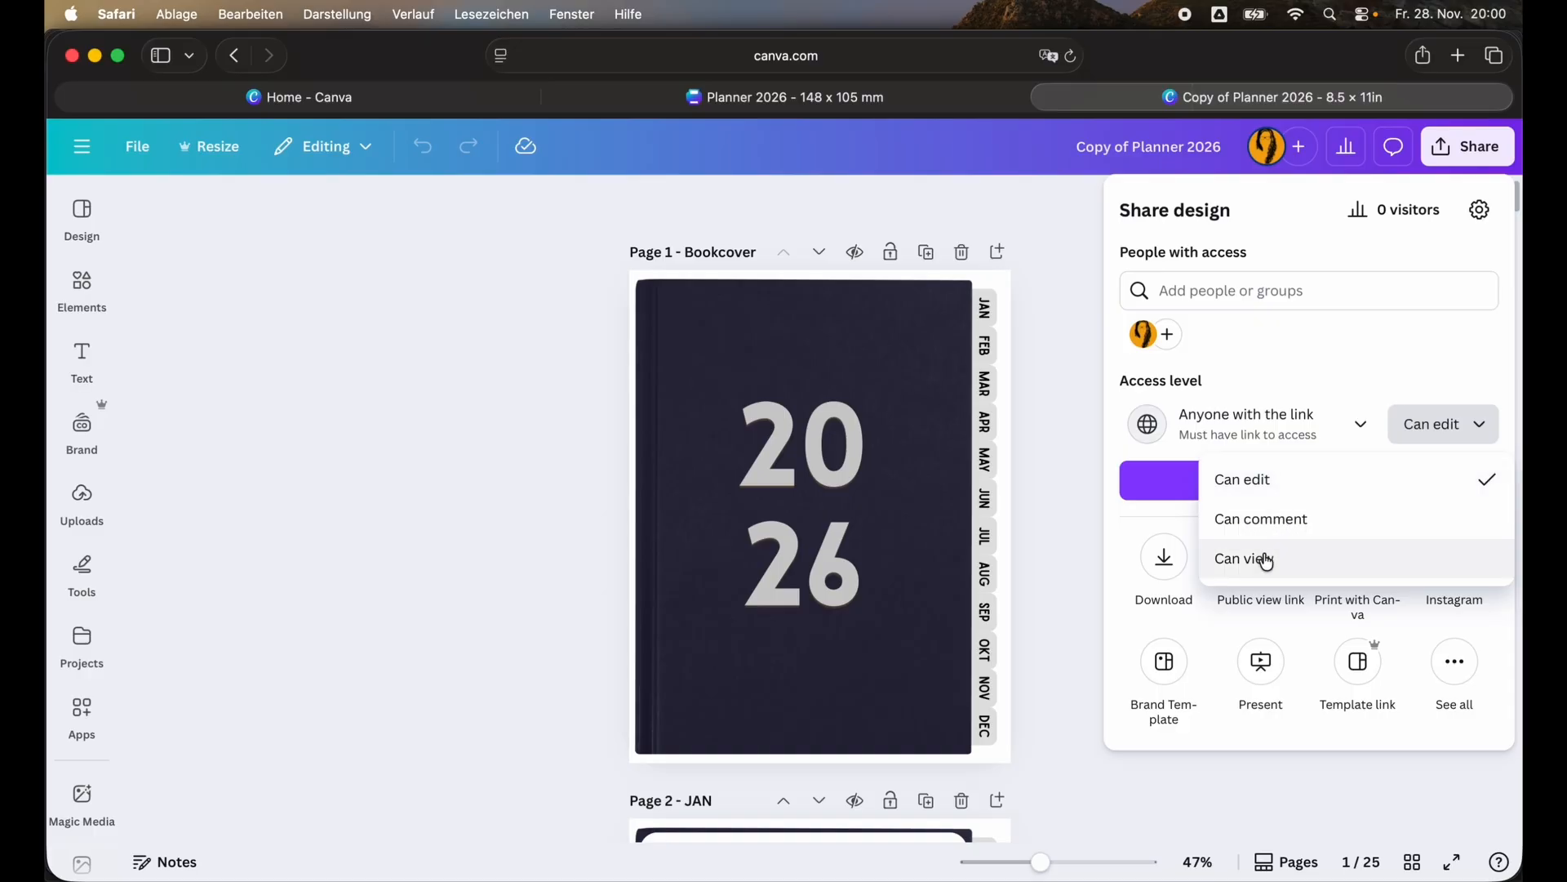
{"action": "left_click", "coordinate": [1262, 488]}
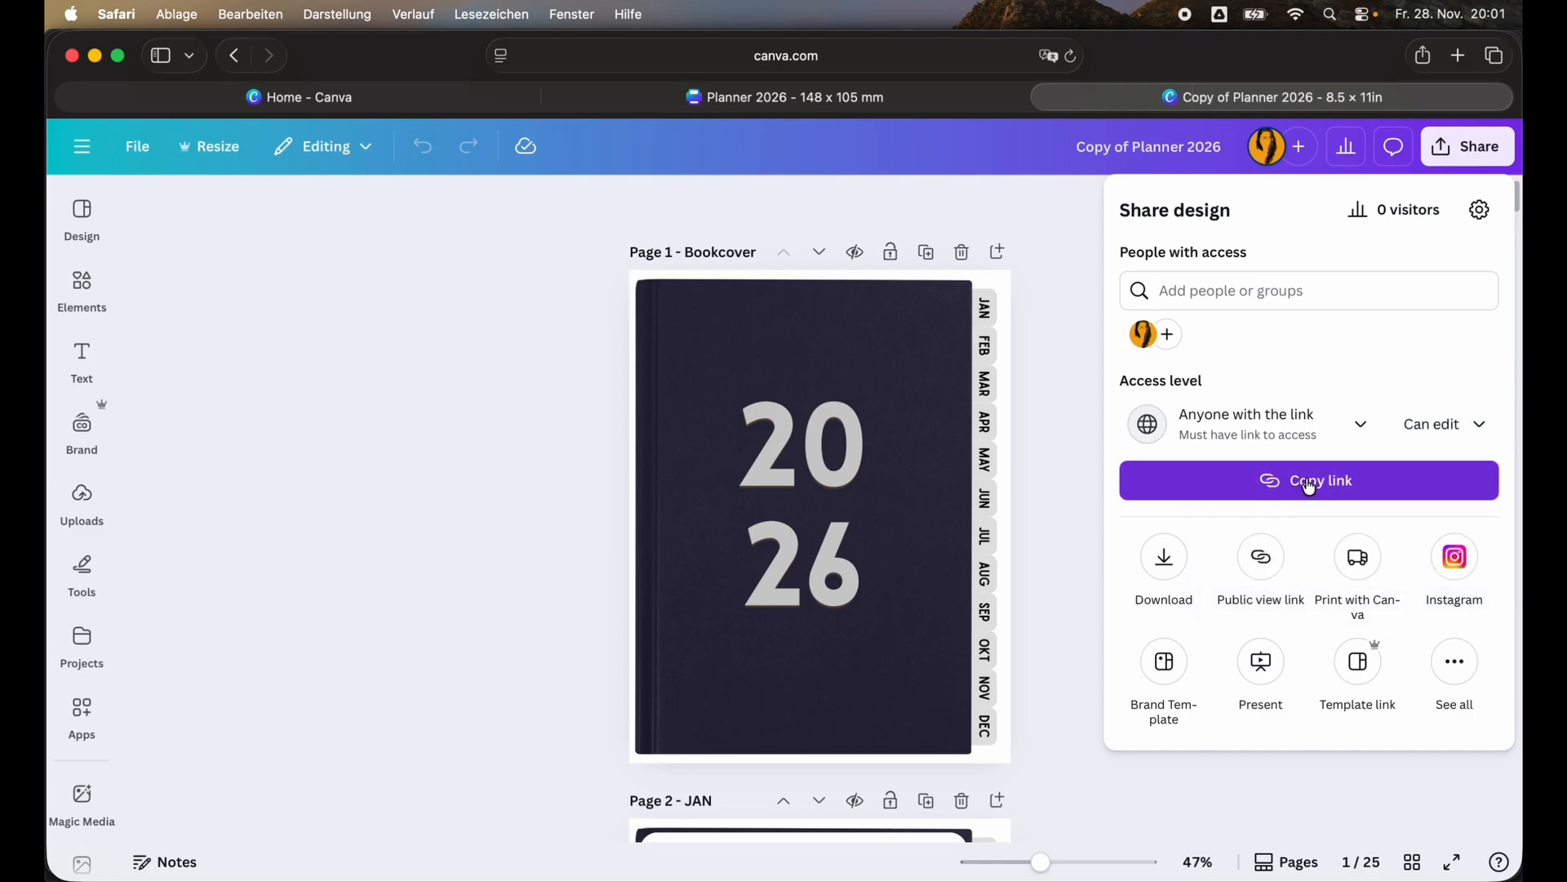
Copy the design's sharing link and open it in Google Chrome.
{"action": "left_click", "coordinate": [1309, 483]}
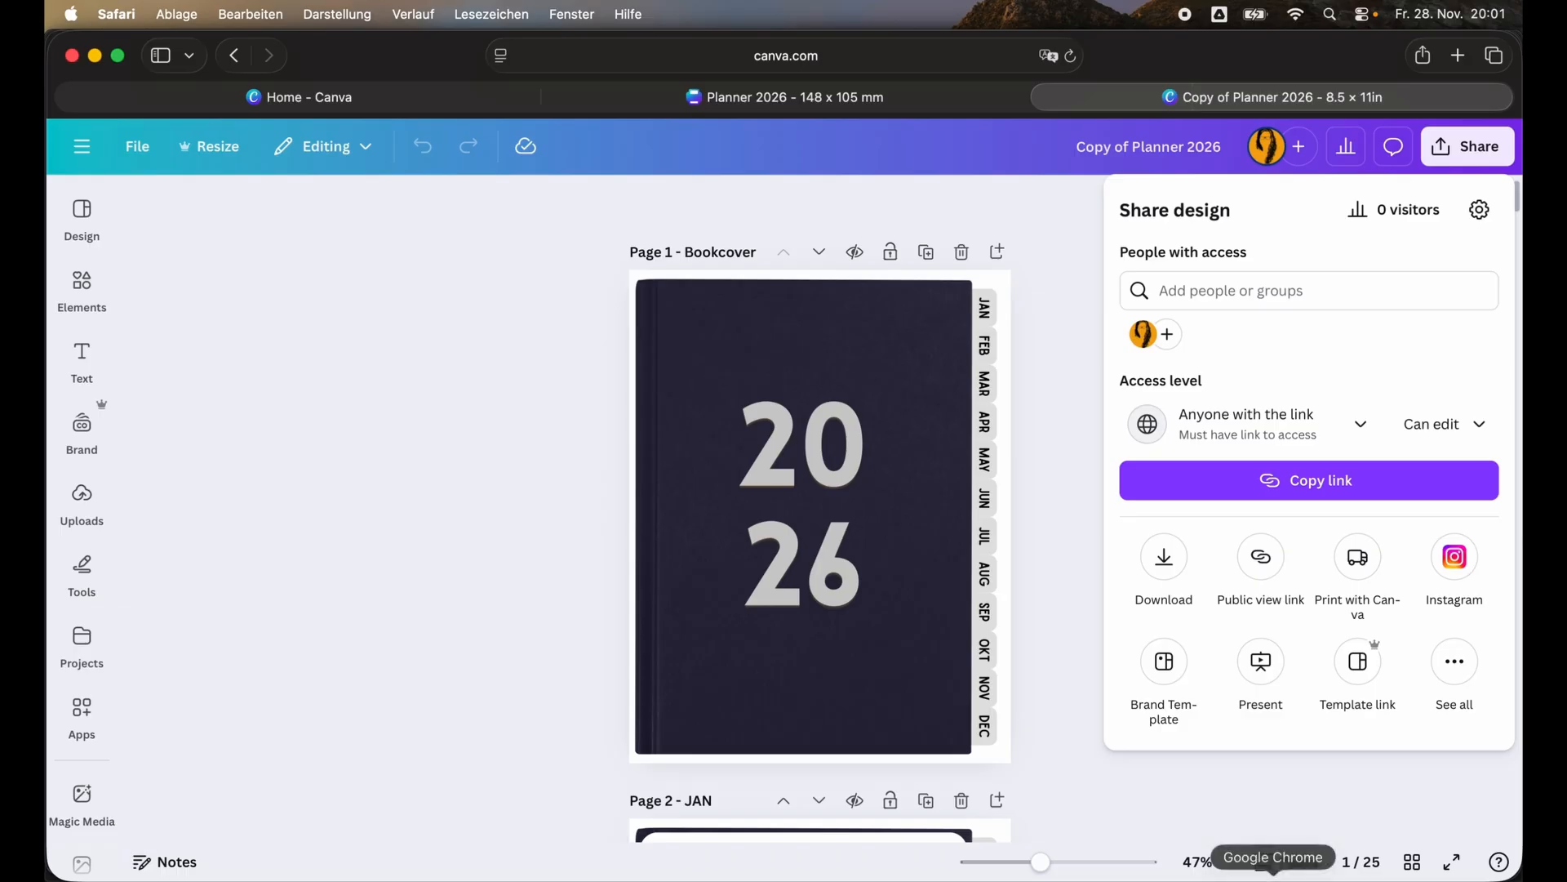
{"action": "left_click", "coordinate": [1272, 874]}
{"action": "key", "text": "super+v"}
{"action": "key", "text": "Return"}
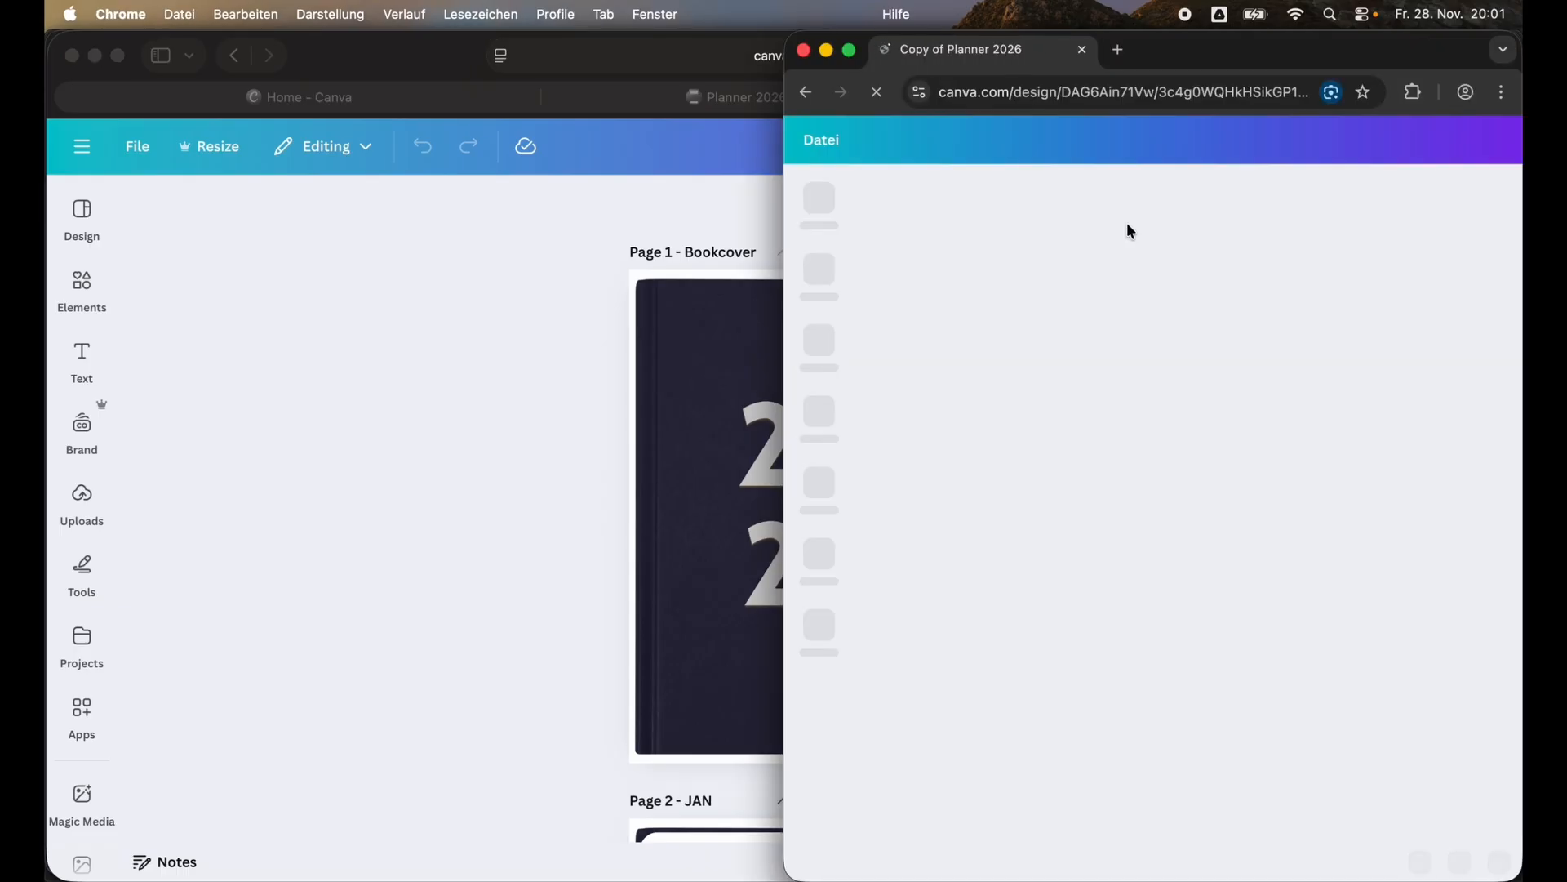
Resize the Safari window so both browsers are visible, and bring up the Bookcover page in the Chrome window.
{"action": "left_click", "coordinate": [507, 55]}
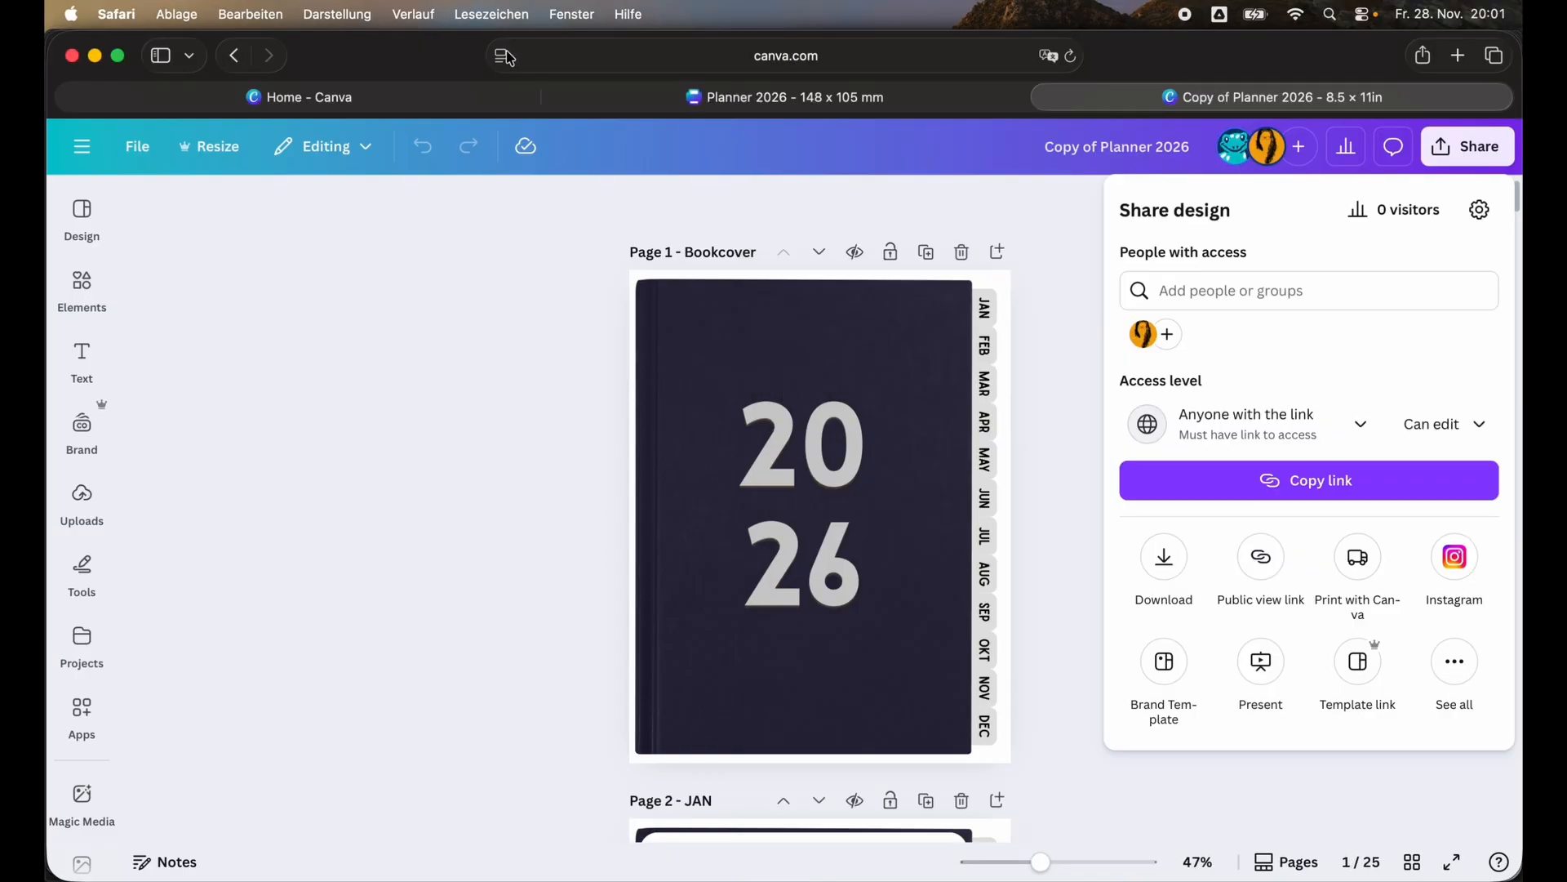
{"action": "left_click_drag", "start_coordinate": [400, 64], "coordinate": [45, 75]}
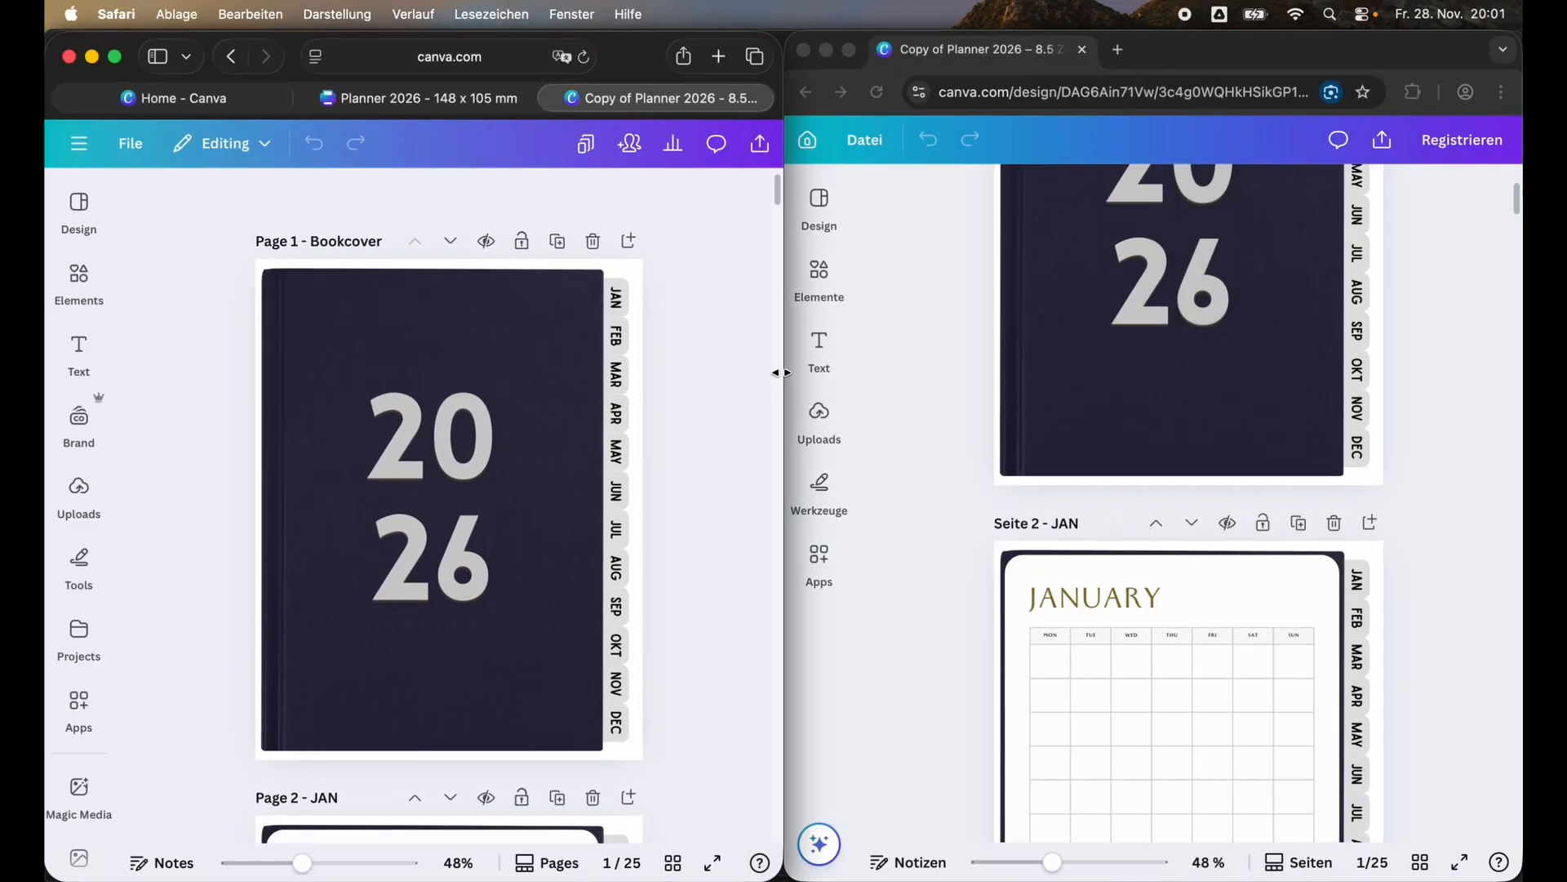
{"action": "left_click_drag", "start_coordinate": [777, 374], "coordinate": [1013, 374]}
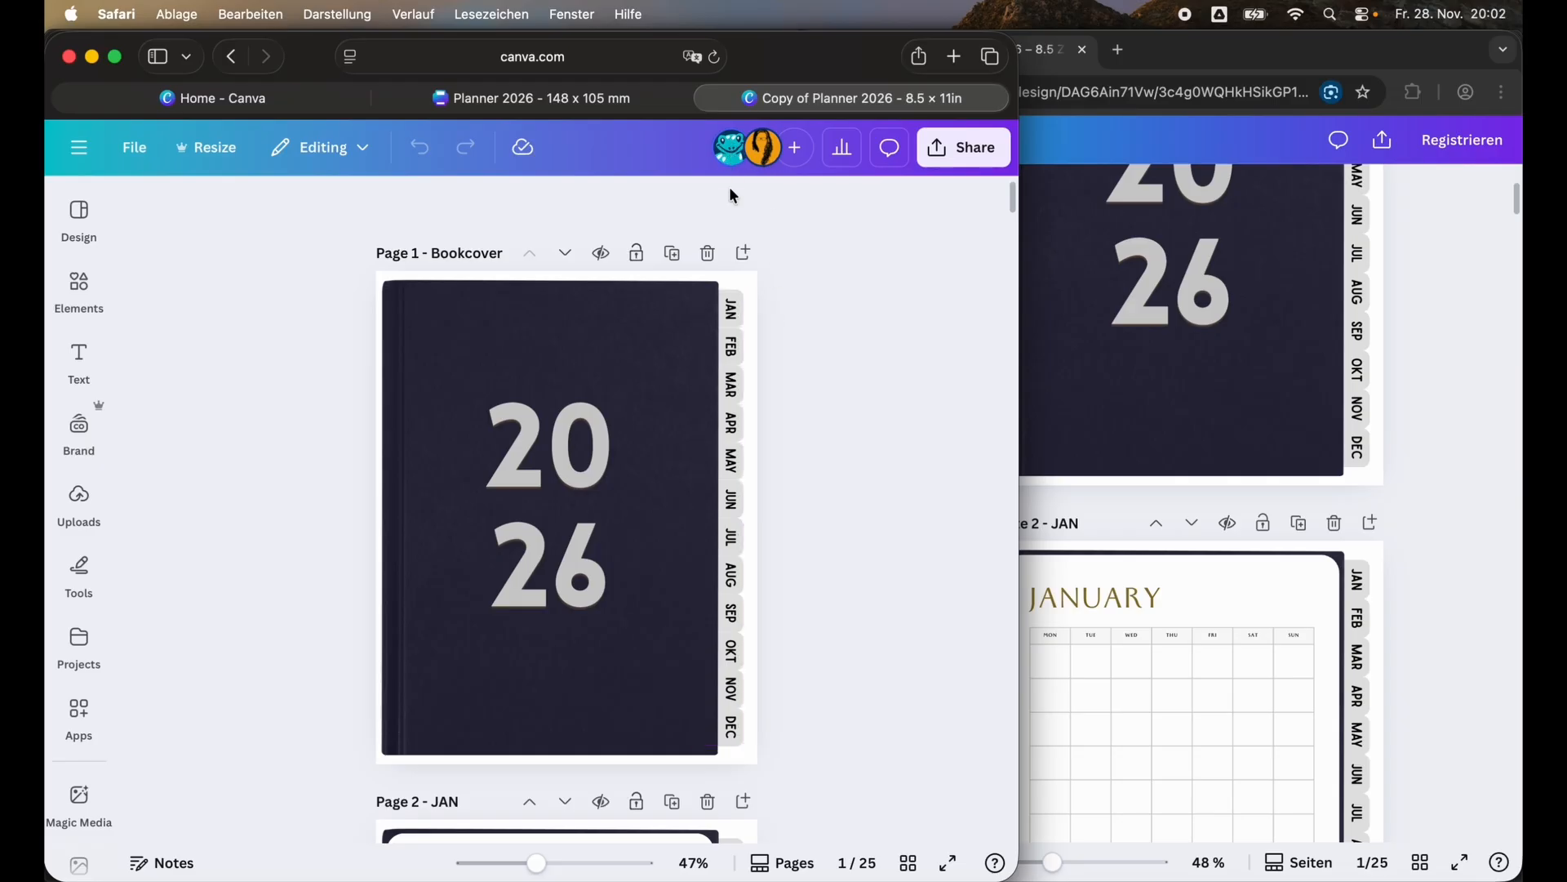
{"action": "left_click", "coordinate": [1466, 326]}
{"action": "scroll", "coordinate": [1347, 351], "scroll_direction": "up", "scroll_amount": 5}
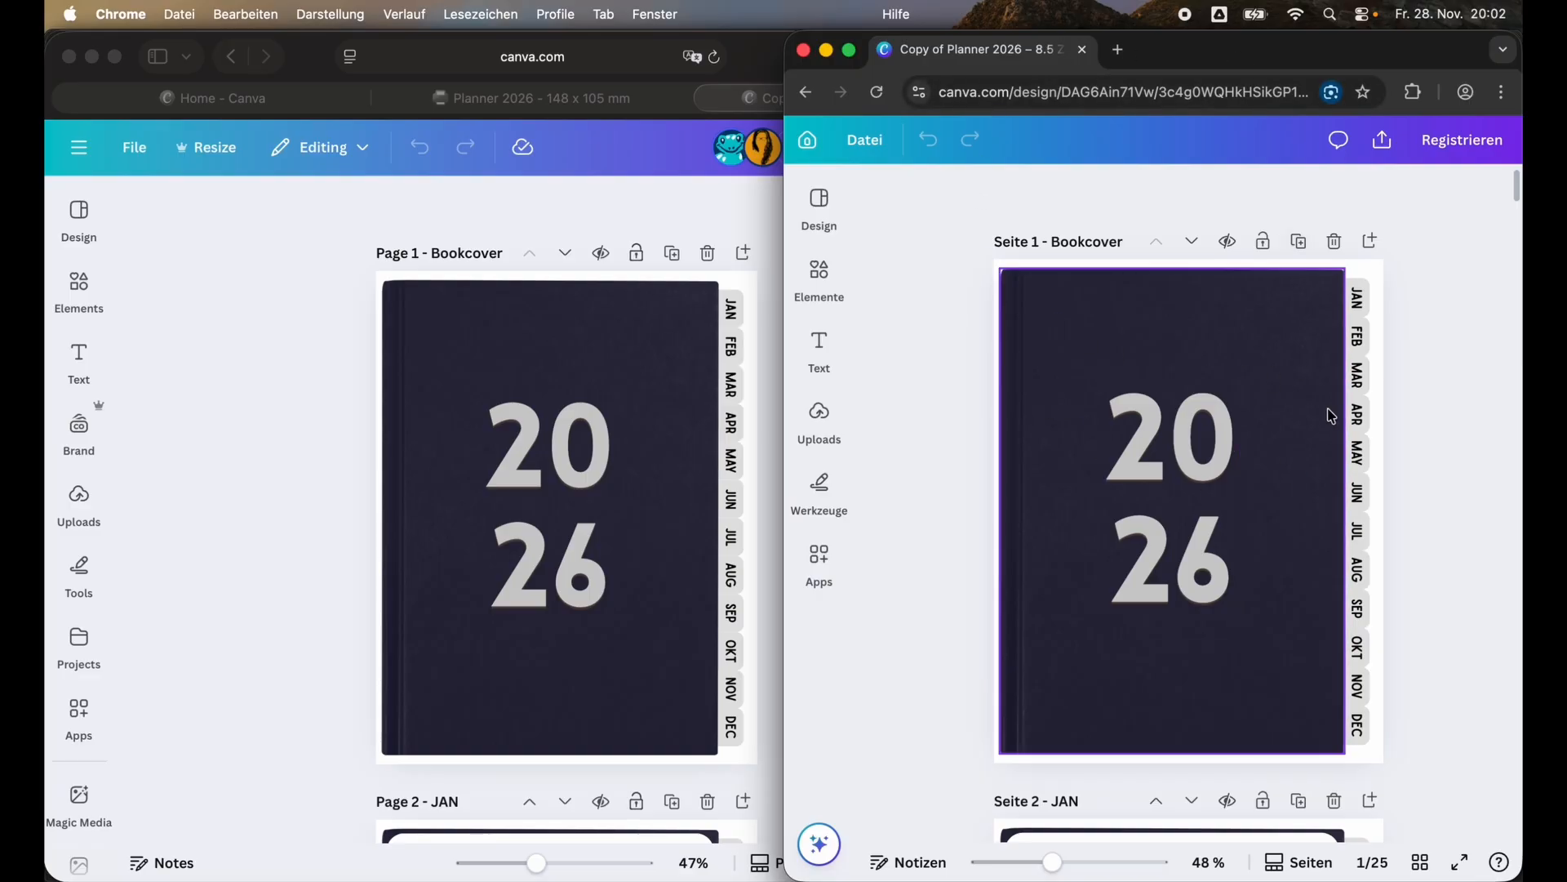
Recolor the JAN tab on the Bookcover page pink in the shared Chrome session.
{"action": "left_click", "coordinate": [1367, 317]}
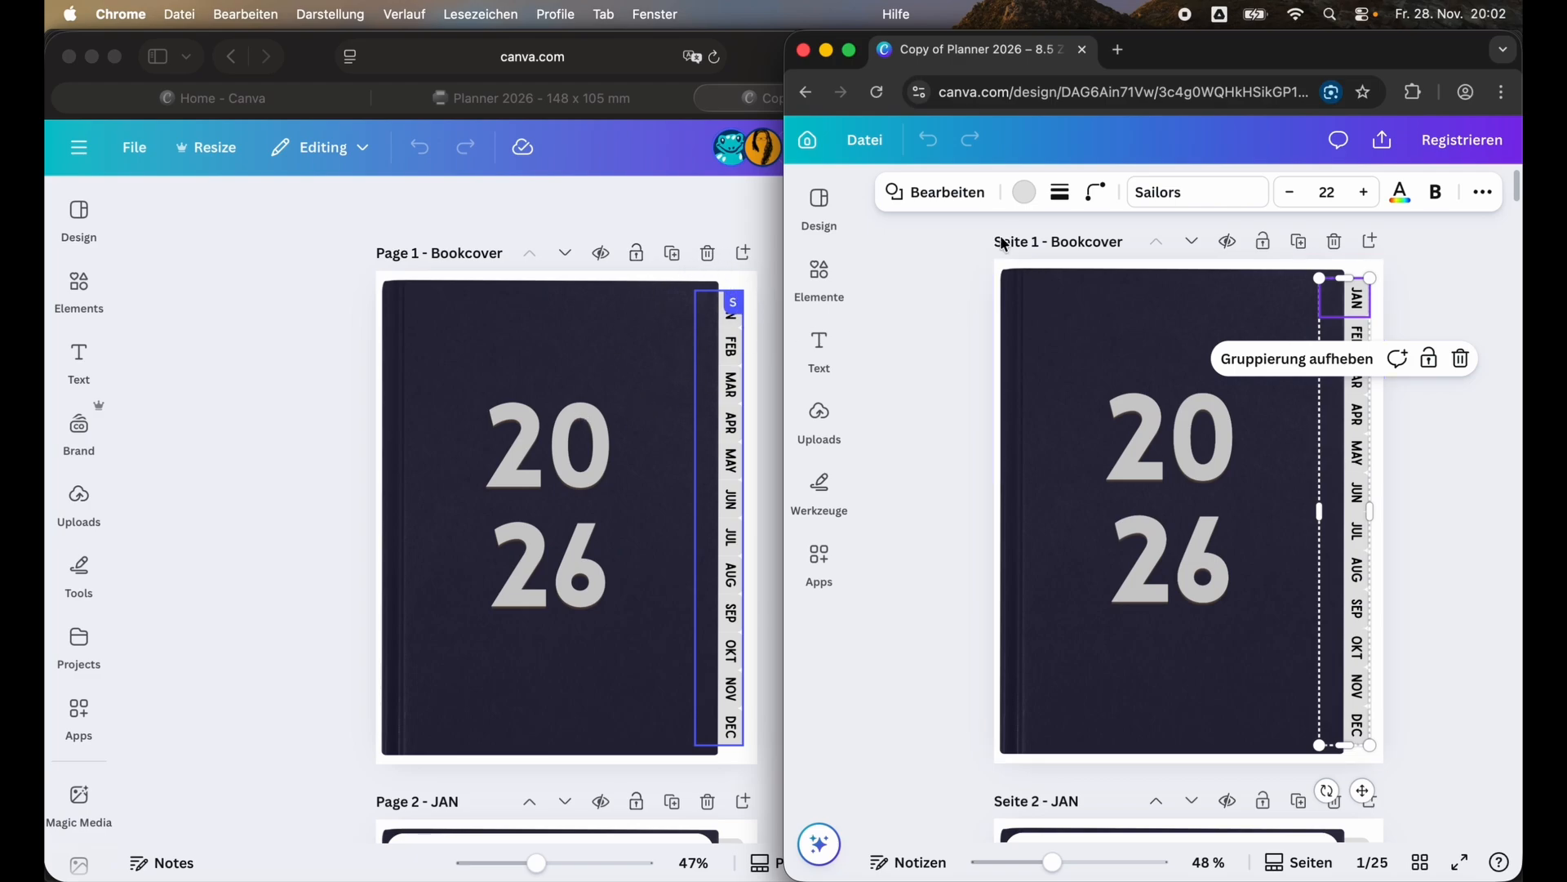
{"action": "left_click", "coordinate": [1023, 193]}
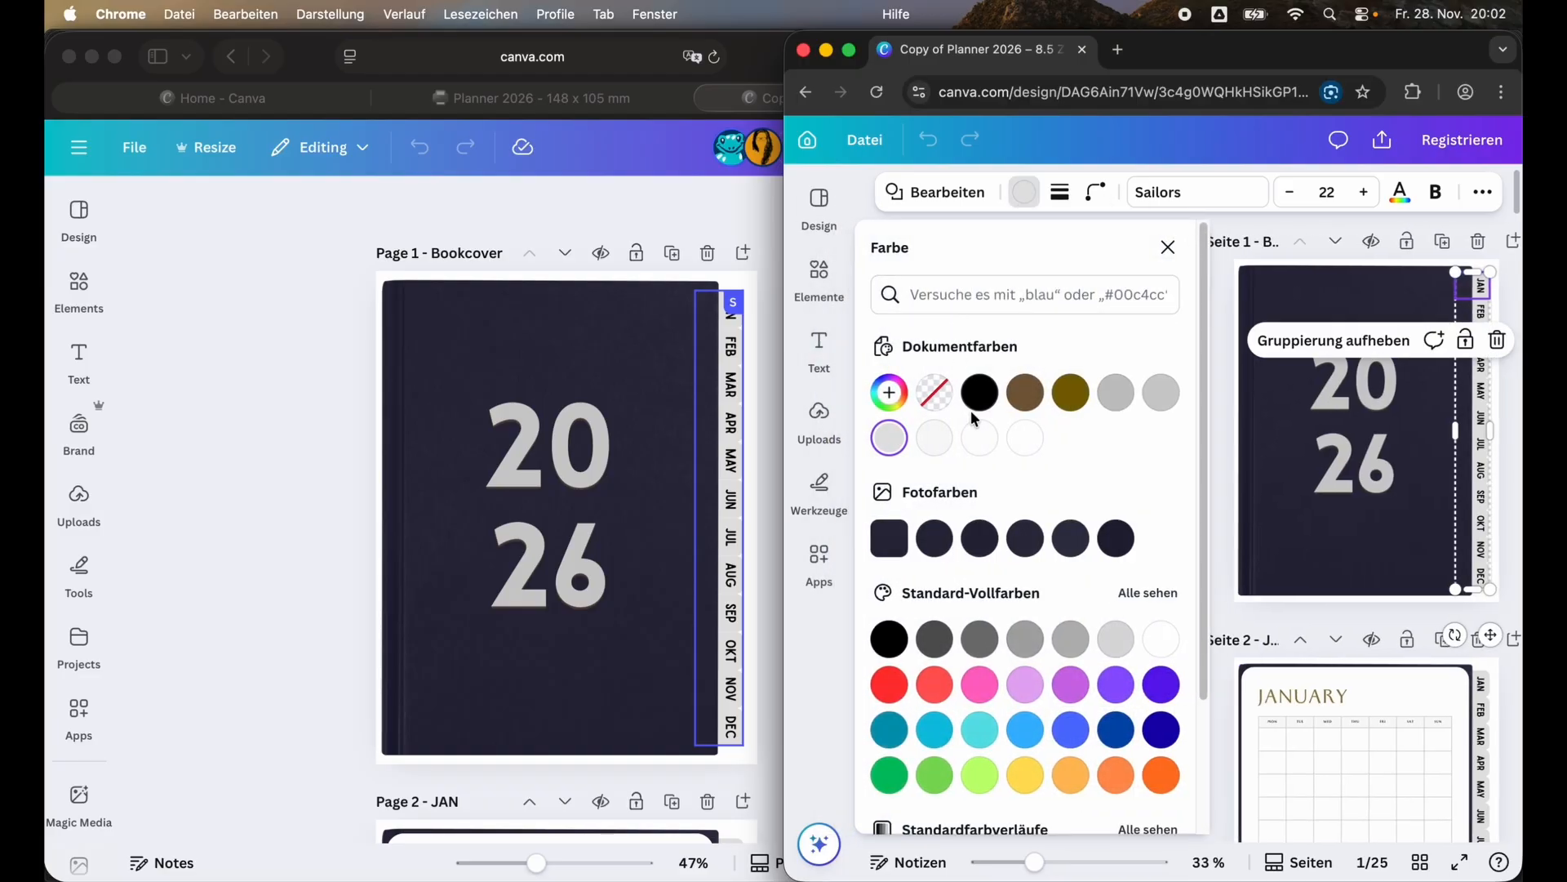
{"action": "left_click", "coordinate": [980, 684]}
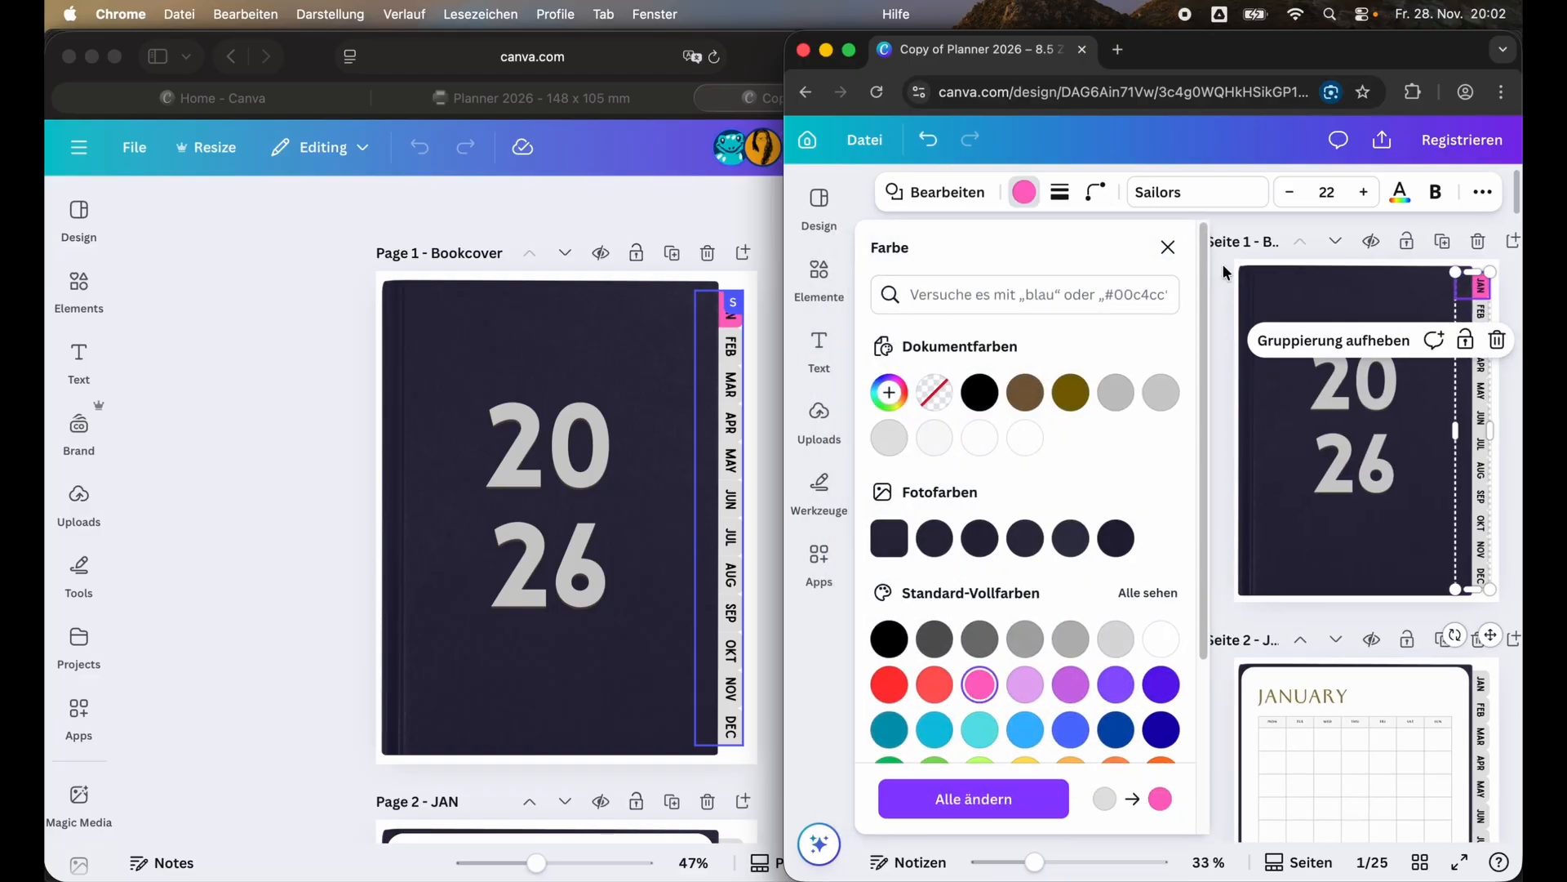
{"action": "key", "text": "Escape"}
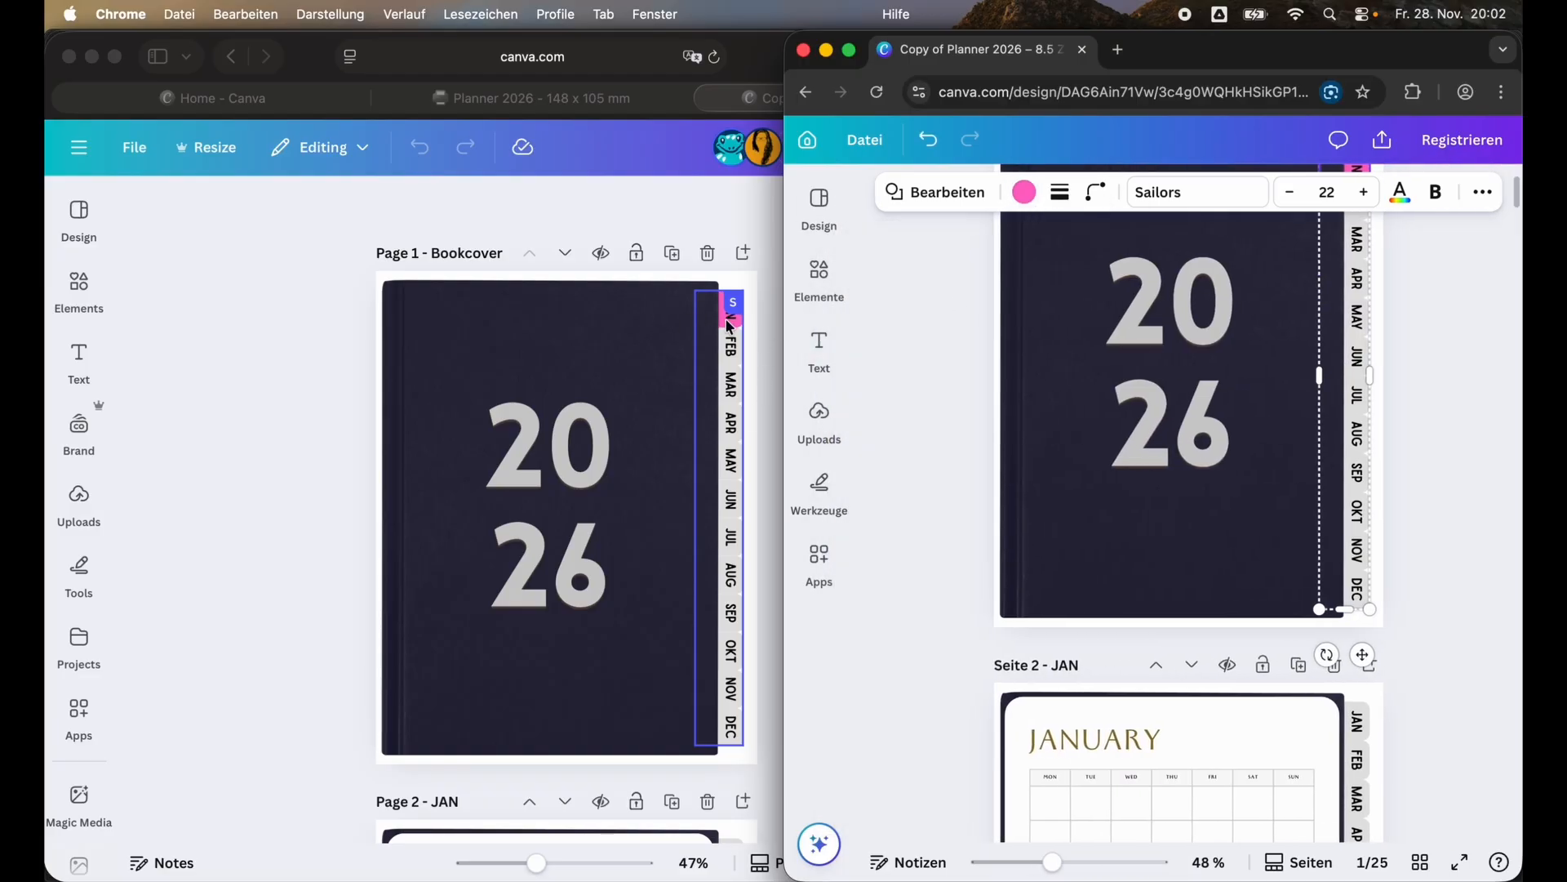
Select the 2026 title on the Bookcover in Safari to examine how simultaneous collaboration appears in both windows.
{"action": "left_click", "coordinate": [598, 454]}
{"action": "left_click", "coordinate": [600, 453]}
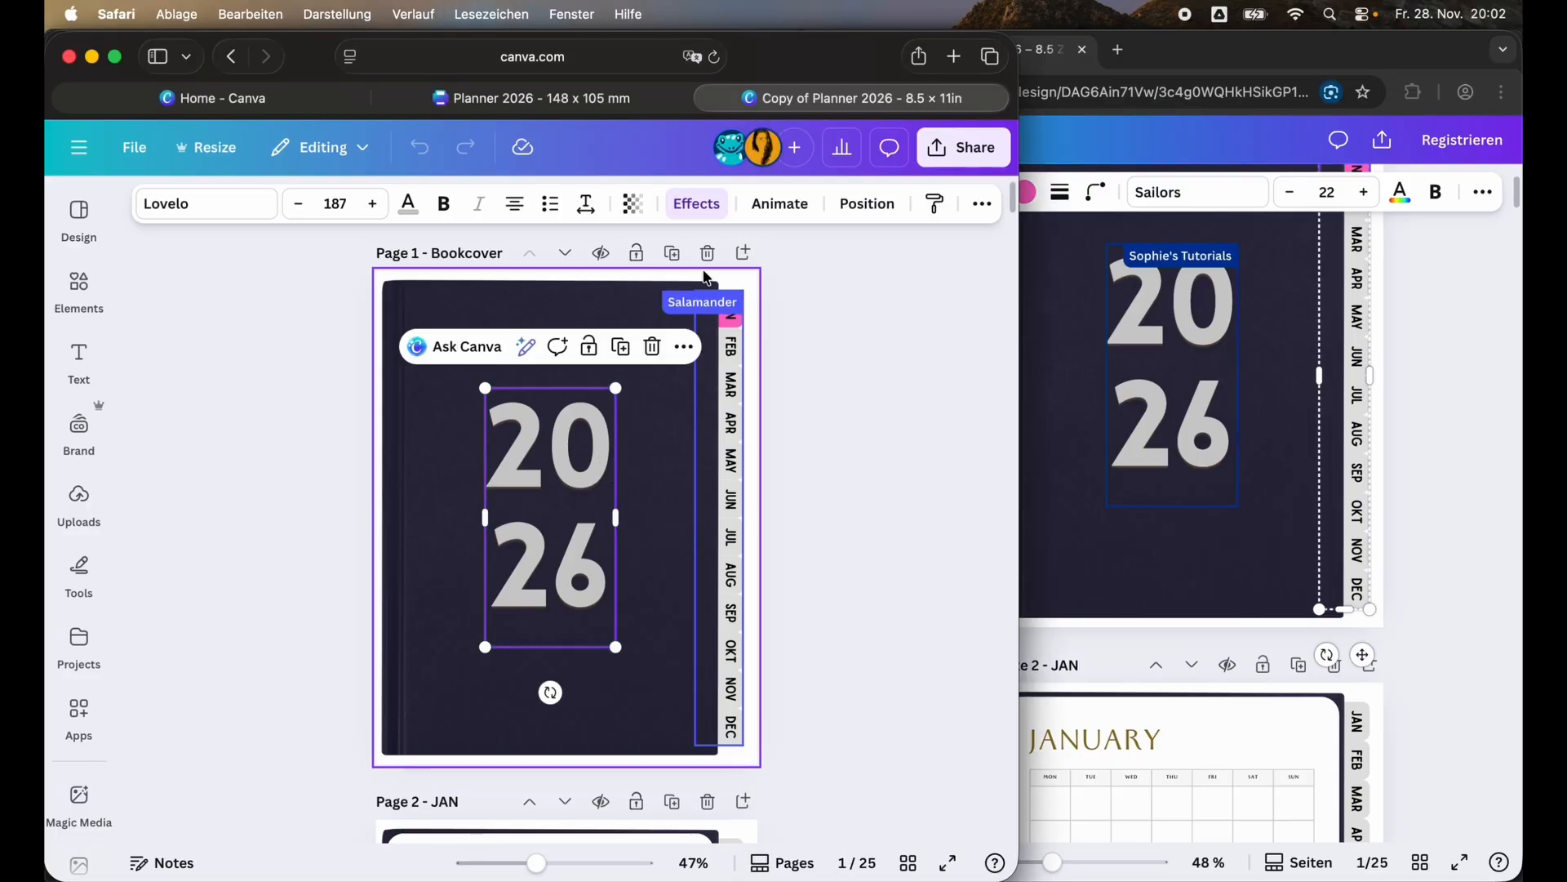
{"action": "scroll", "coordinate": [1137, 275], "scroll_direction": "up", "scroll_amount": 3}
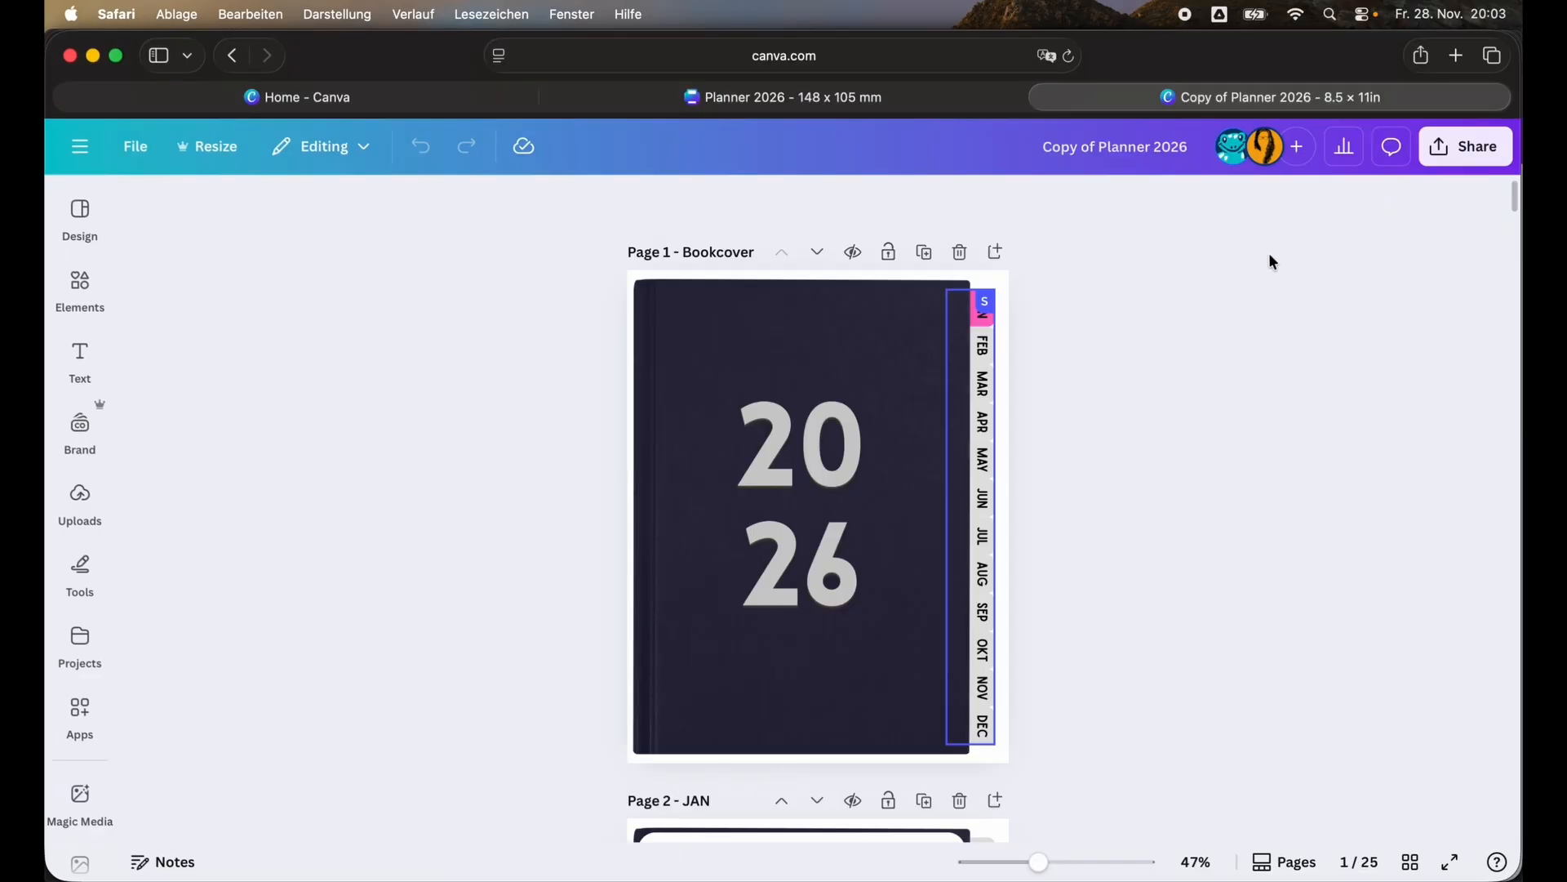
Restrict the design's access level to Only you can access, check the shared link in Chrome, and return to Safari.
{"action": "left_click", "coordinate": [1436, 149]}
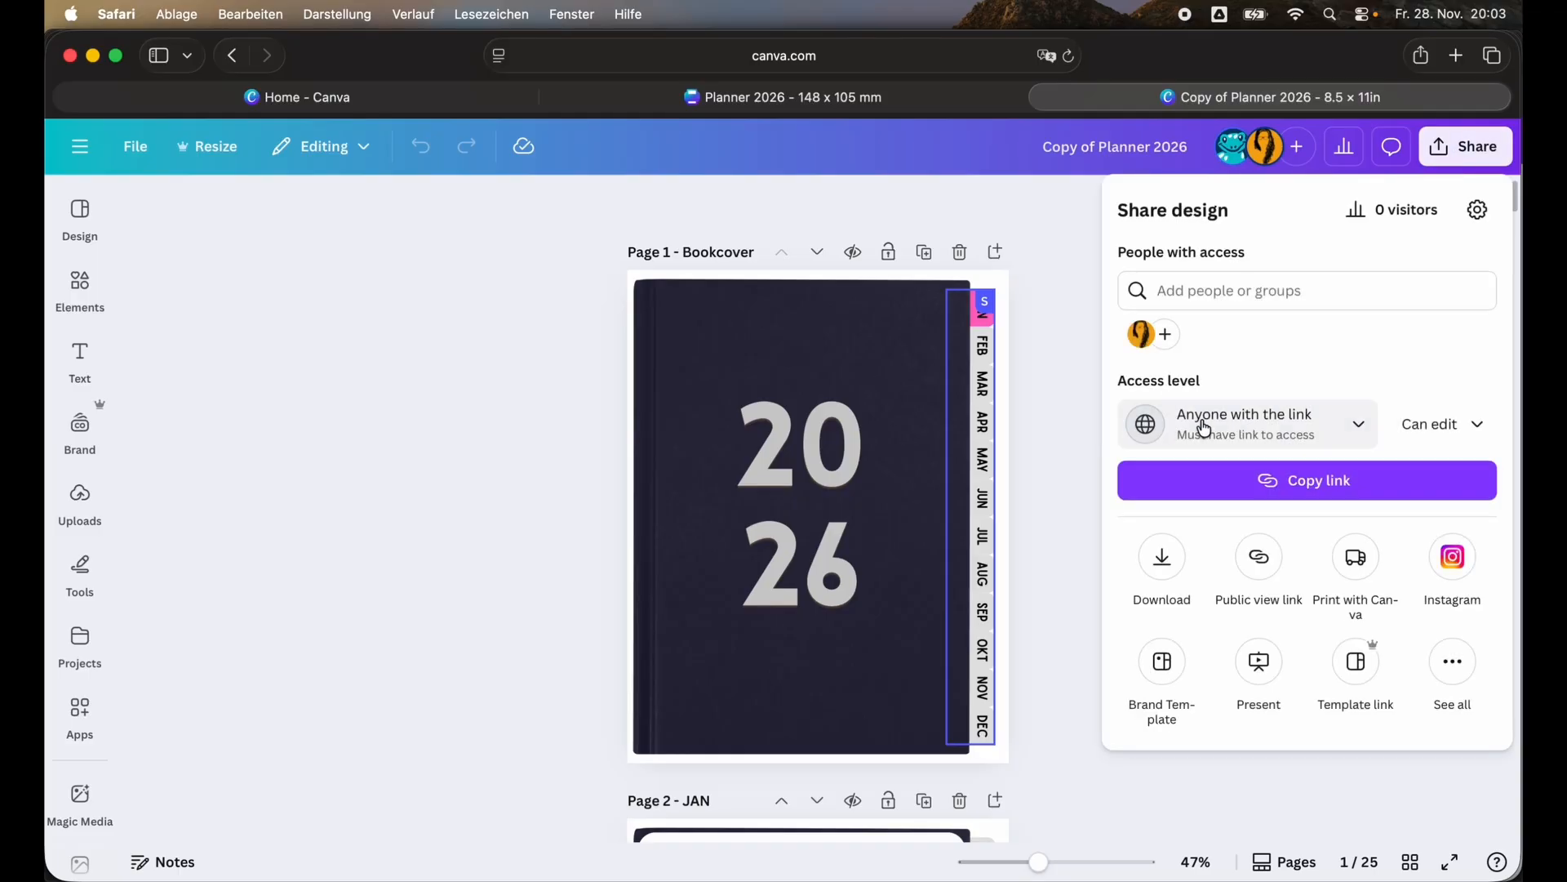
{"action": "left_click", "coordinate": [1336, 434]}
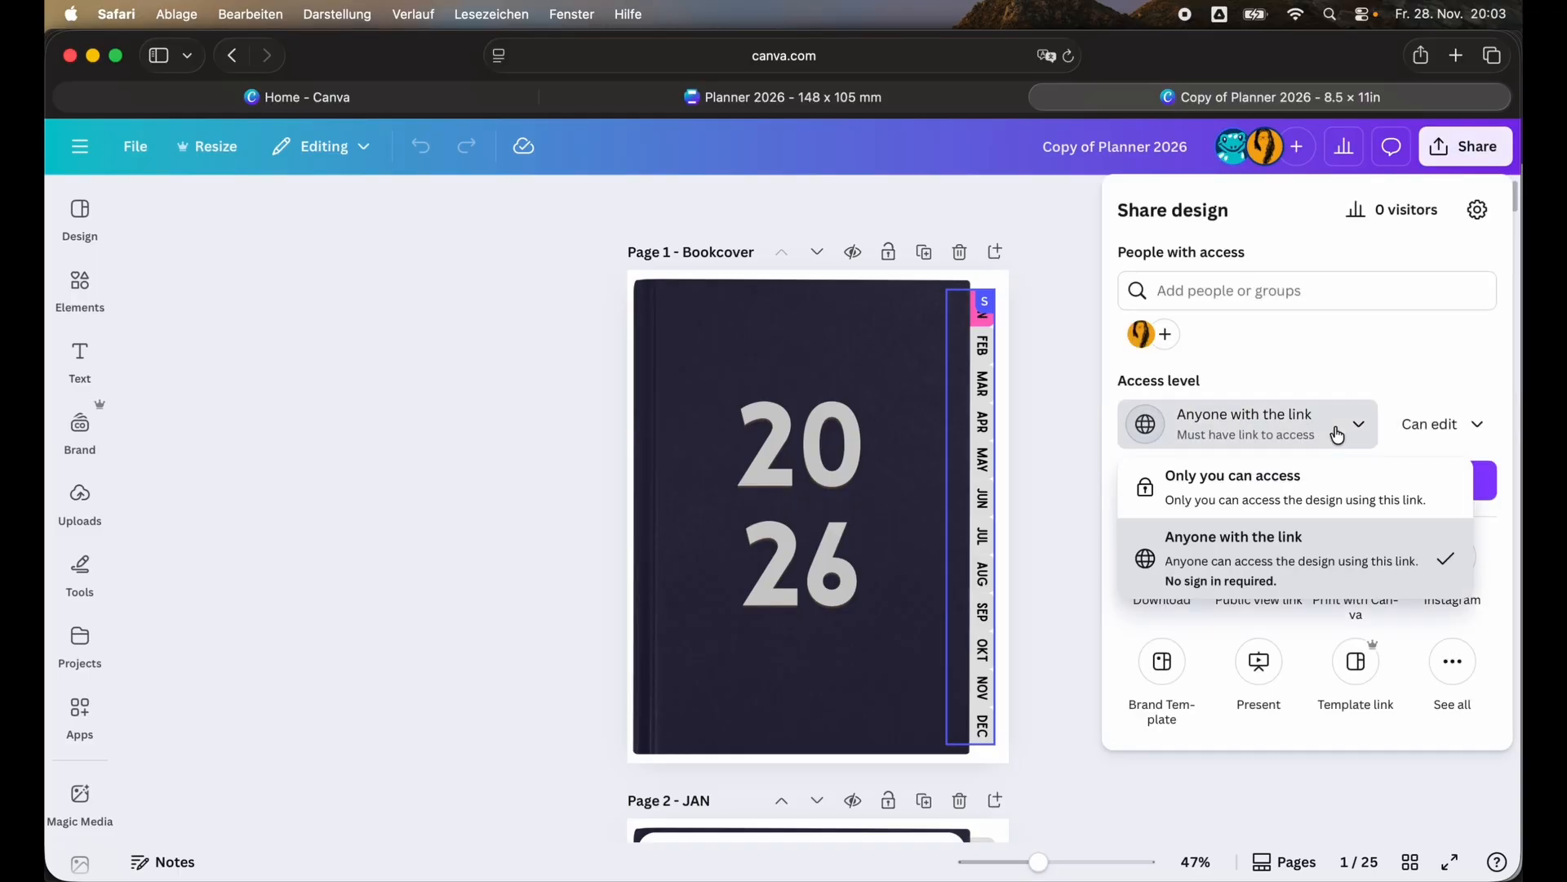
{"action": "left_click", "coordinate": [1183, 483]}
{"action": "left_click", "coordinate": [1053, 394]}
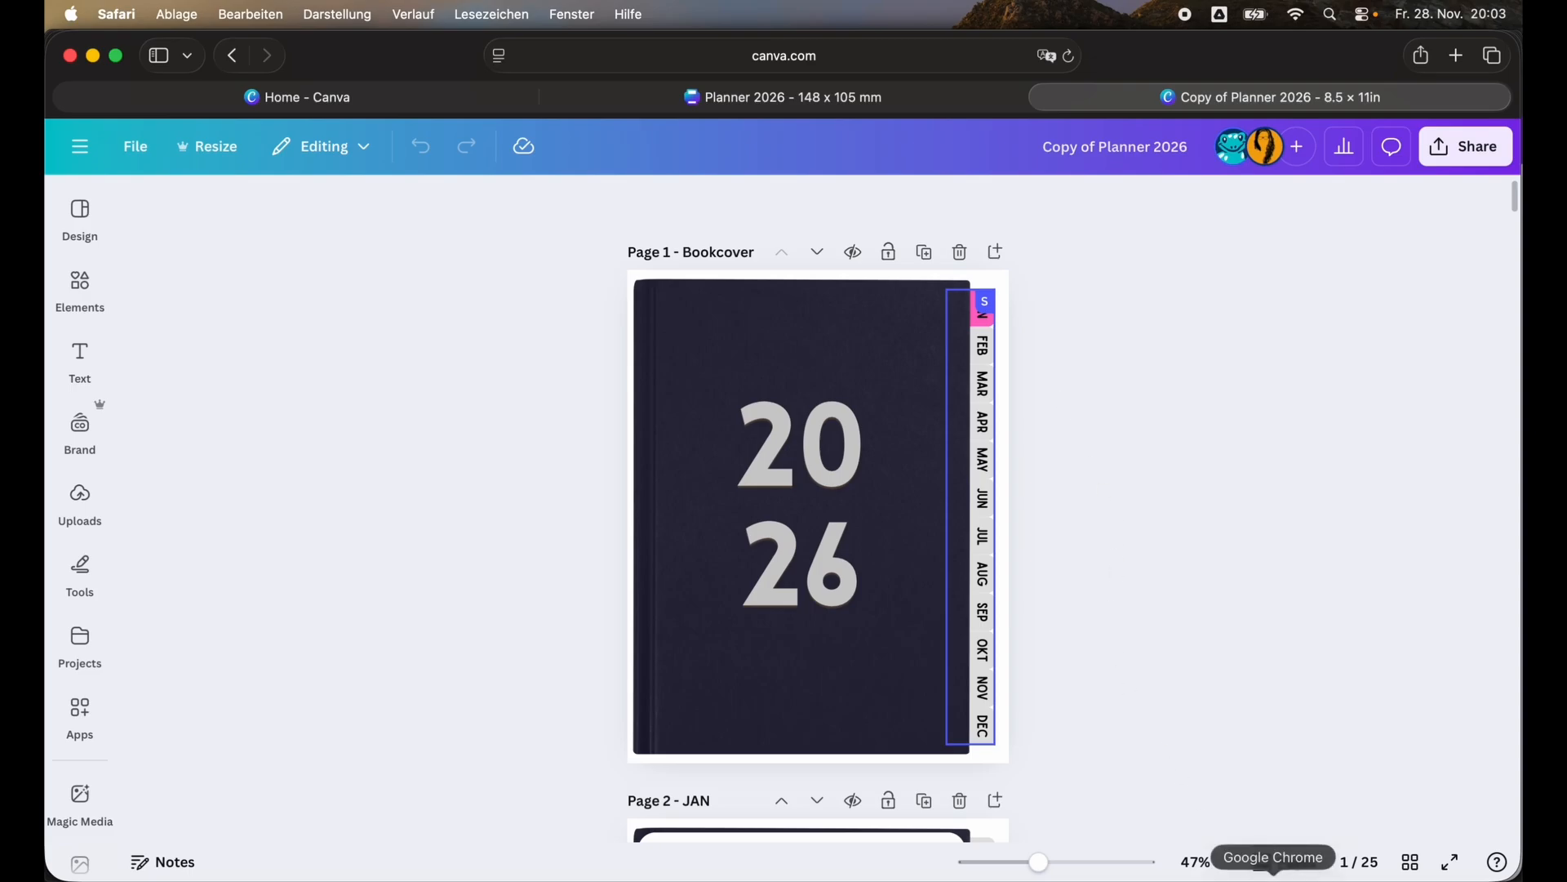
{"action": "key", "text": "super+Tab"}
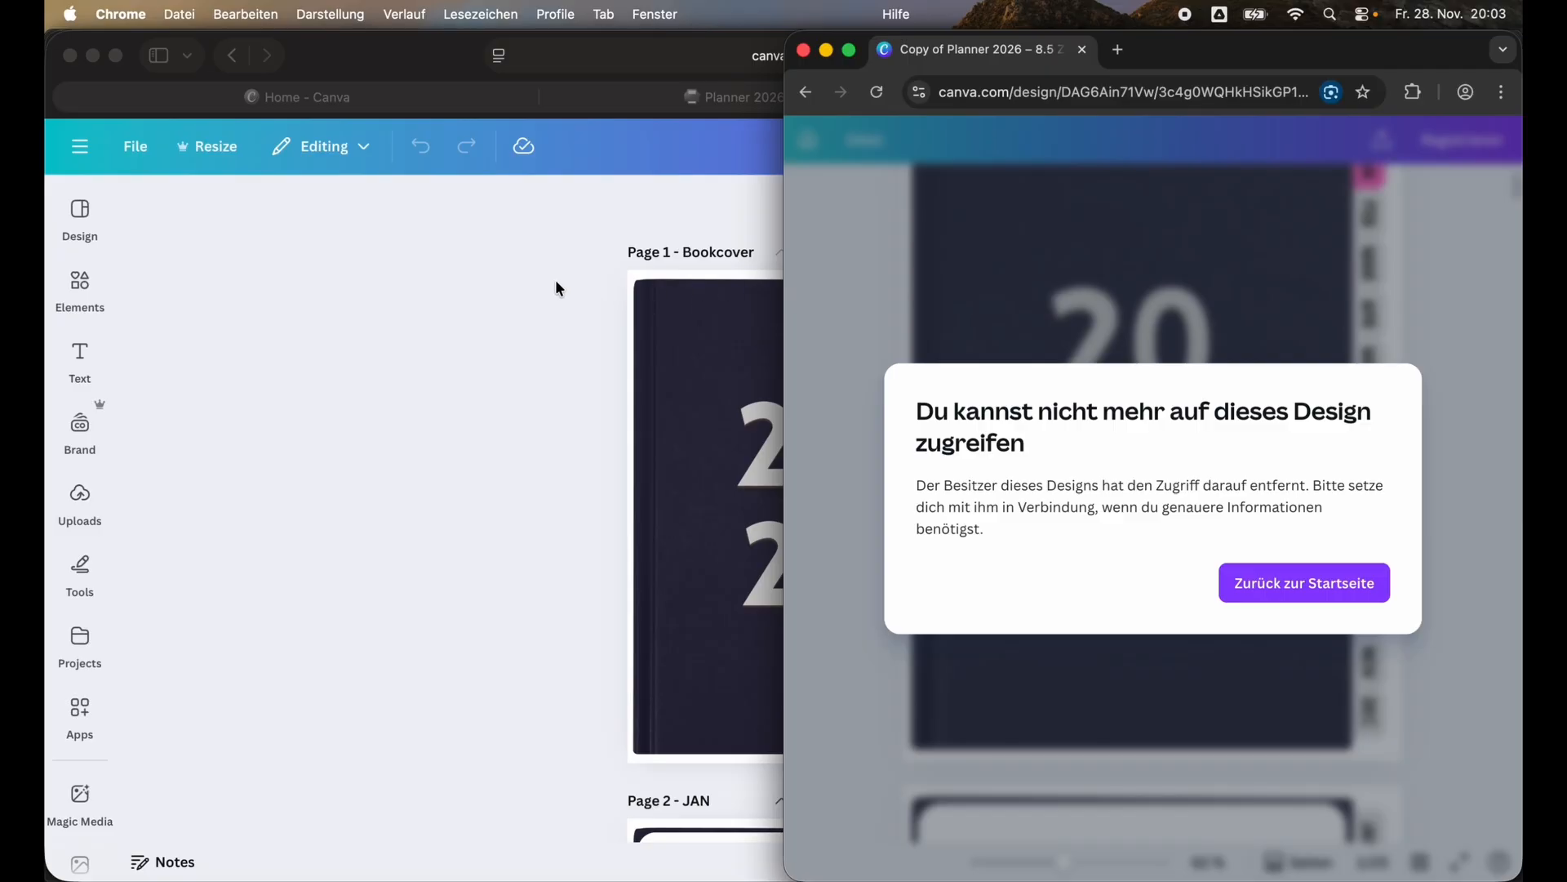
{"action": "left_click", "coordinate": [576, 286]}
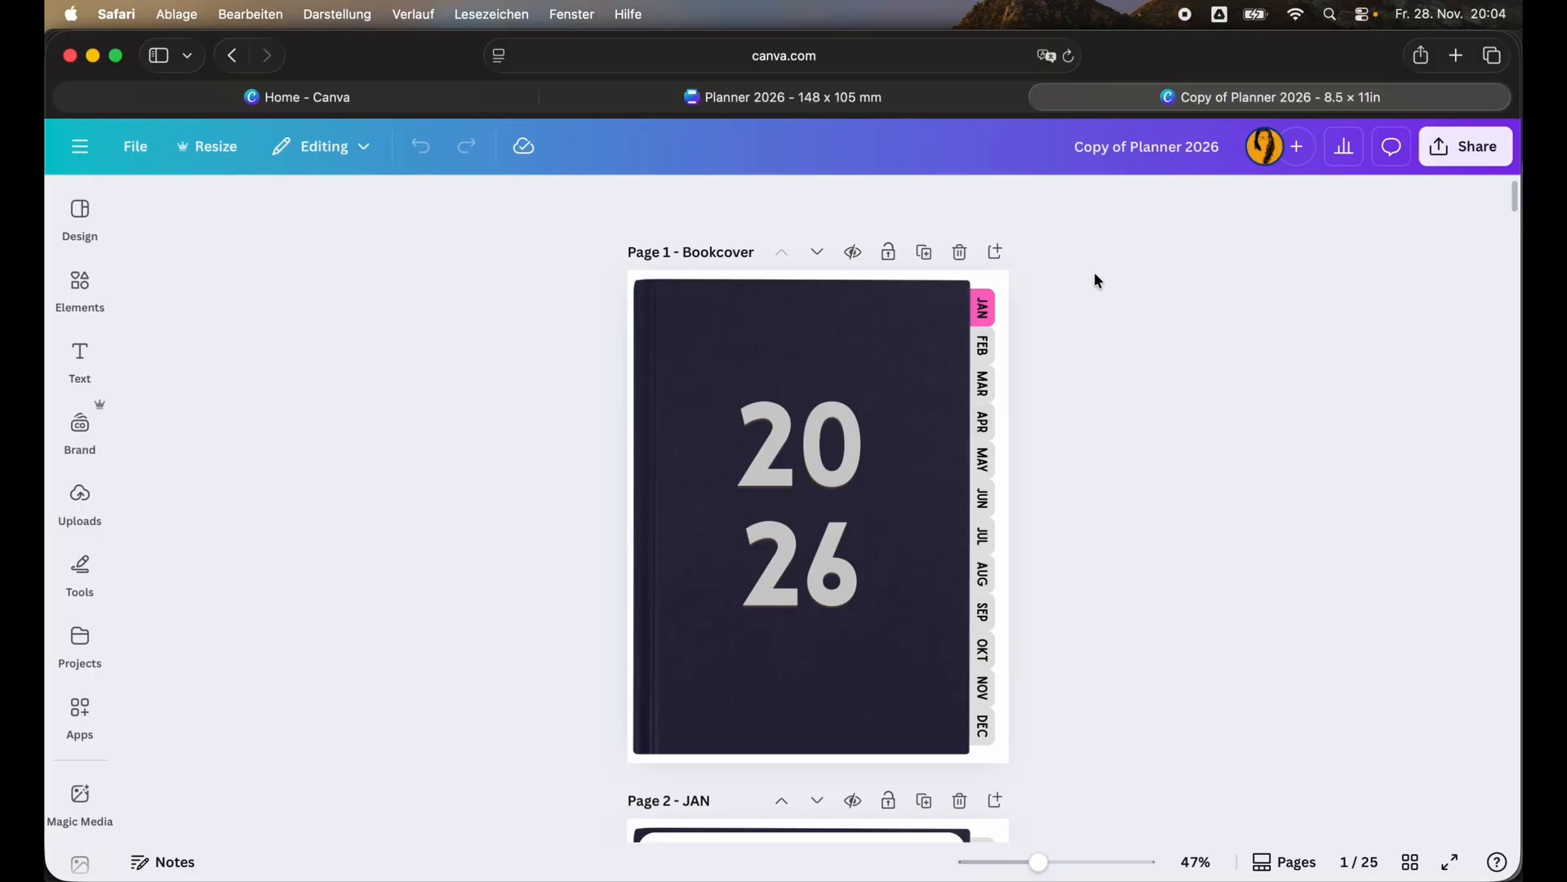
Create a template link for the planner copy from the full list of publishing options and copy it.
{"action": "left_click", "coordinate": [1447, 157]}
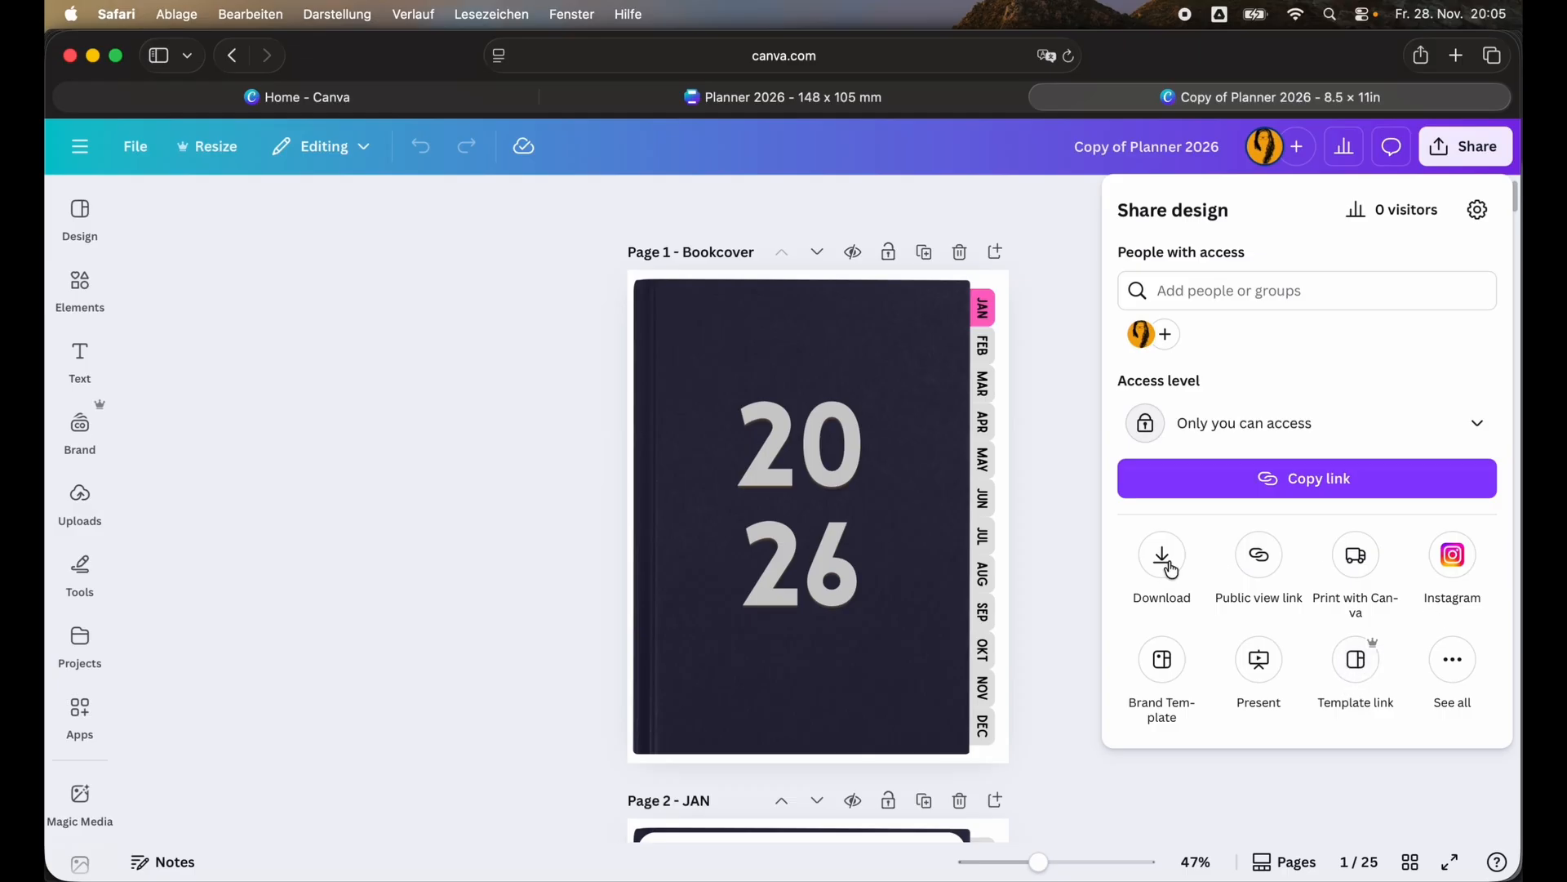
{"action": "left_click", "coordinate": [1450, 676]}
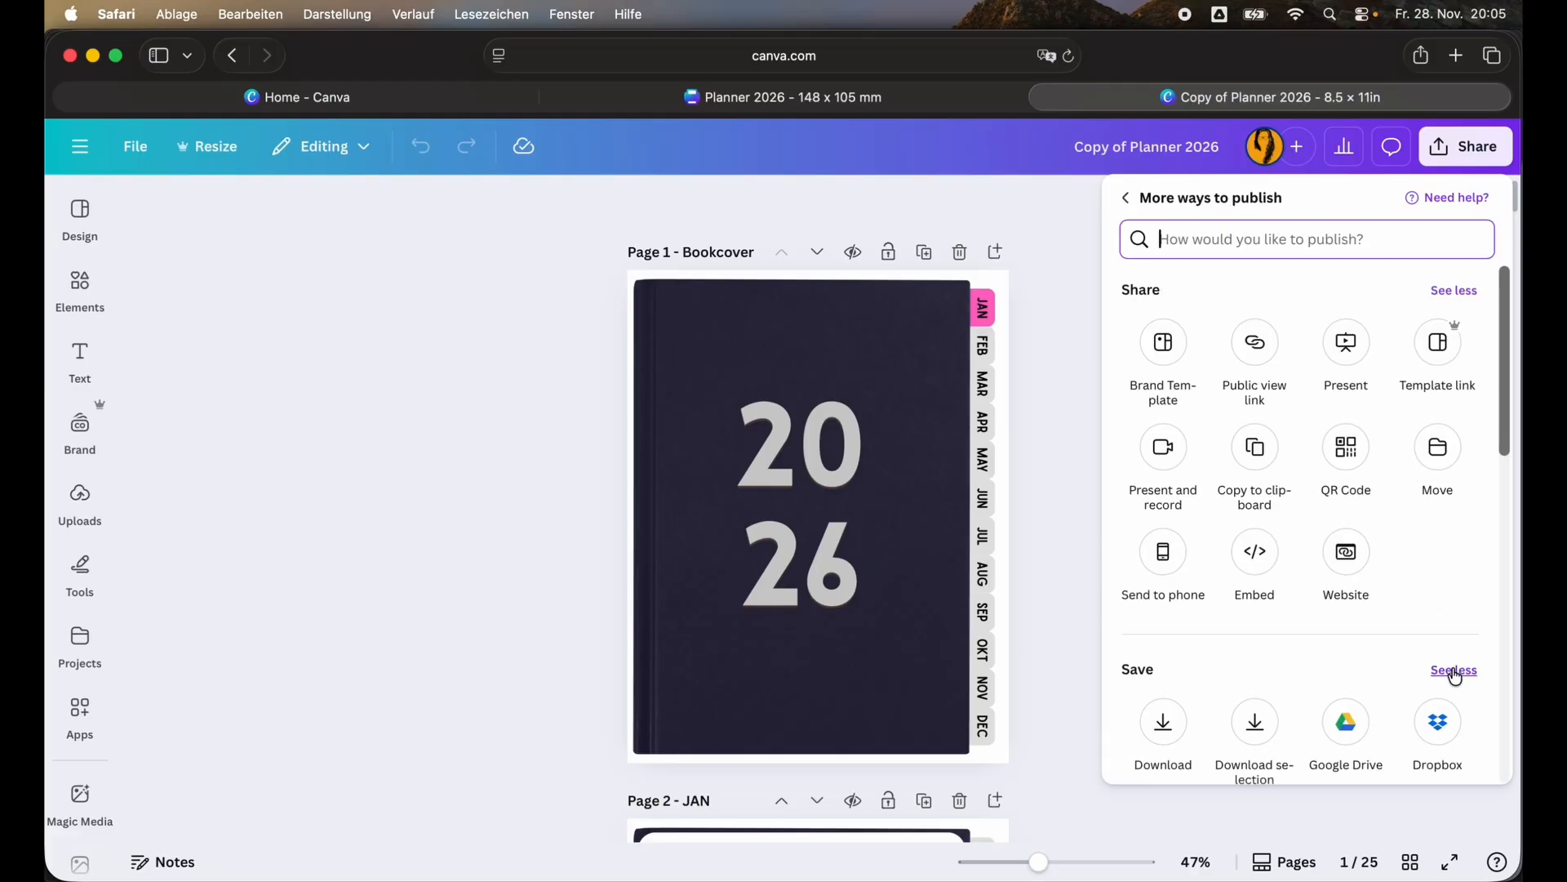
{"action": "left_click", "coordinate": [1436, 354]}
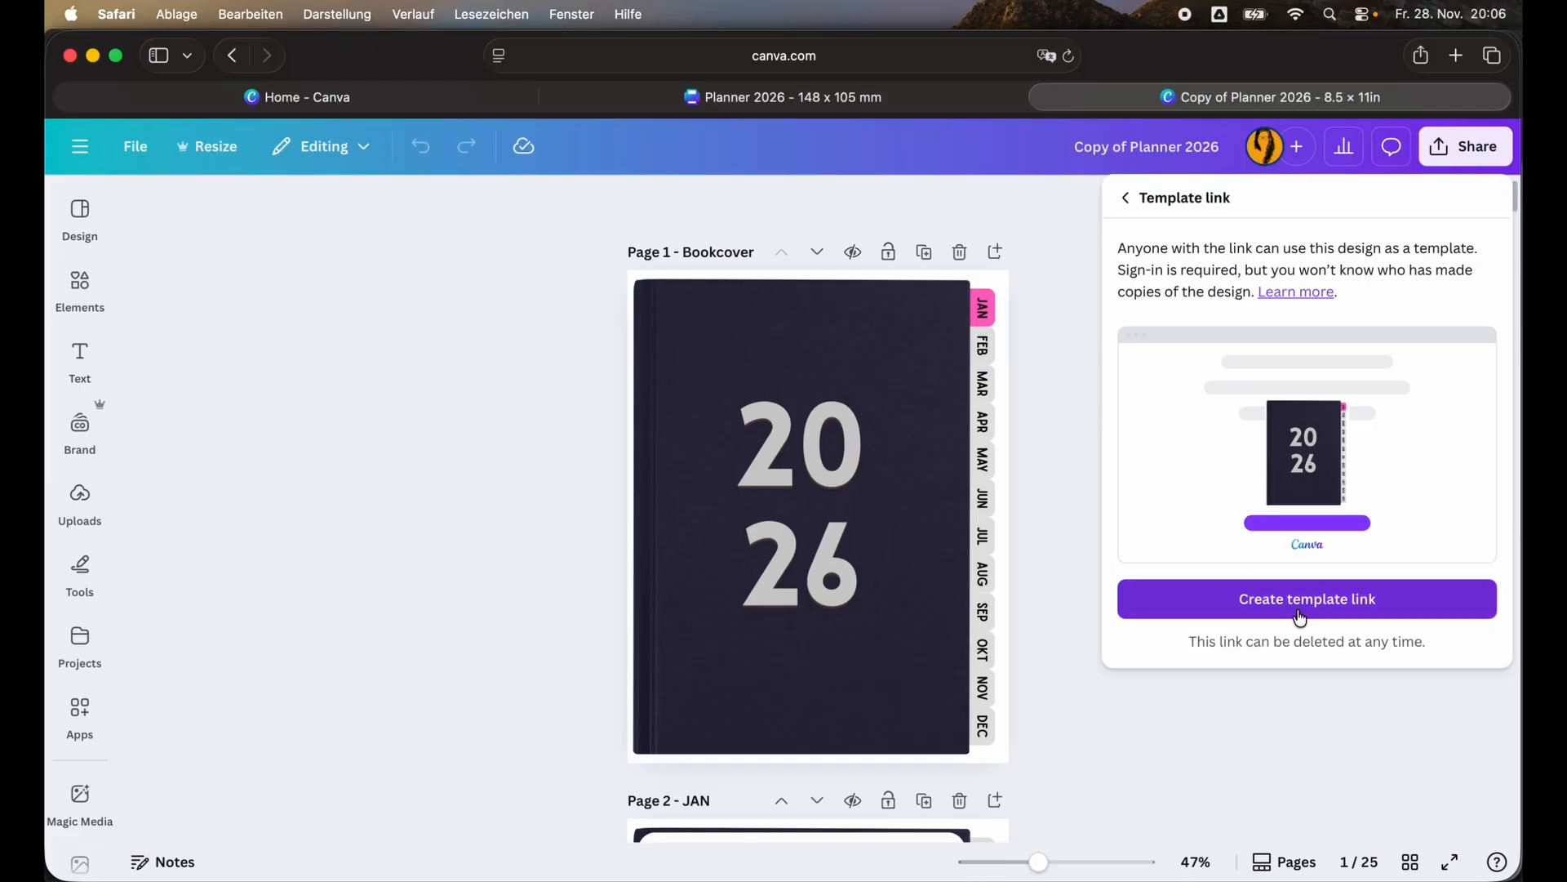
{"action": "left_click", "coordinate": [1329, 604]}
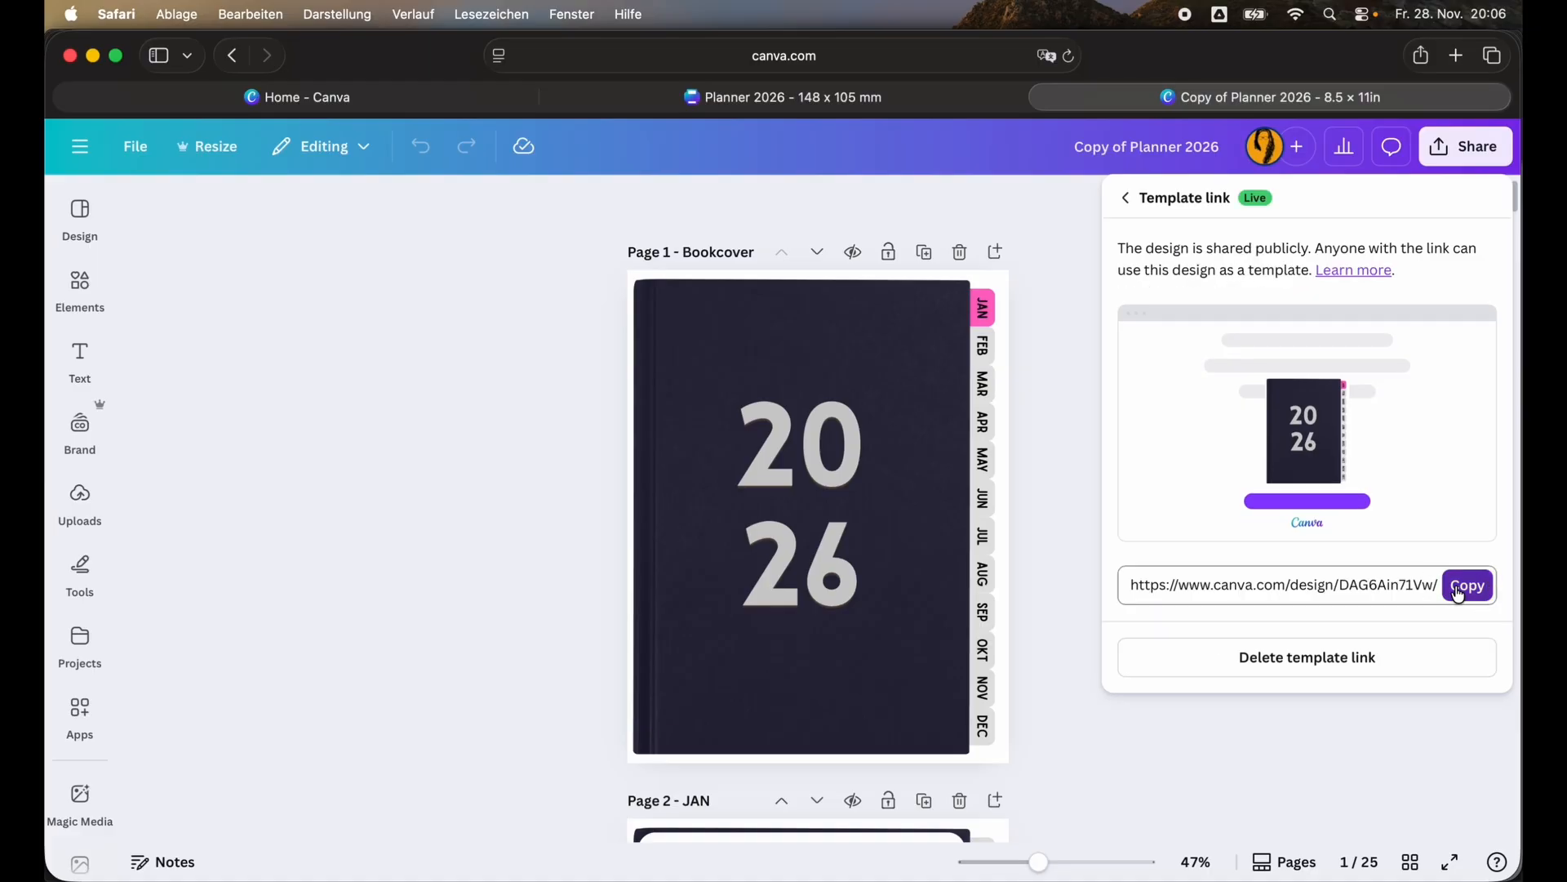
{"action": "left_click", "coordinate": [1460, 584]}
Open the copied template link in a new browser tab and examine the template preview page.
{"action": "left_click", "coordinate": [1455, 55]}
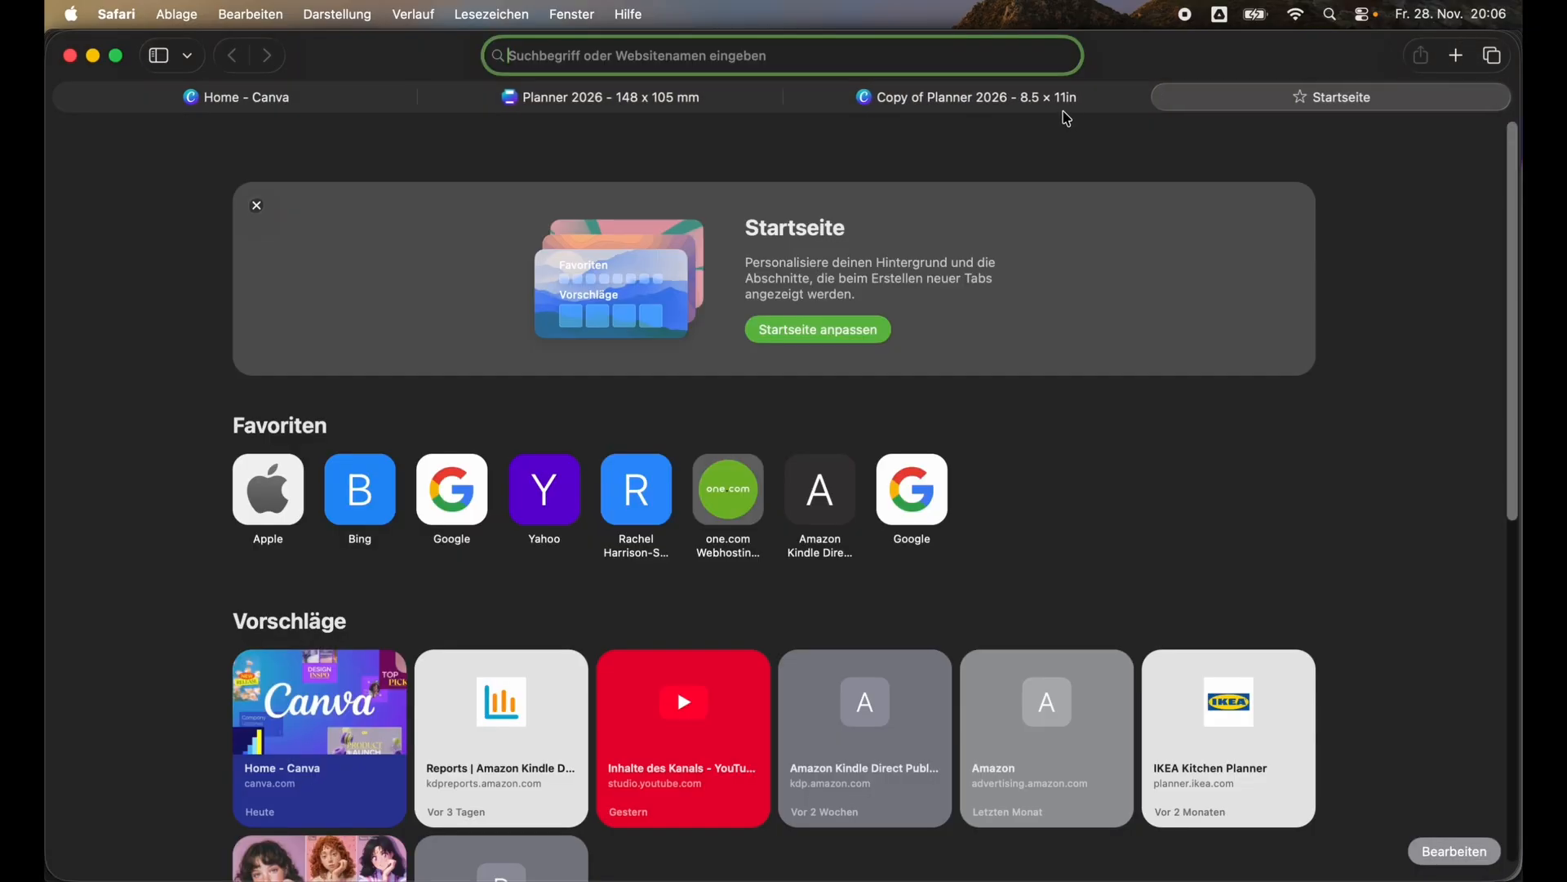
{"action": "key", "text": "super+v"}
{"action": "key", "text": "Return"}
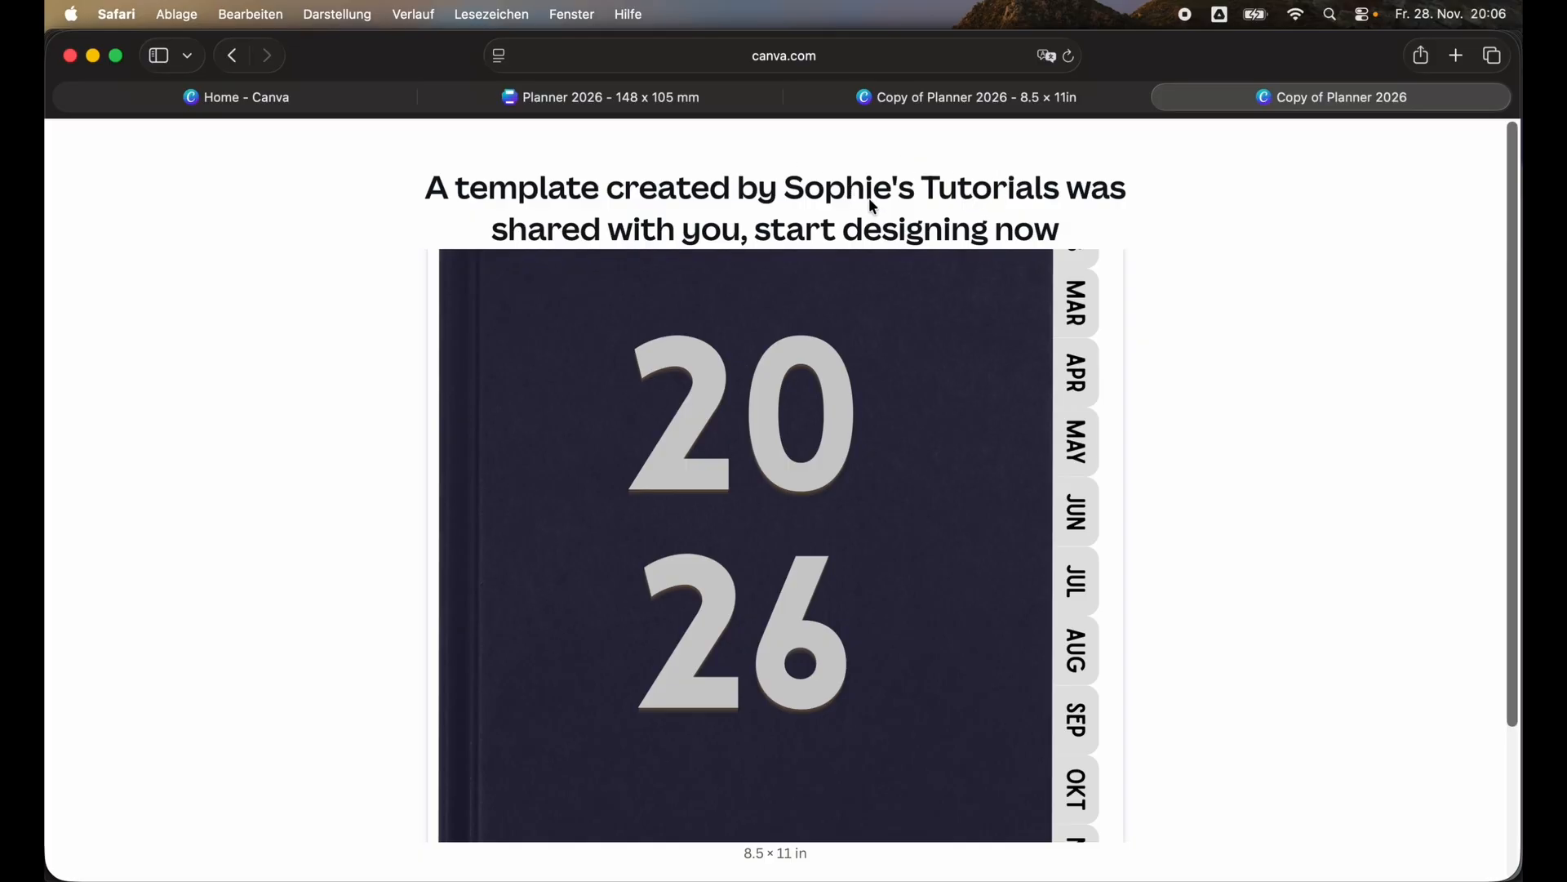
{"action": "scroll", "coordinate": [828, 698], "scroll_direction": "down", "scroll_amount": 3}
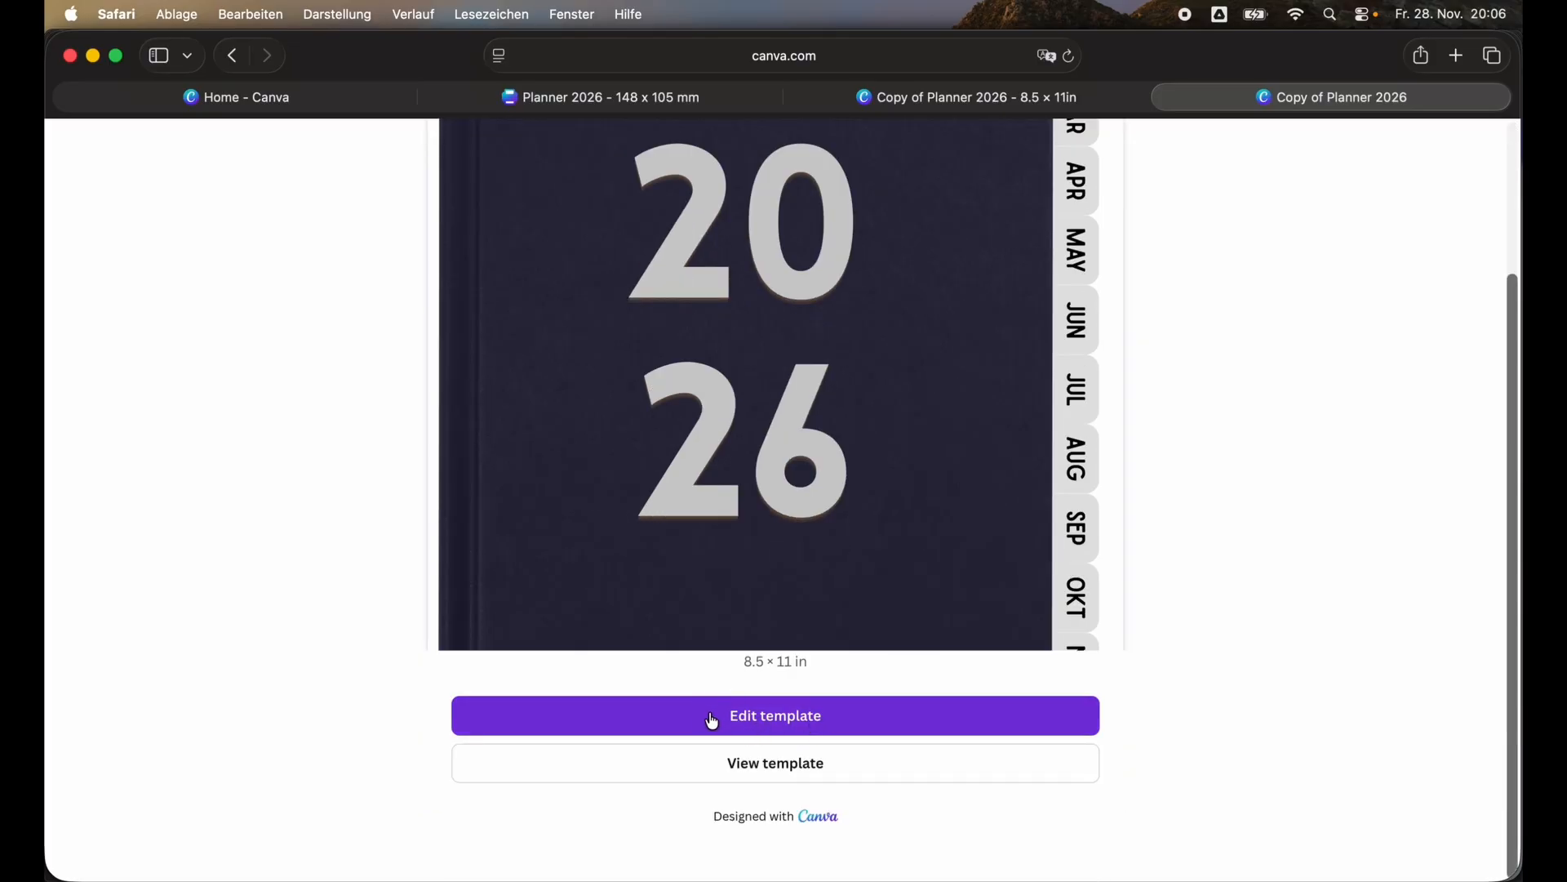
Open the shared template for editing and go back to its preview page.
{"action": "left_click", "coordinate": [790, 720]}
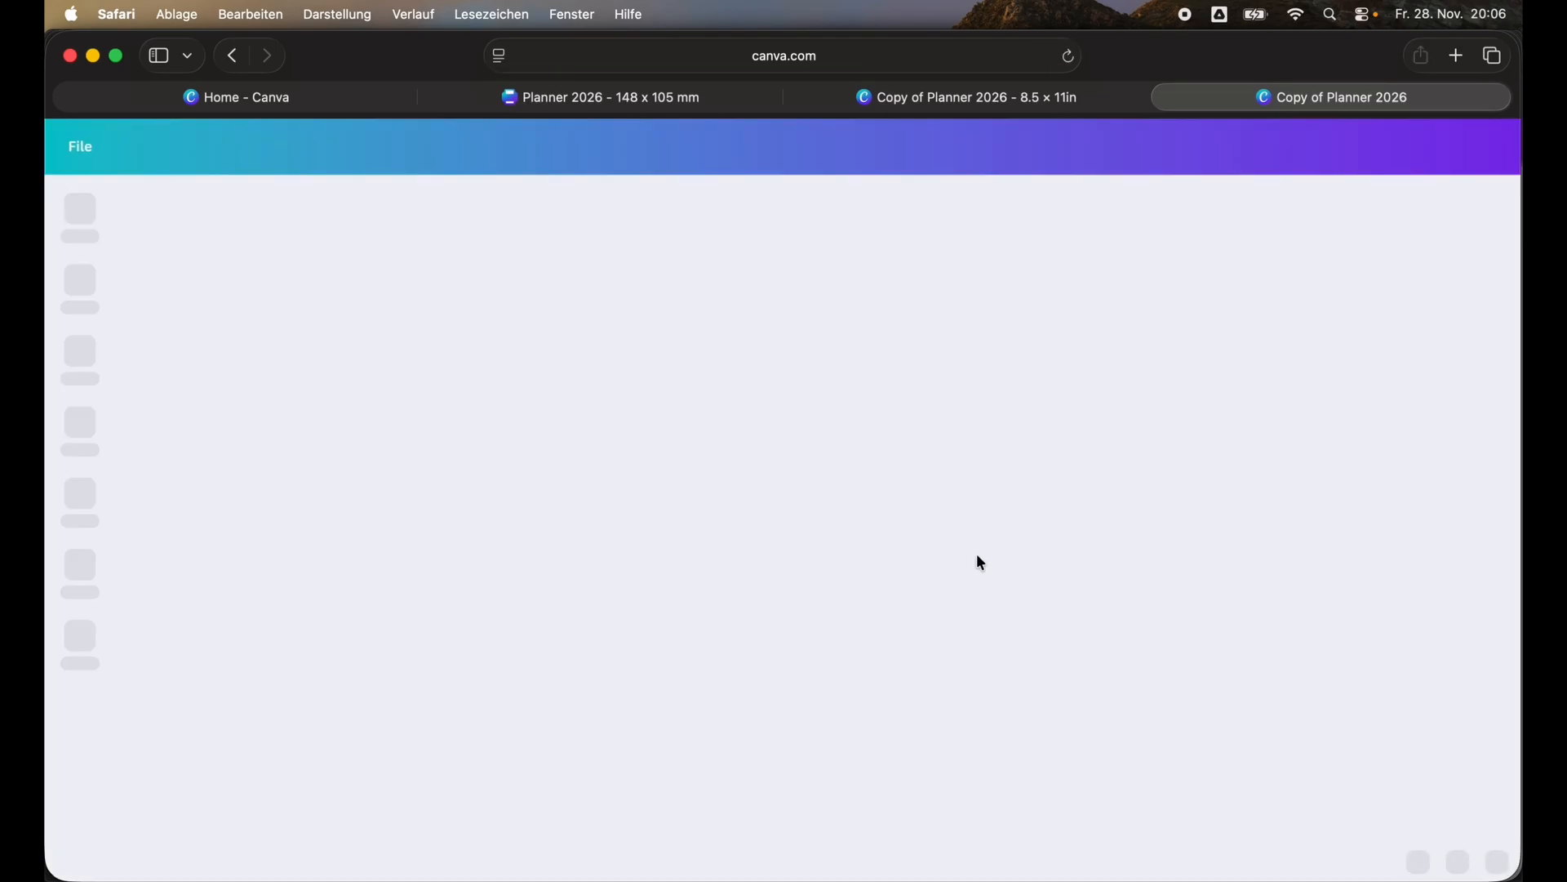
{"action": "left_click", "coordinate": [234, 55]}
{"action": "scroll", "coordinate": [841, 490], "scroll_direction": "down", "scroll_amount": 5}
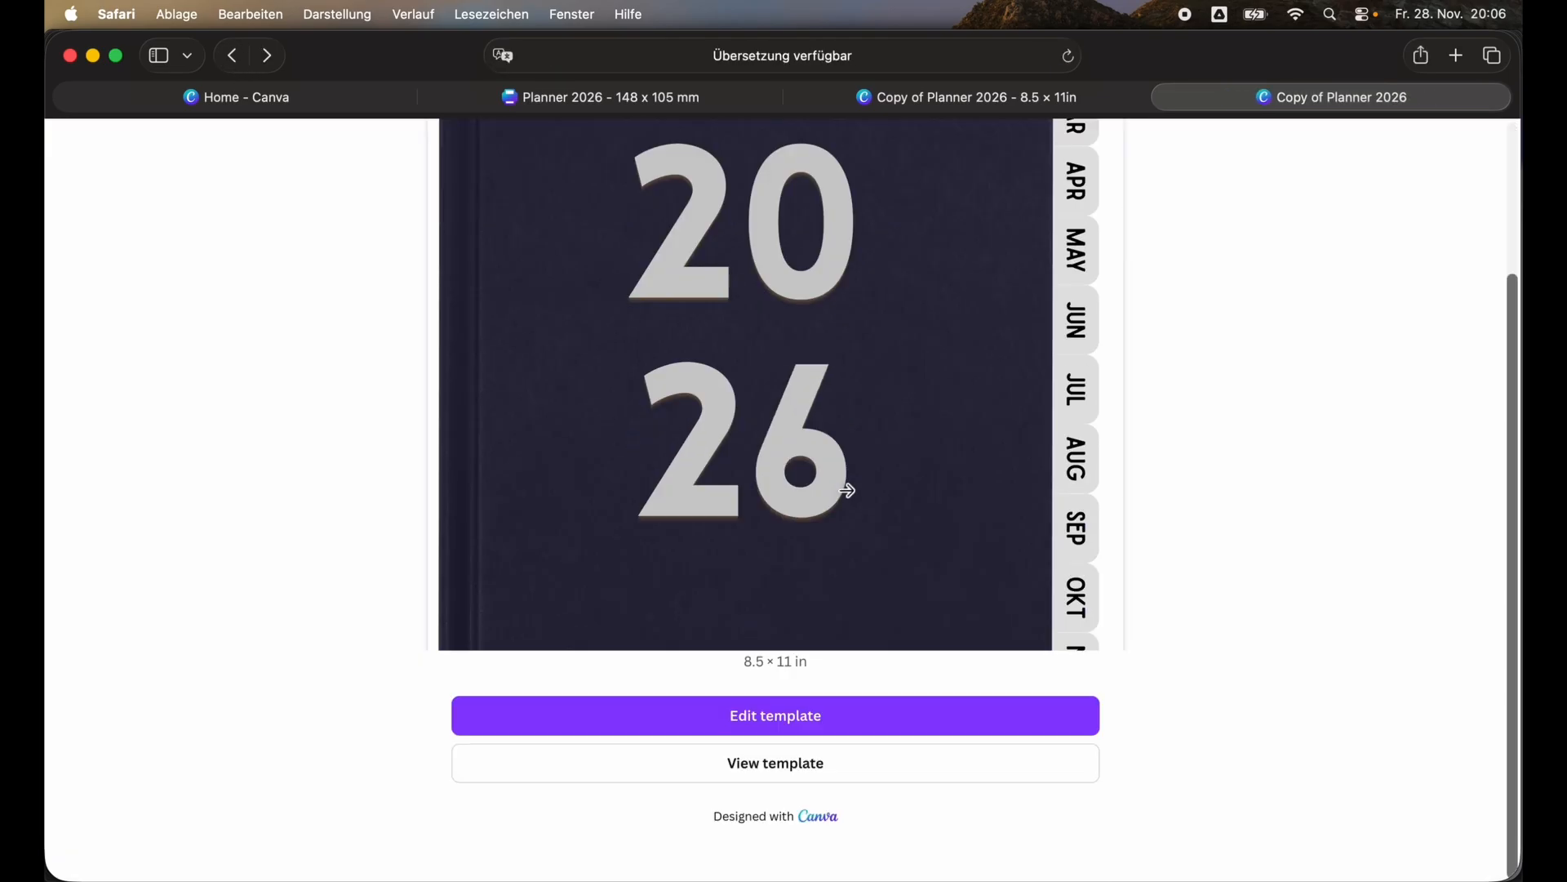
Open the shared template as a new copy in the editor, and close that copy's browser tab.
{"action": "left_click", "coordinate": [790, 764]}
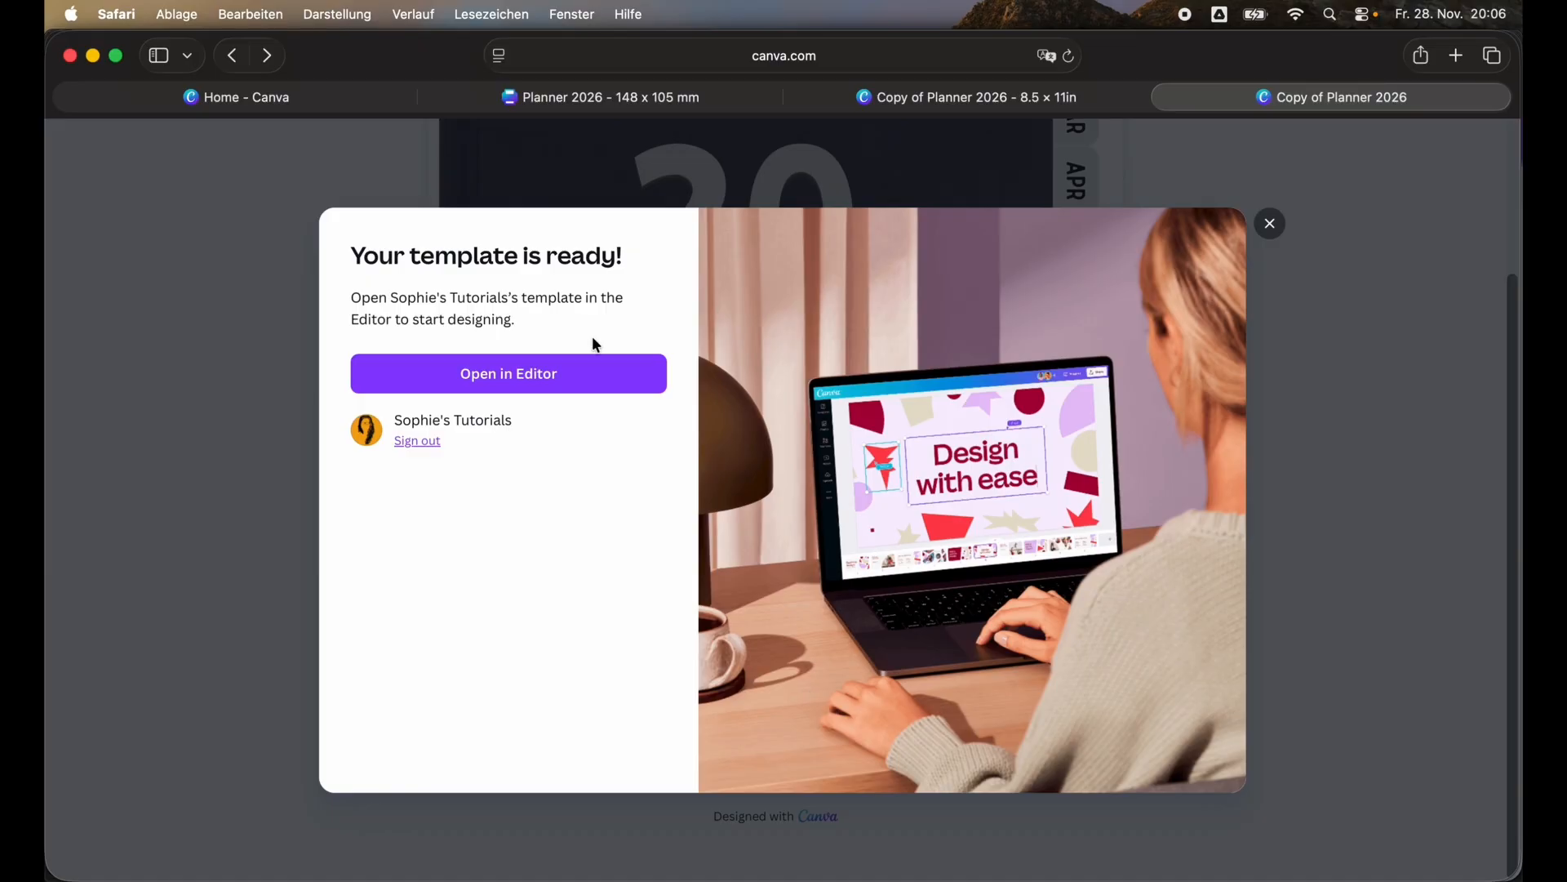
{"action": "left_click", "coordinate": [550, 373]}
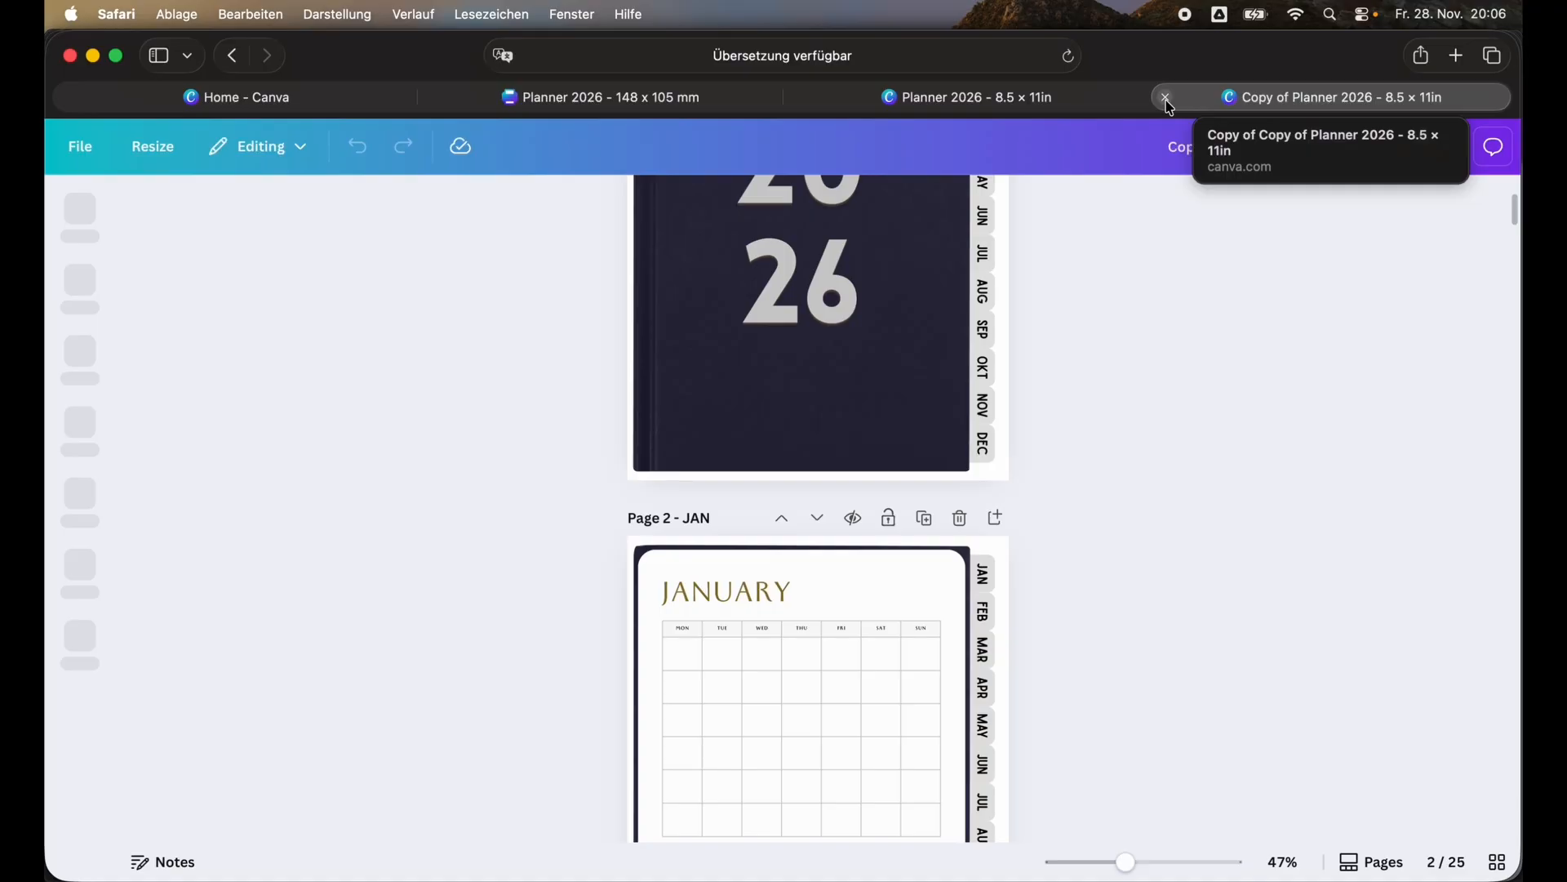
{"action": "left_click", "coordinate": [1166, 99]}
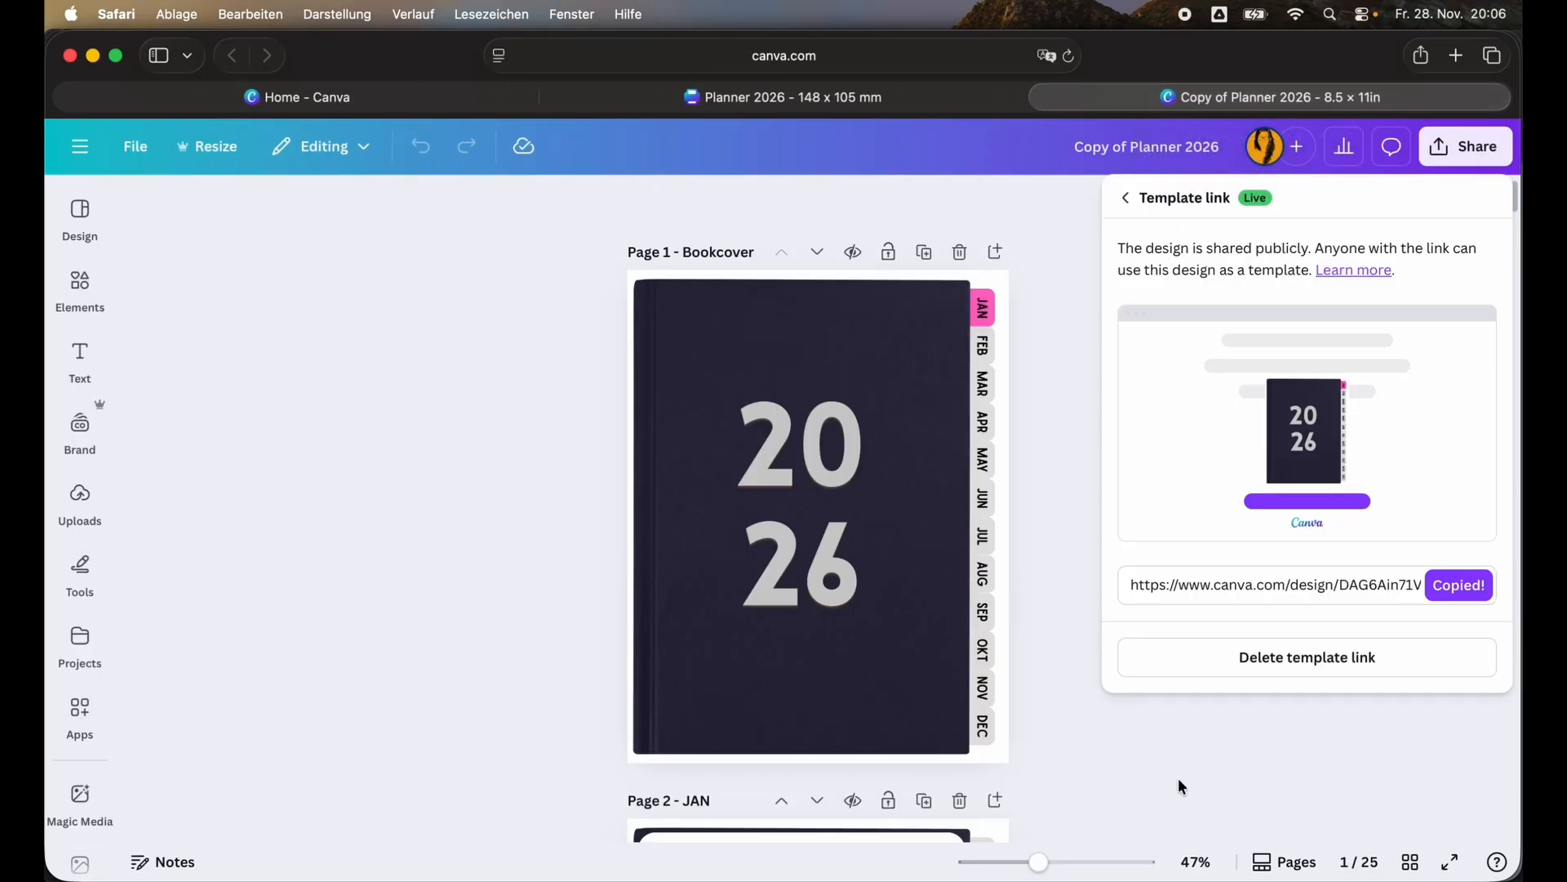
Switch to Chrome, enlarge its window, and load the copied template link in place of the inaccessible design.
{"action": "left_click", "coordinate": [1274, 872]}
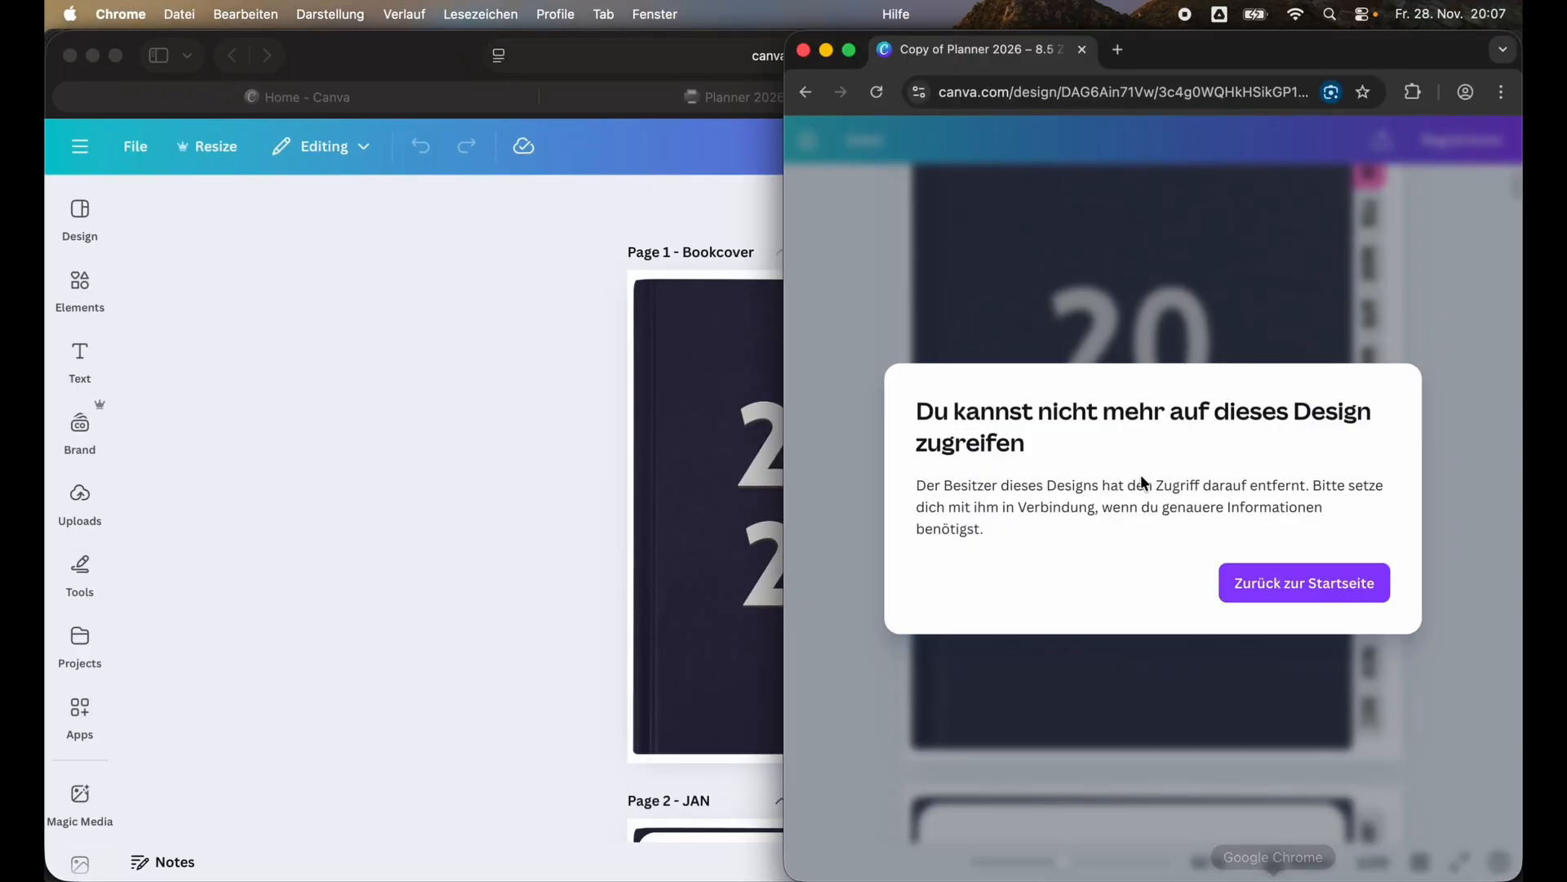
{"action": "double_click", "coordinate": [1313, 52]}
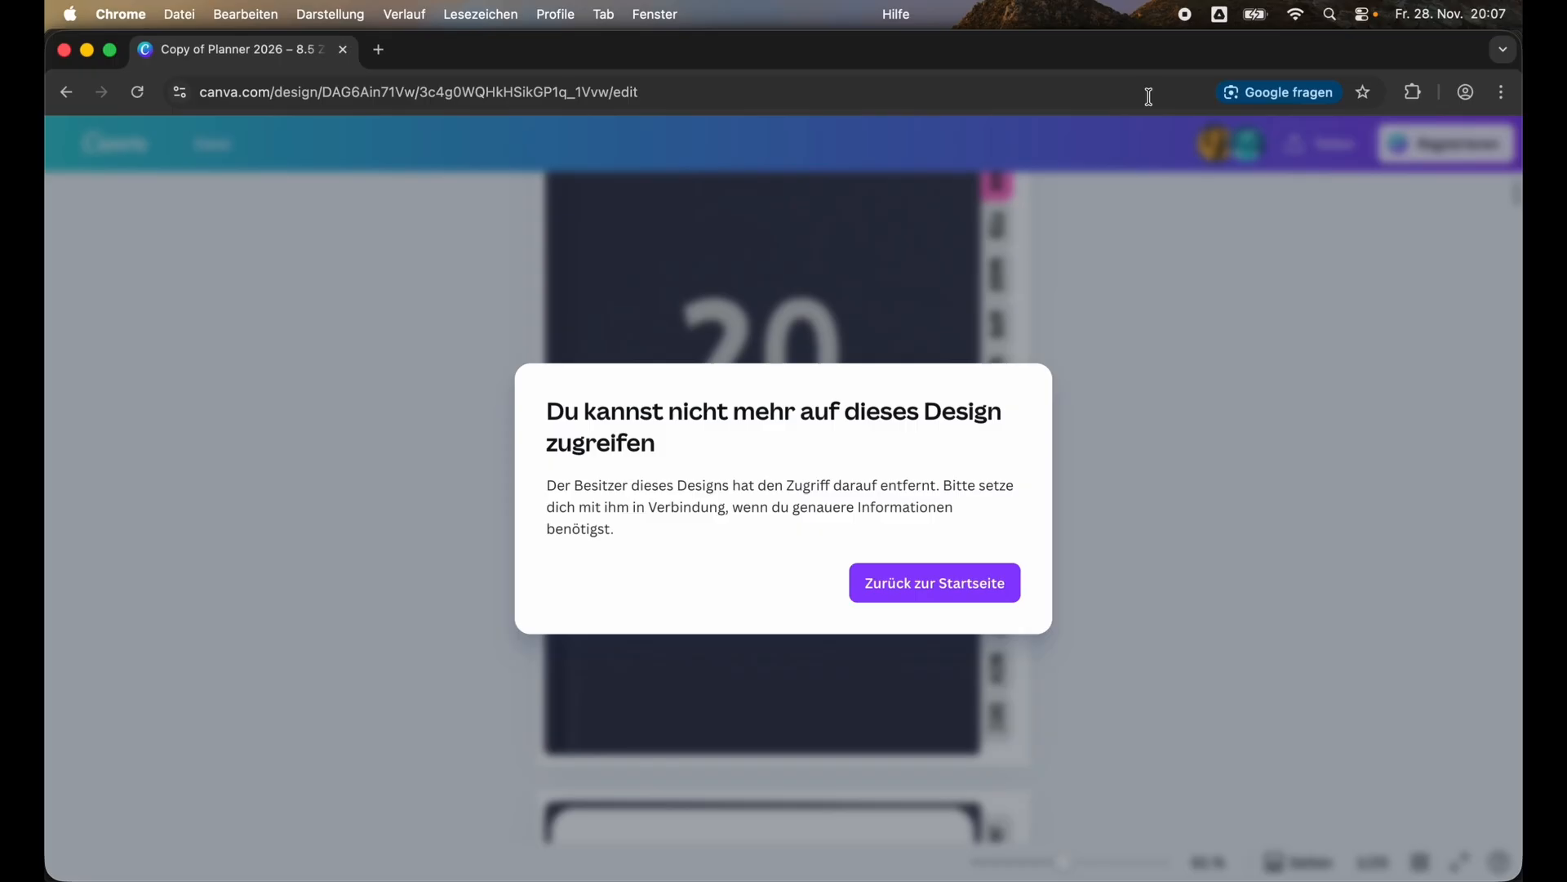
{"action": "left_click", "coordinate": [990, 96]}
{"action": "key", "text": "super+v"}
{"action": "key", "text": "Return"}
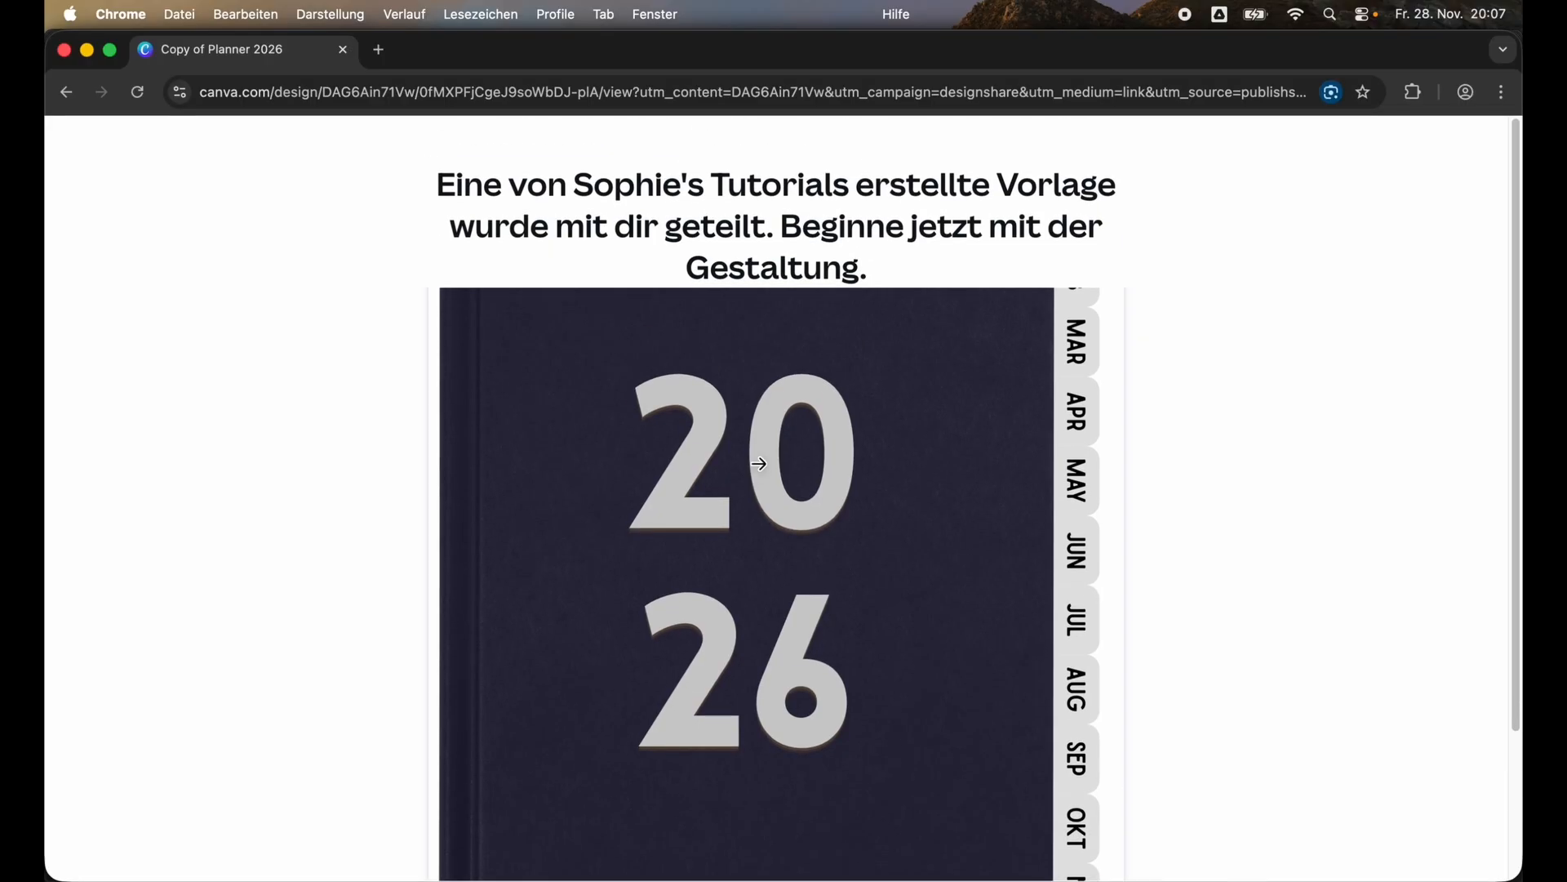
Open the template from its preview page and choose to continue with a different account.
{"action": "scroll", "coordinate": [784, 490], "scroll_direction": "down", "scroll_amount": 5}
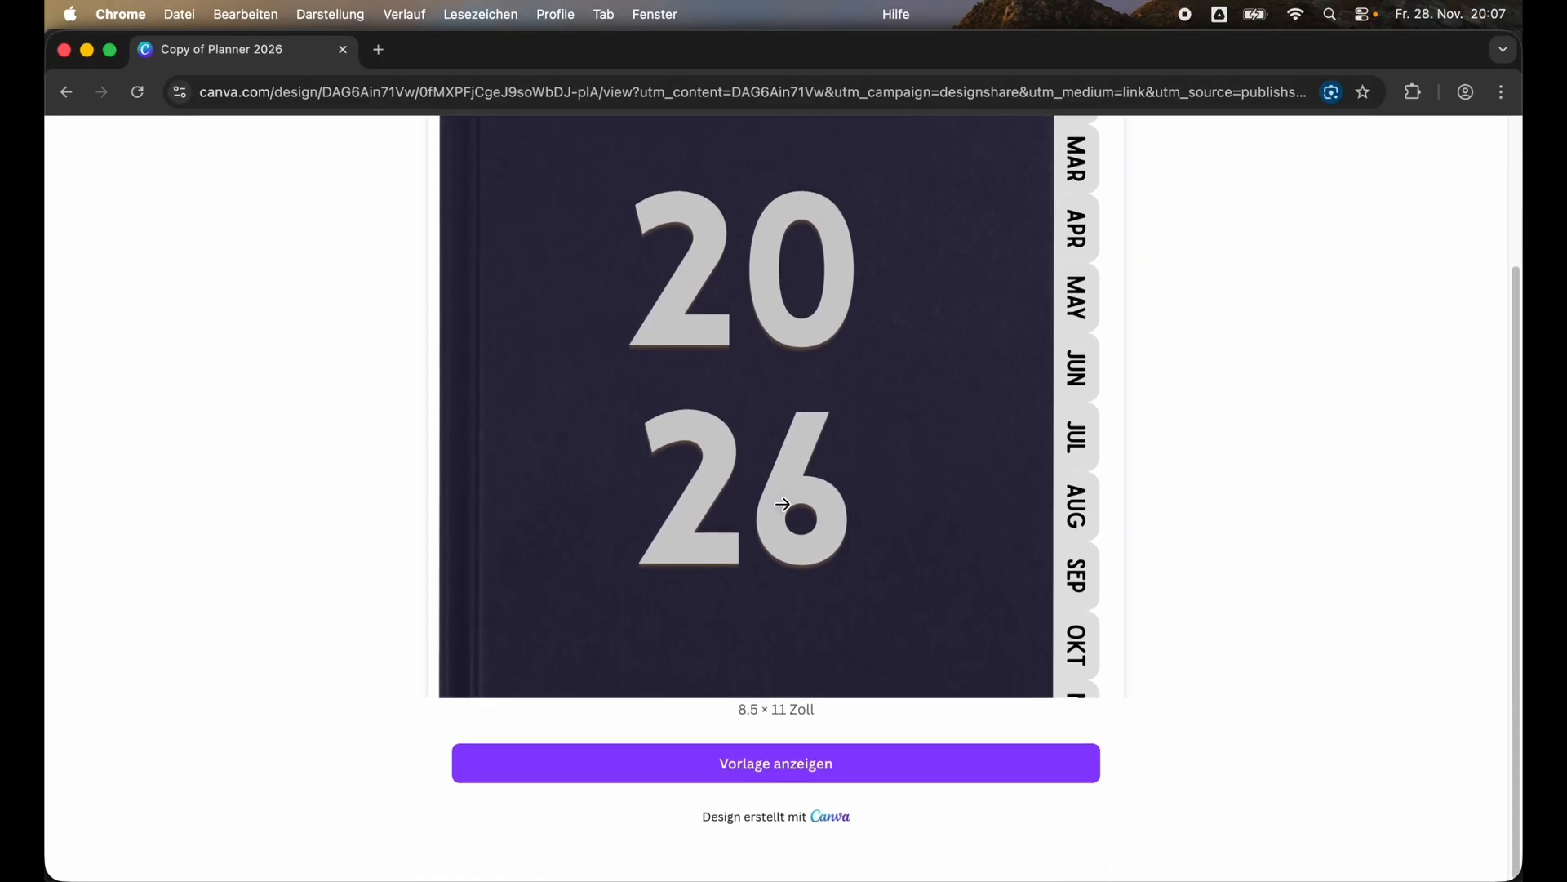
{"action": "left_click", "coordinate": [759, 763]}
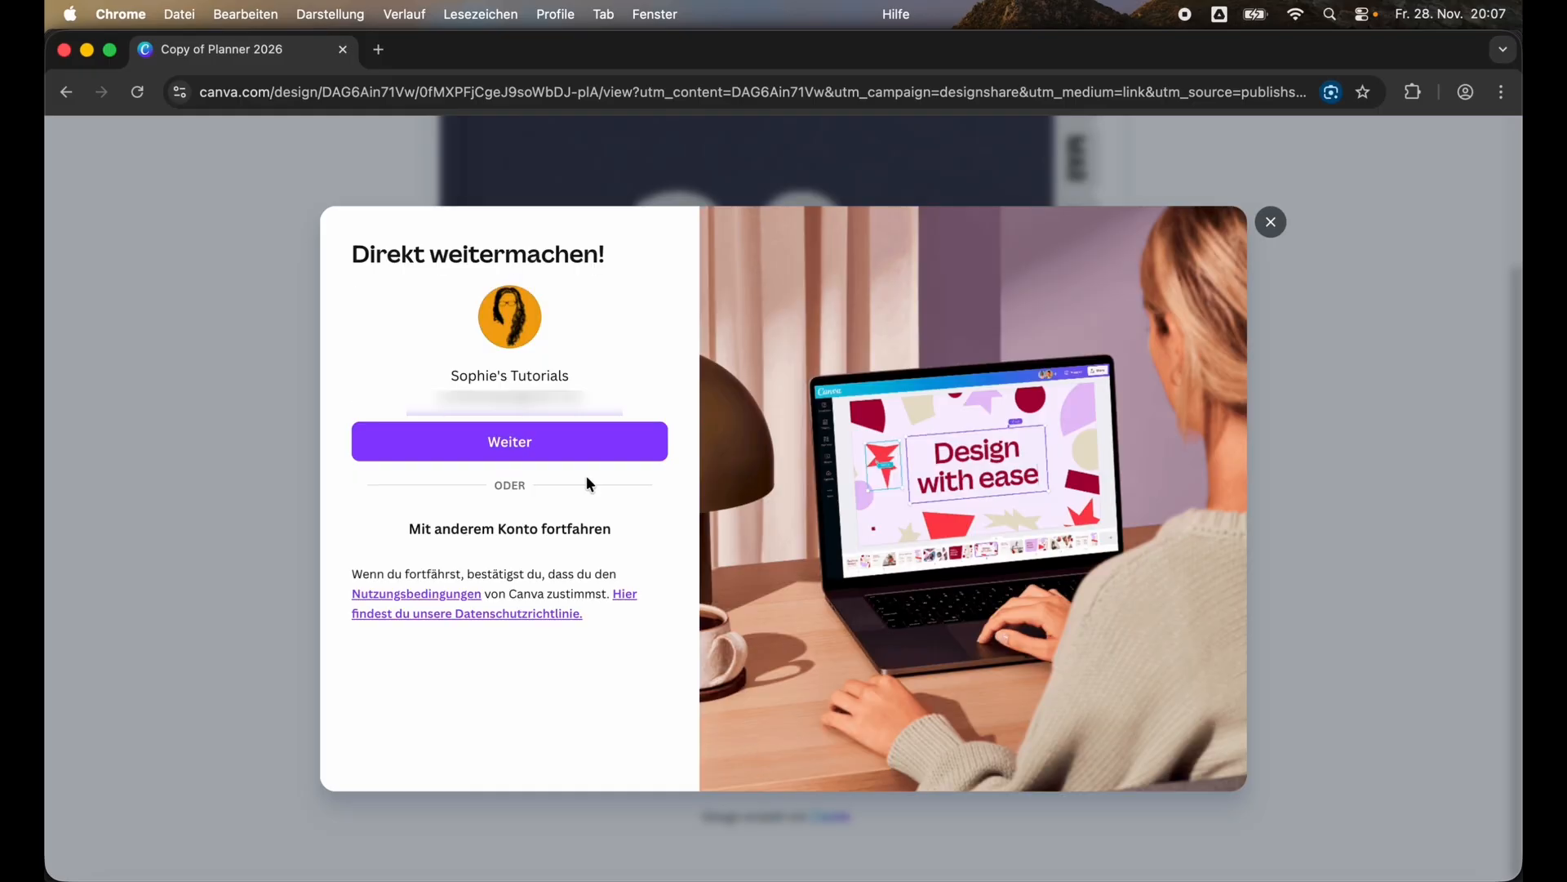
{"action": "left_click", "coordinate": [535, 538]}
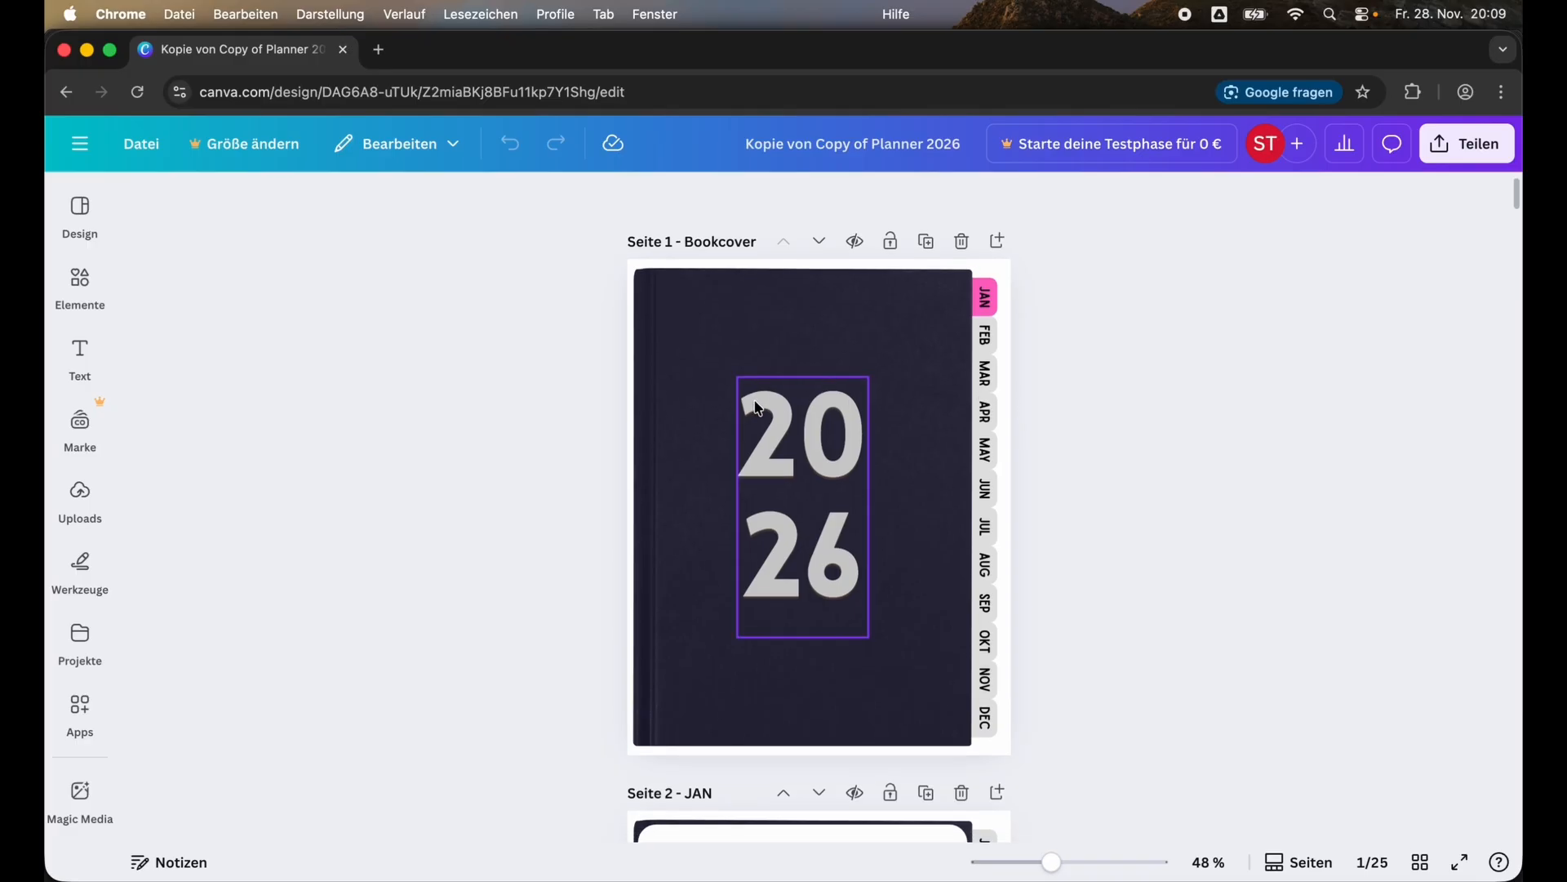
Change the second line of the cover year to 27 in the recipient's copy of the planner.
{"action": "scroll", "coordinate": [830, 324], "scroll_direction": "down", "scroll_amount": 1}
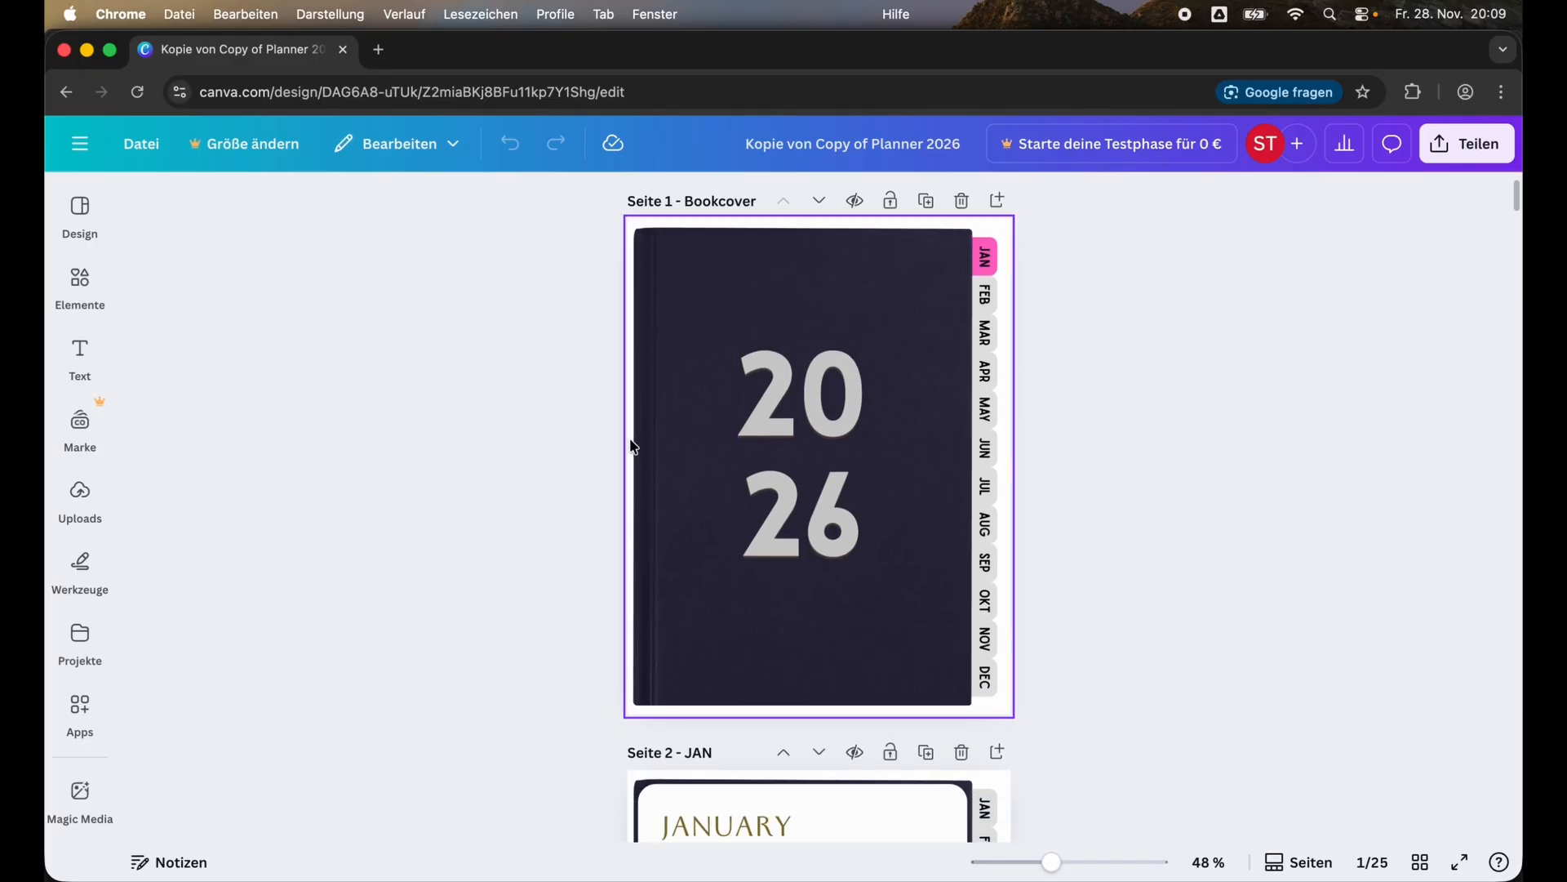
{"action": "scroll", "coordinate": [634, 447], "scroll_direction": "up", "scroll_amount": 1}
{"action": "left_click", "coordinate": [854, 563]}
{"action": "double_click", "coordinate": [856, 554]}
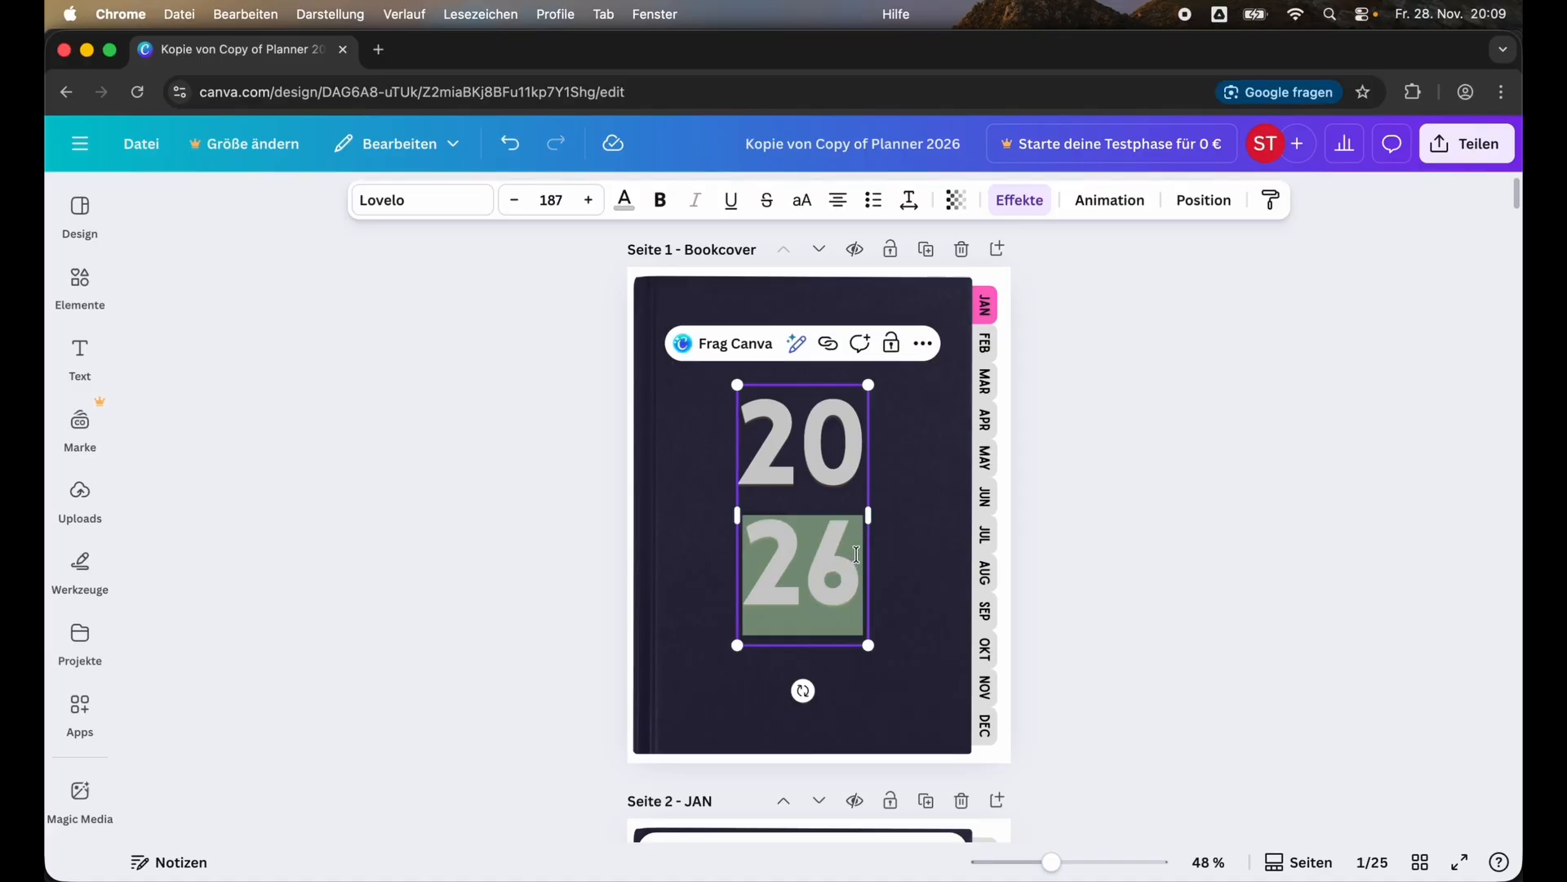
{"action": "type", "text": "27"}
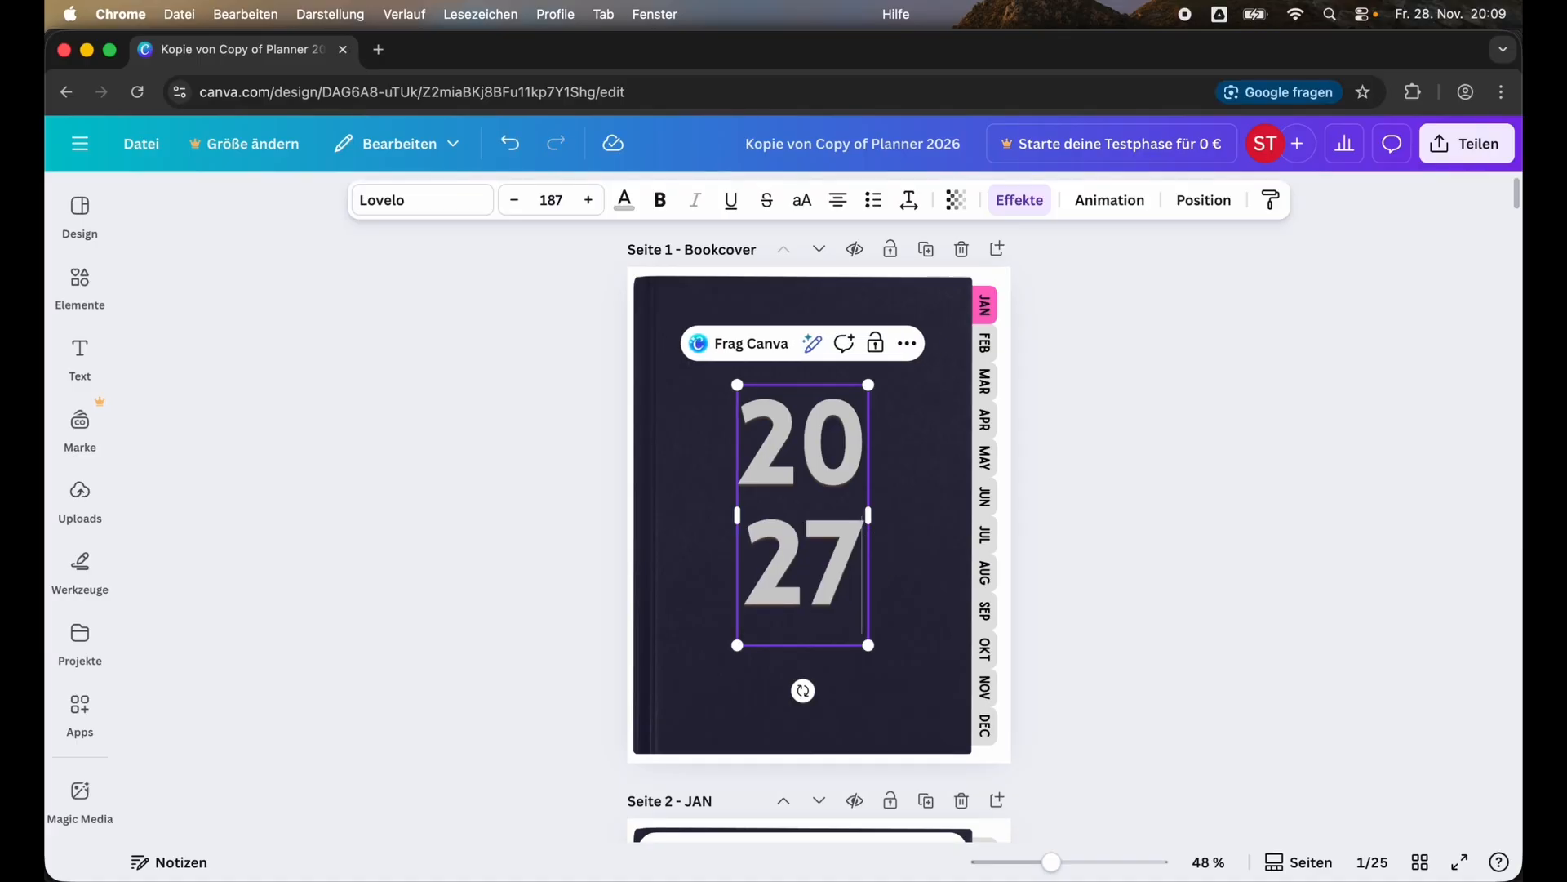
{"action": "left_click", "coordinate": [360, 677]}
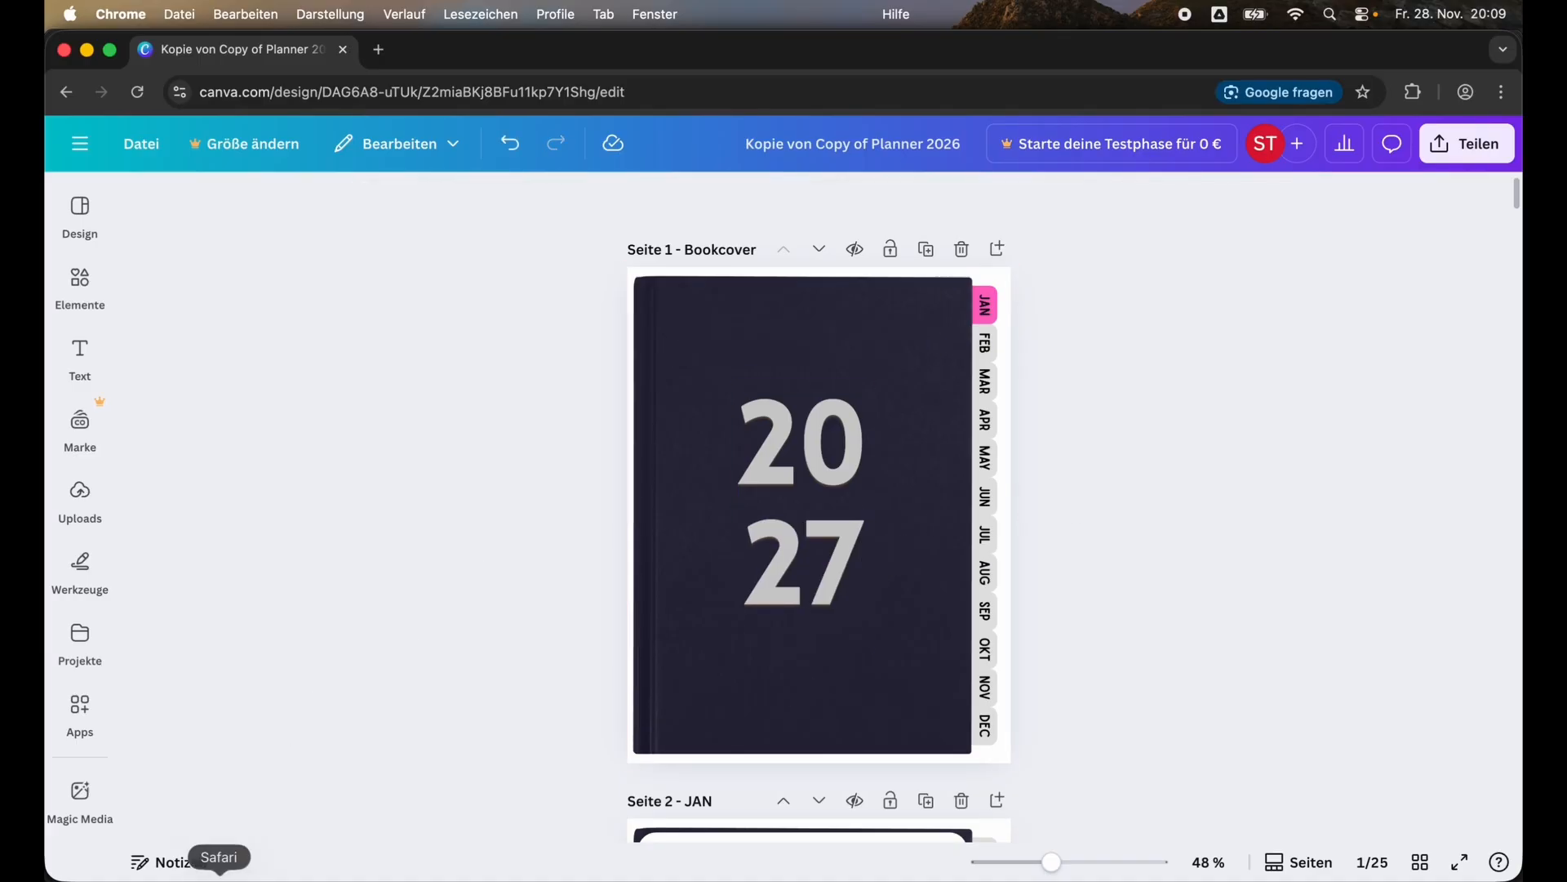
Switch back to Safari and change the cover year in the original planner design to 2028.
{"action": "key", "text": "super+Tab"}
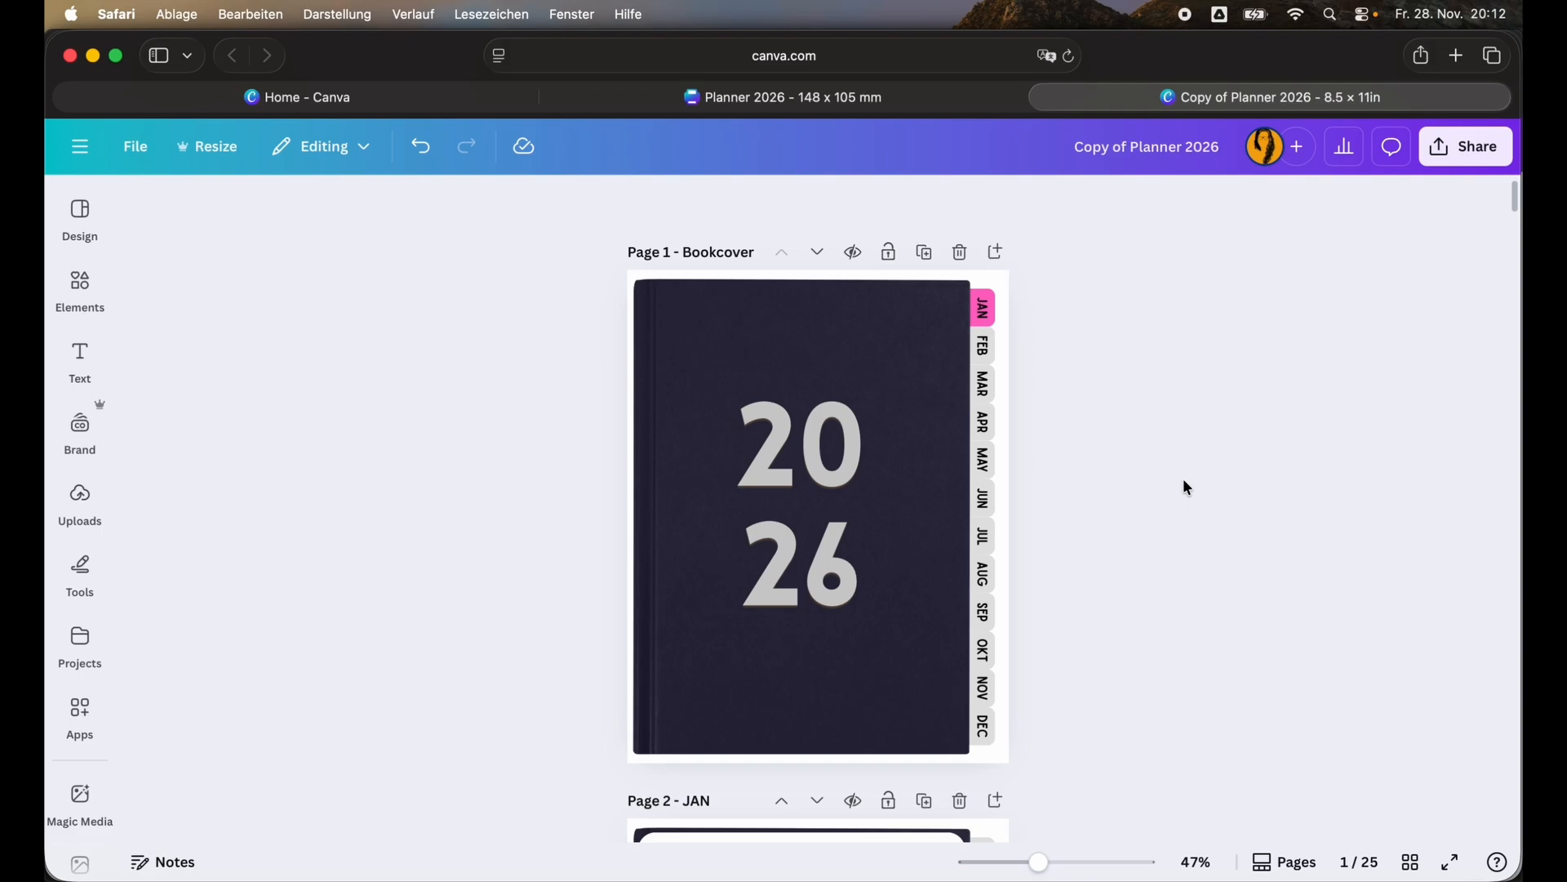
{"action": "double_click", "coordinate": [856, 547]}
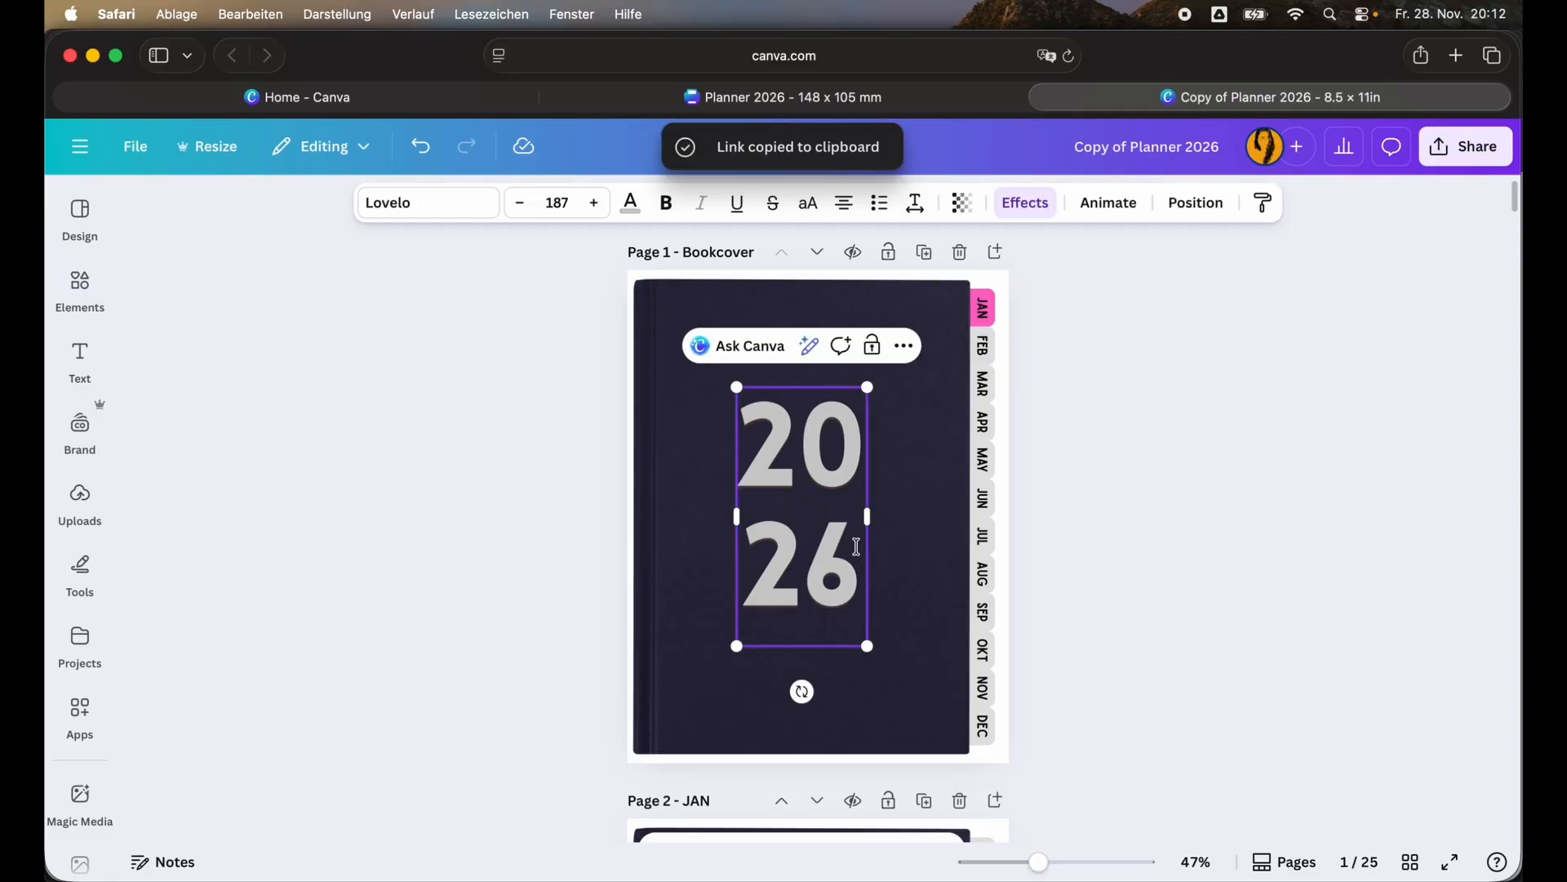
{"action": "key", "text": "BackSpace"}
{"action": "type", "text": "8"}
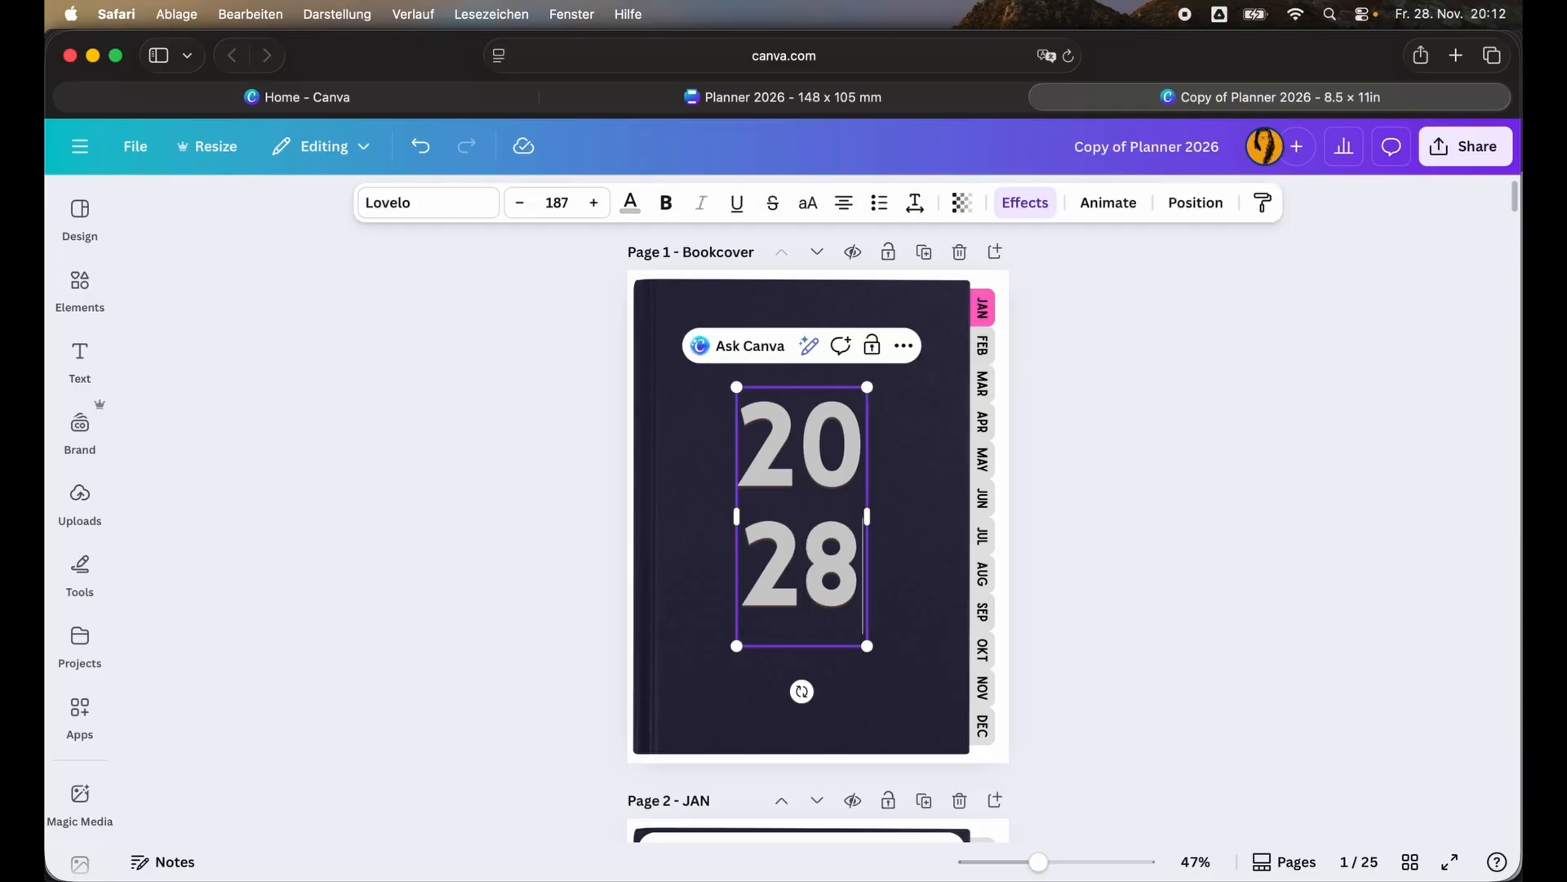
{"action": "left_click", "coordinate": [1110, 537]}
Switch to Chrome and load the previously copied template link in a new tab to check its cover.
{"action": "left_click", "coordinate": [1268, 874]}
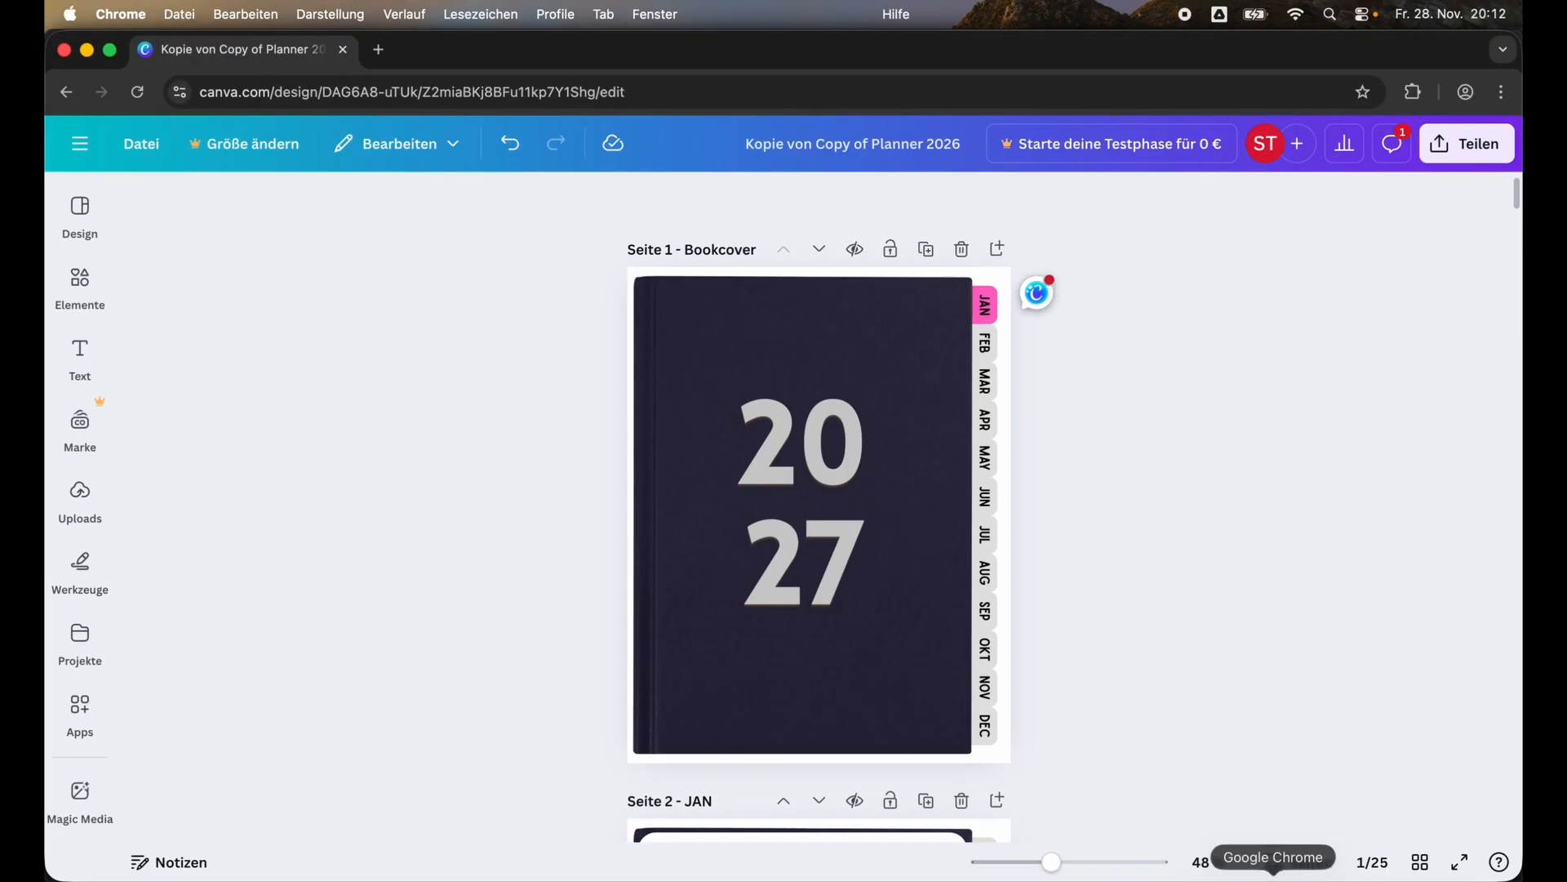
{"action": "left_click", "coordinate": [377, 49]}
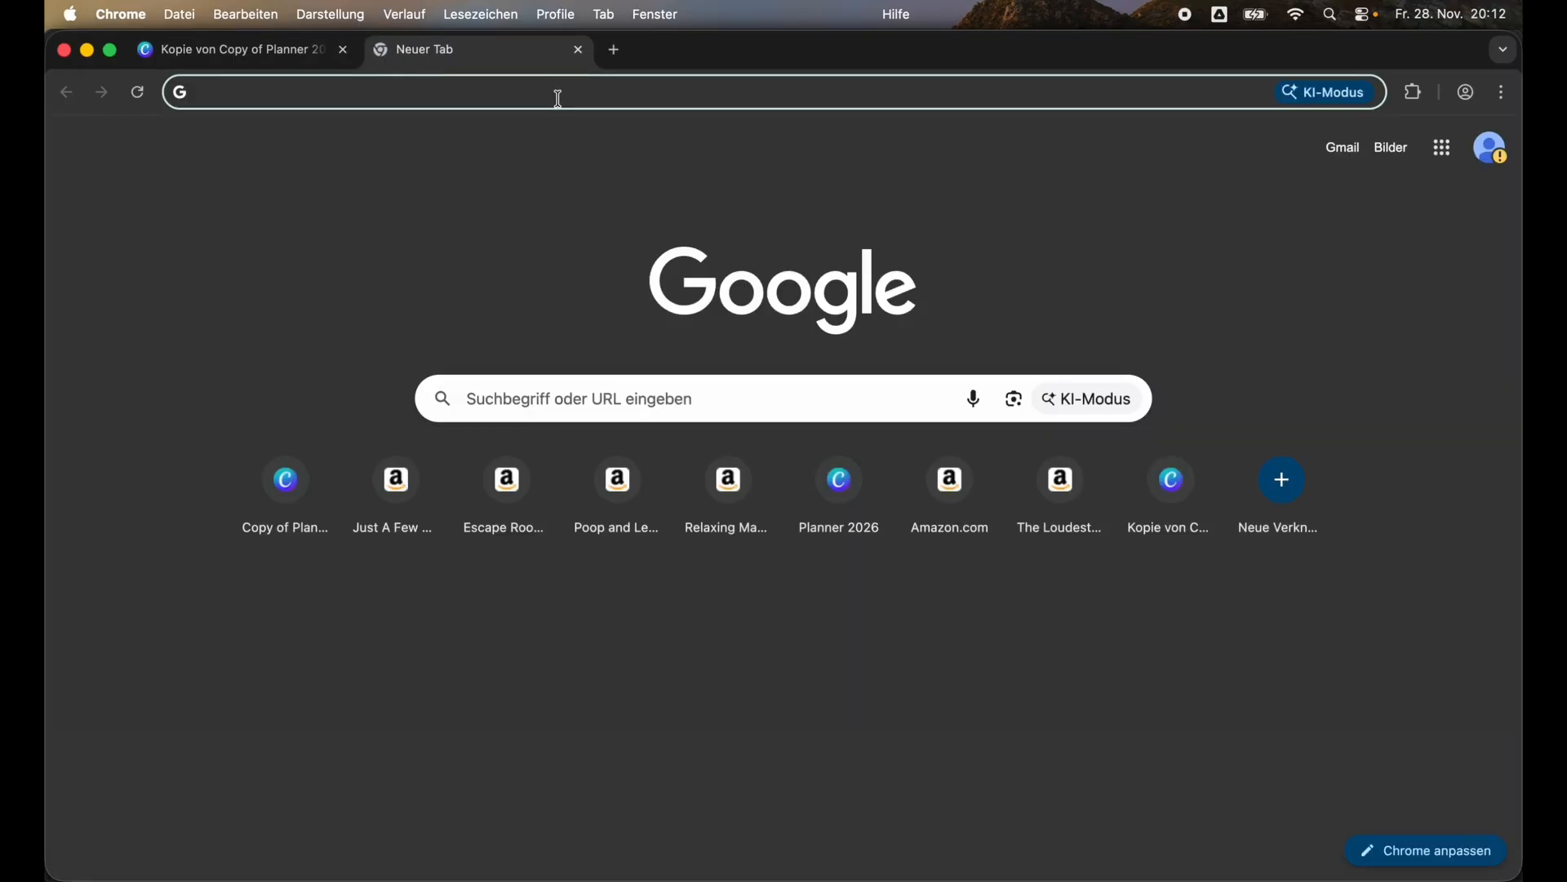
{"action": "key", "text": "super+v"}
{"action": "key", "text": "Return"}
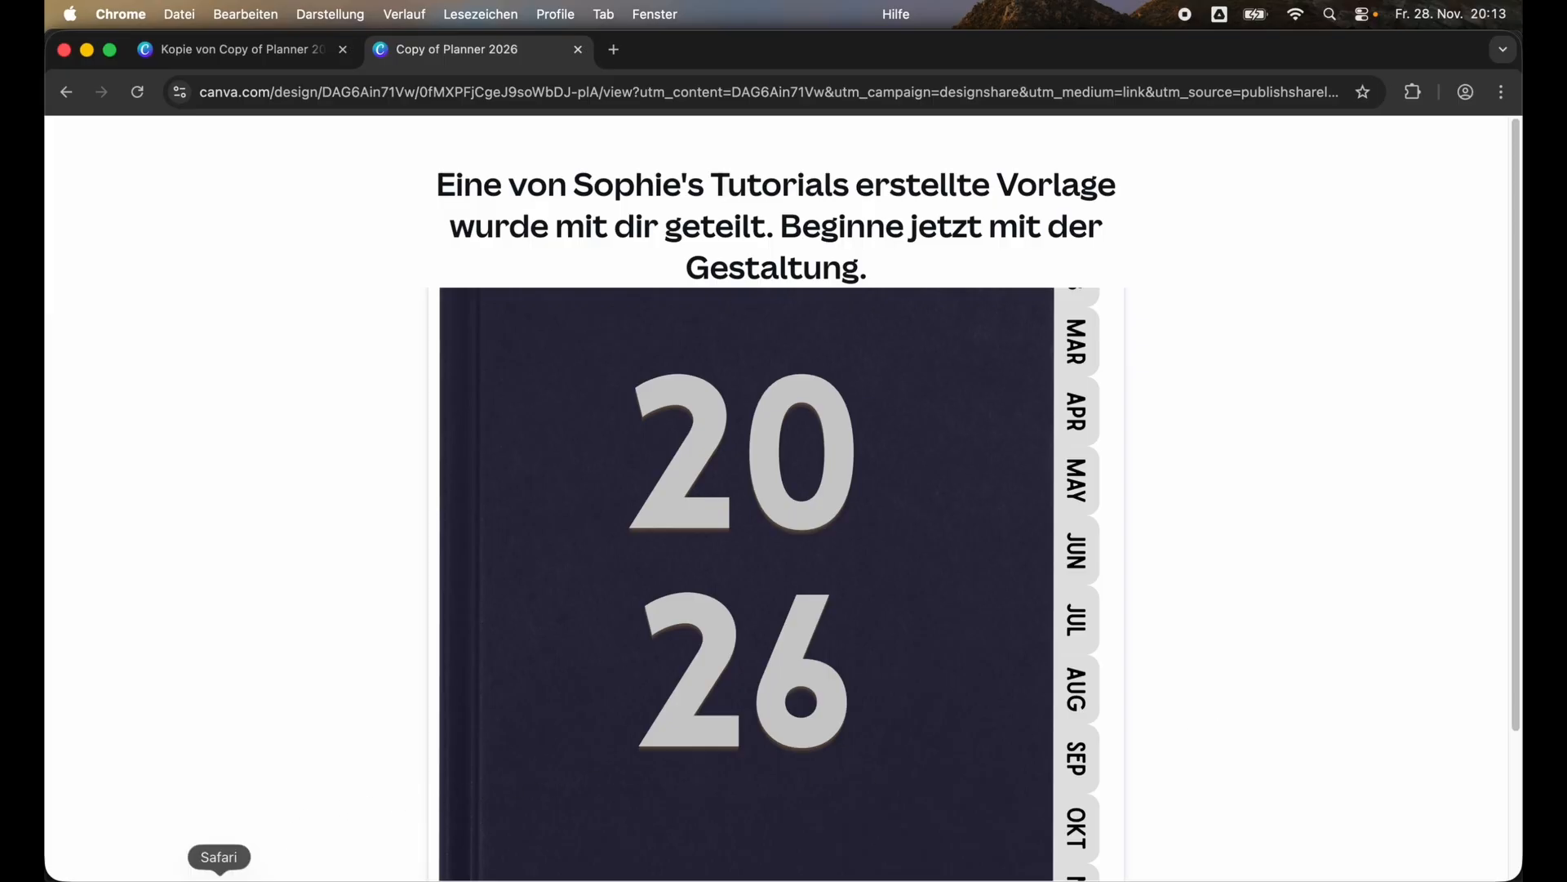
Return to Safari and copy the live template link again from the planner's sharing options.
{"action": "left_click", "coordinate": [219, 873]}
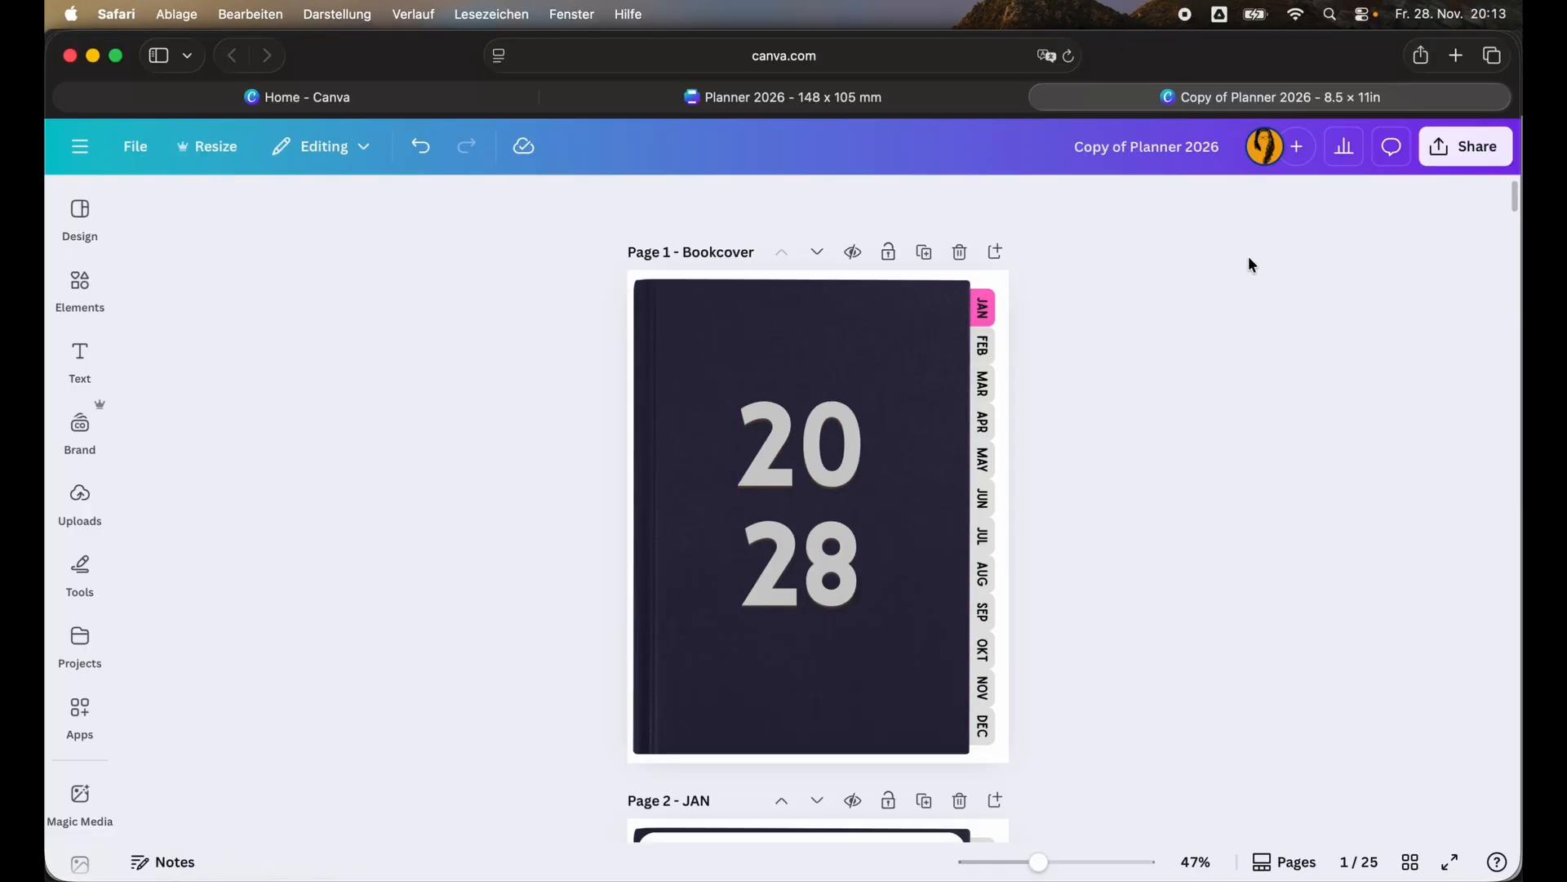
{"action": "left_click", "coordinate": [1465, 151]}
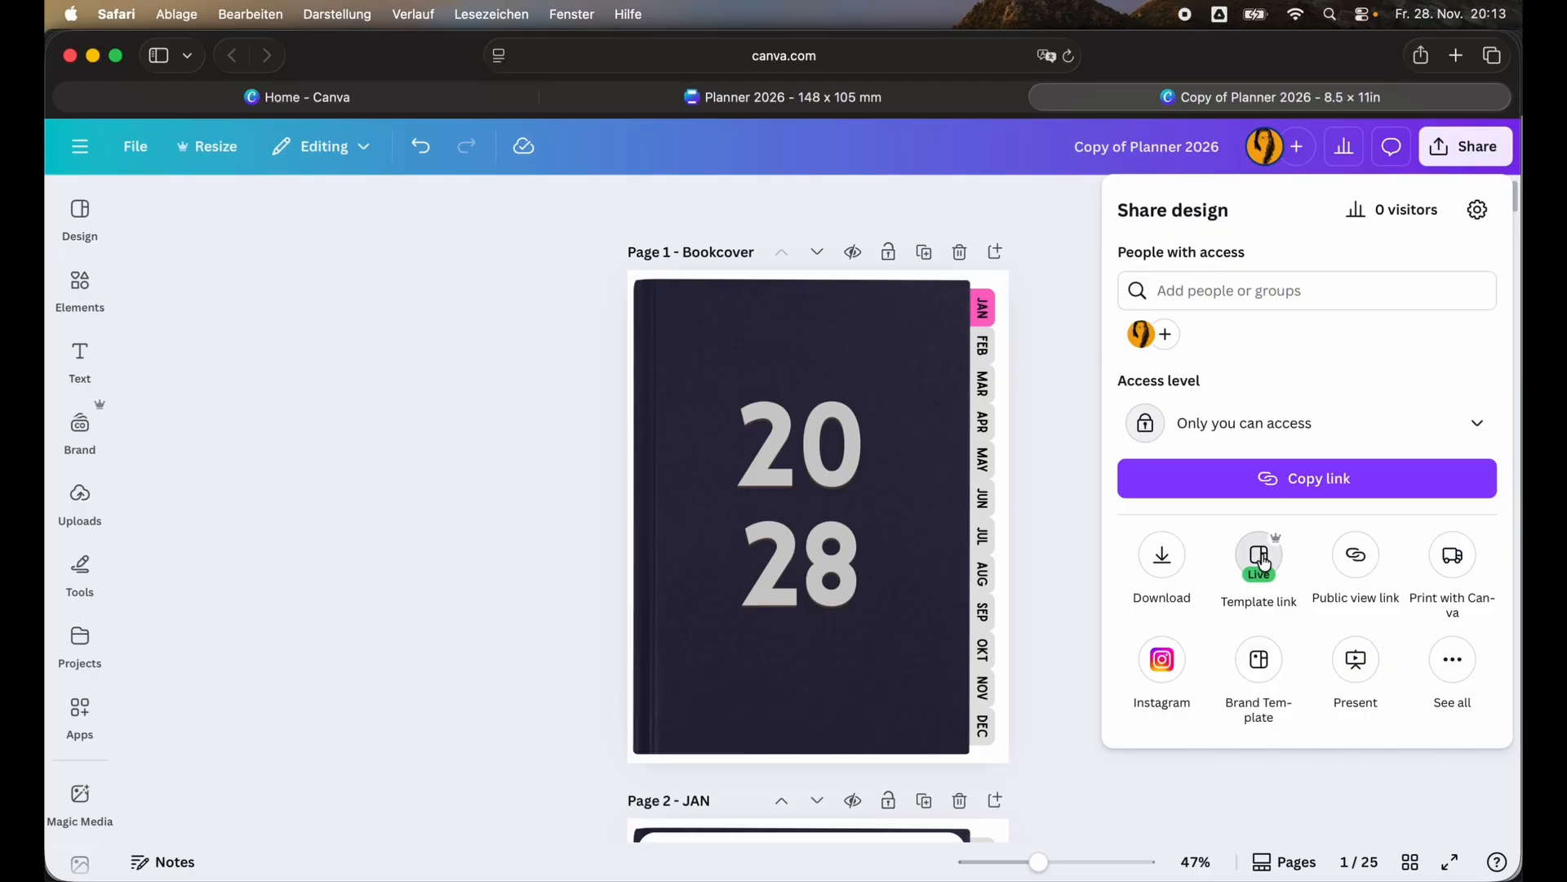
{"action": "left_click", "coordinate": [1257, 553]}
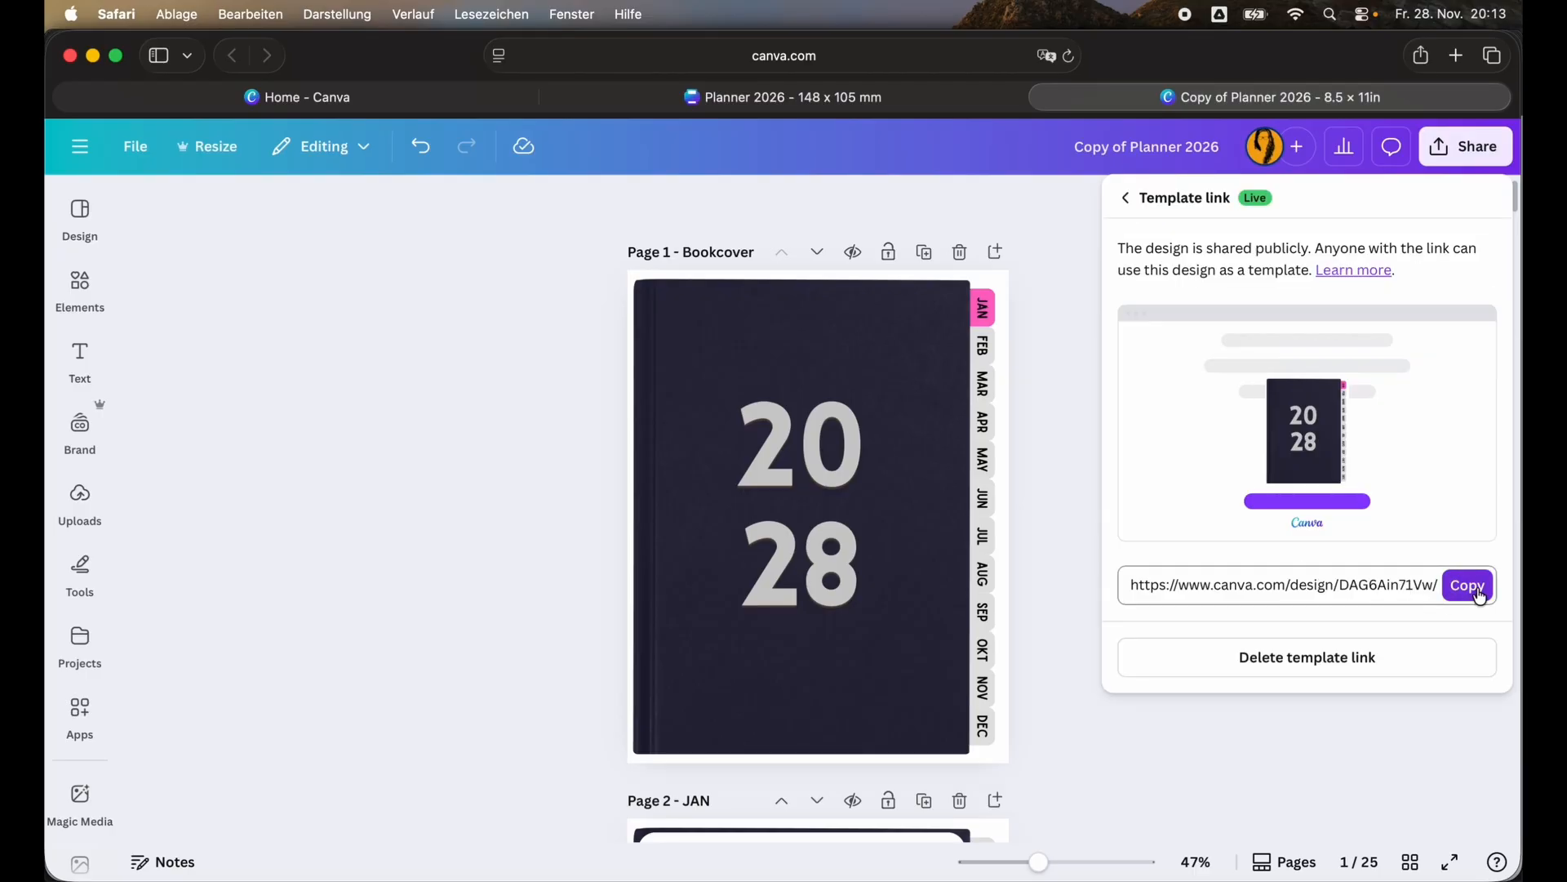
{"action": "left_click", "coordinate": [1467, 585]}
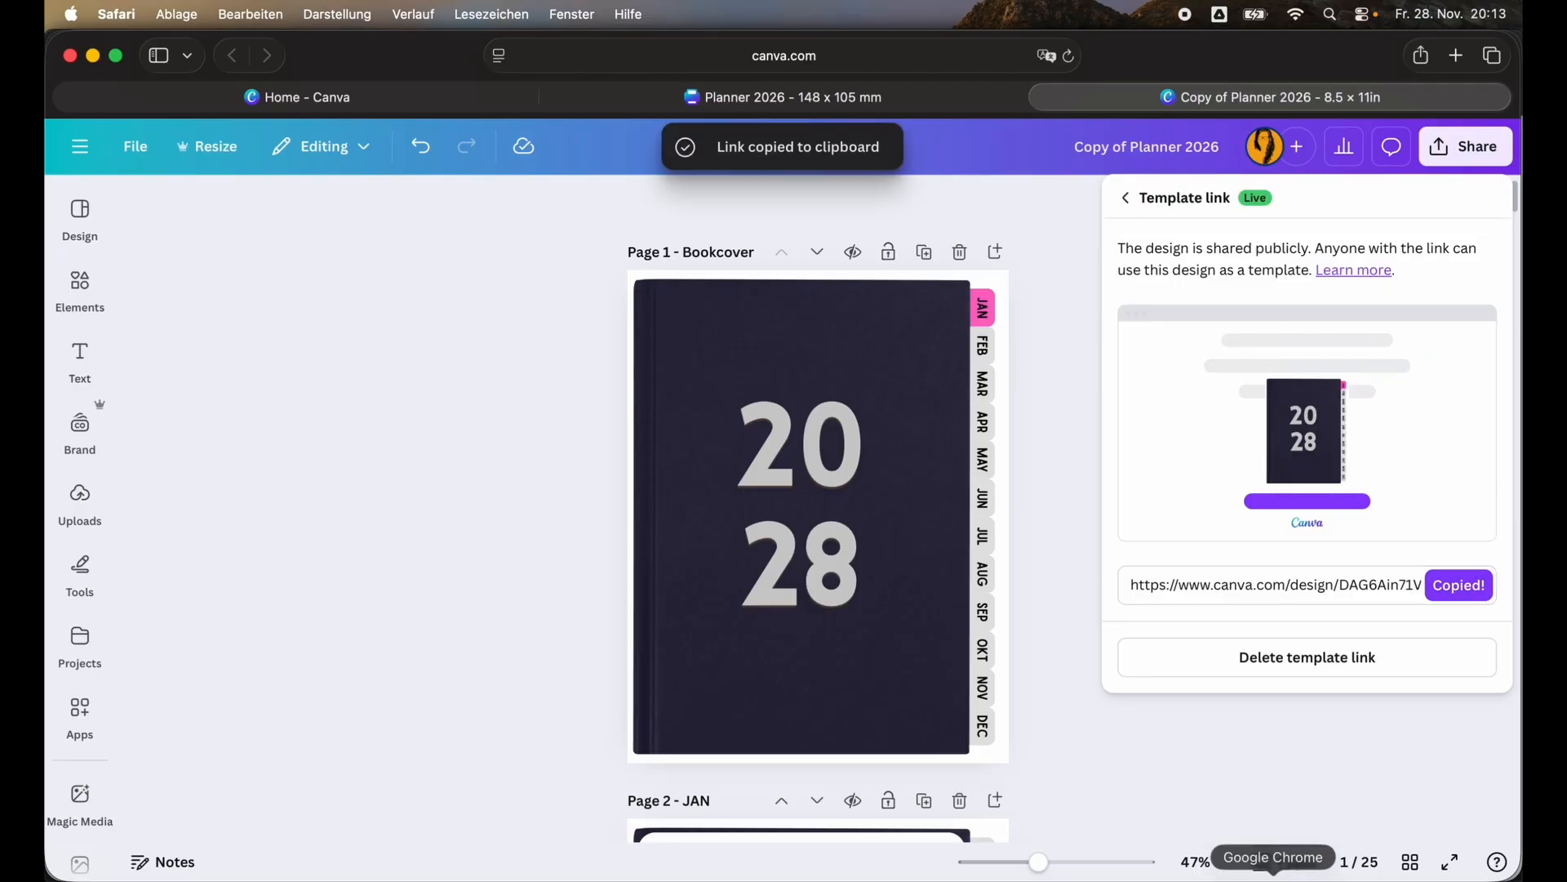
Switch to Chrome and load the newly copied template link in another new tab.
{"action": "left_click", "coordinate": [1273, 875]}
{"action": "key", "text": "super+t"}
{"action": "key", "text": "super+v"}
{"action": "key", "text": "Return"}
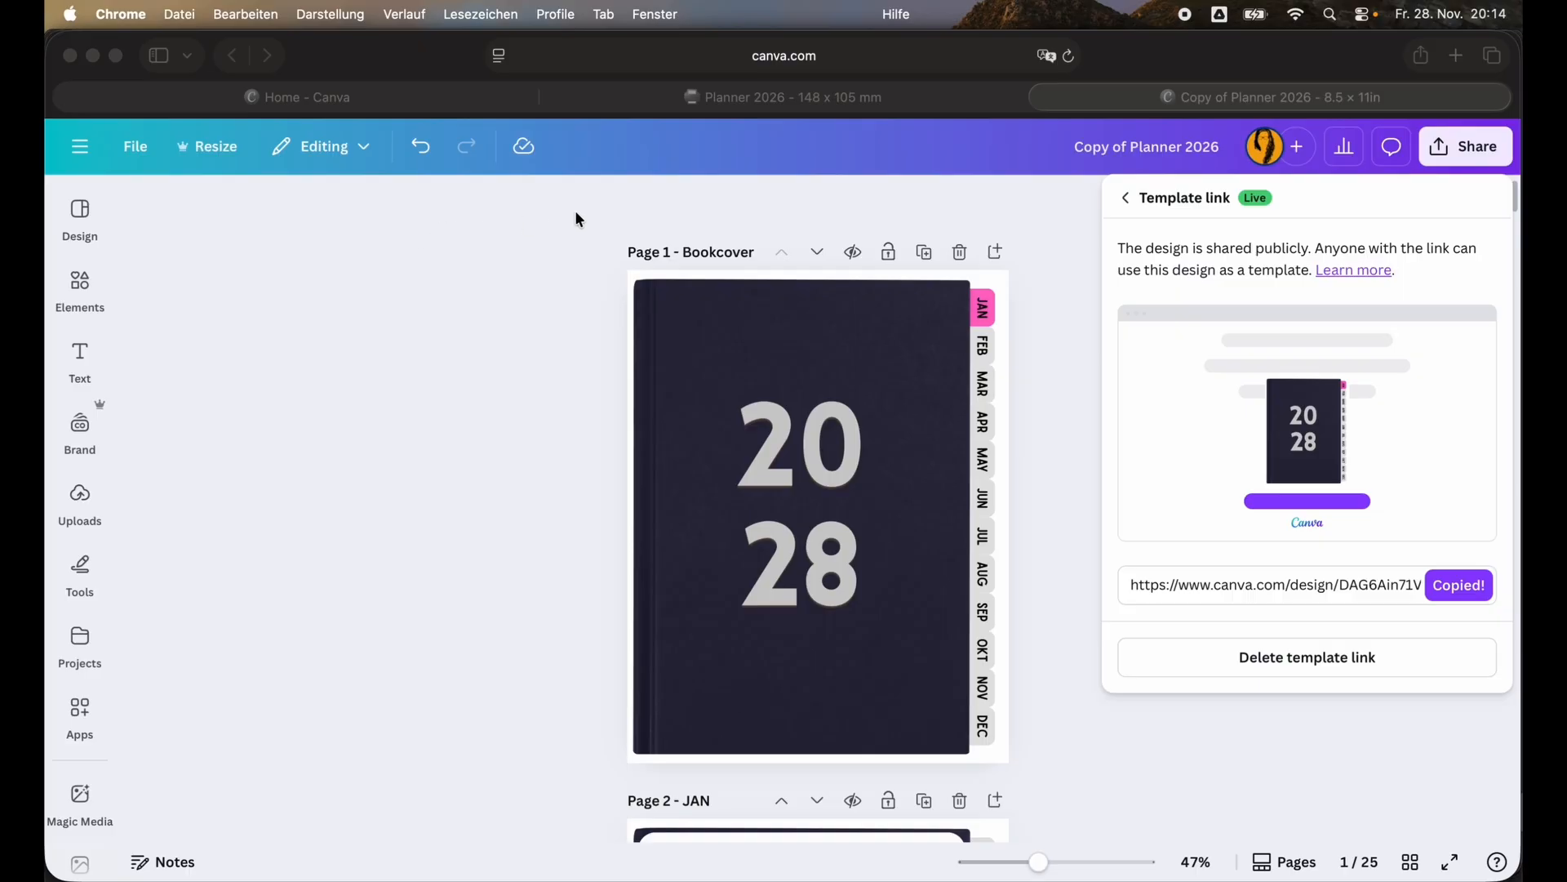
In the Planner 2026 flyer design in Safari, link the gold download button shape to the copied template link.
{"action": "left_click", "coordinate": [644, 111]}
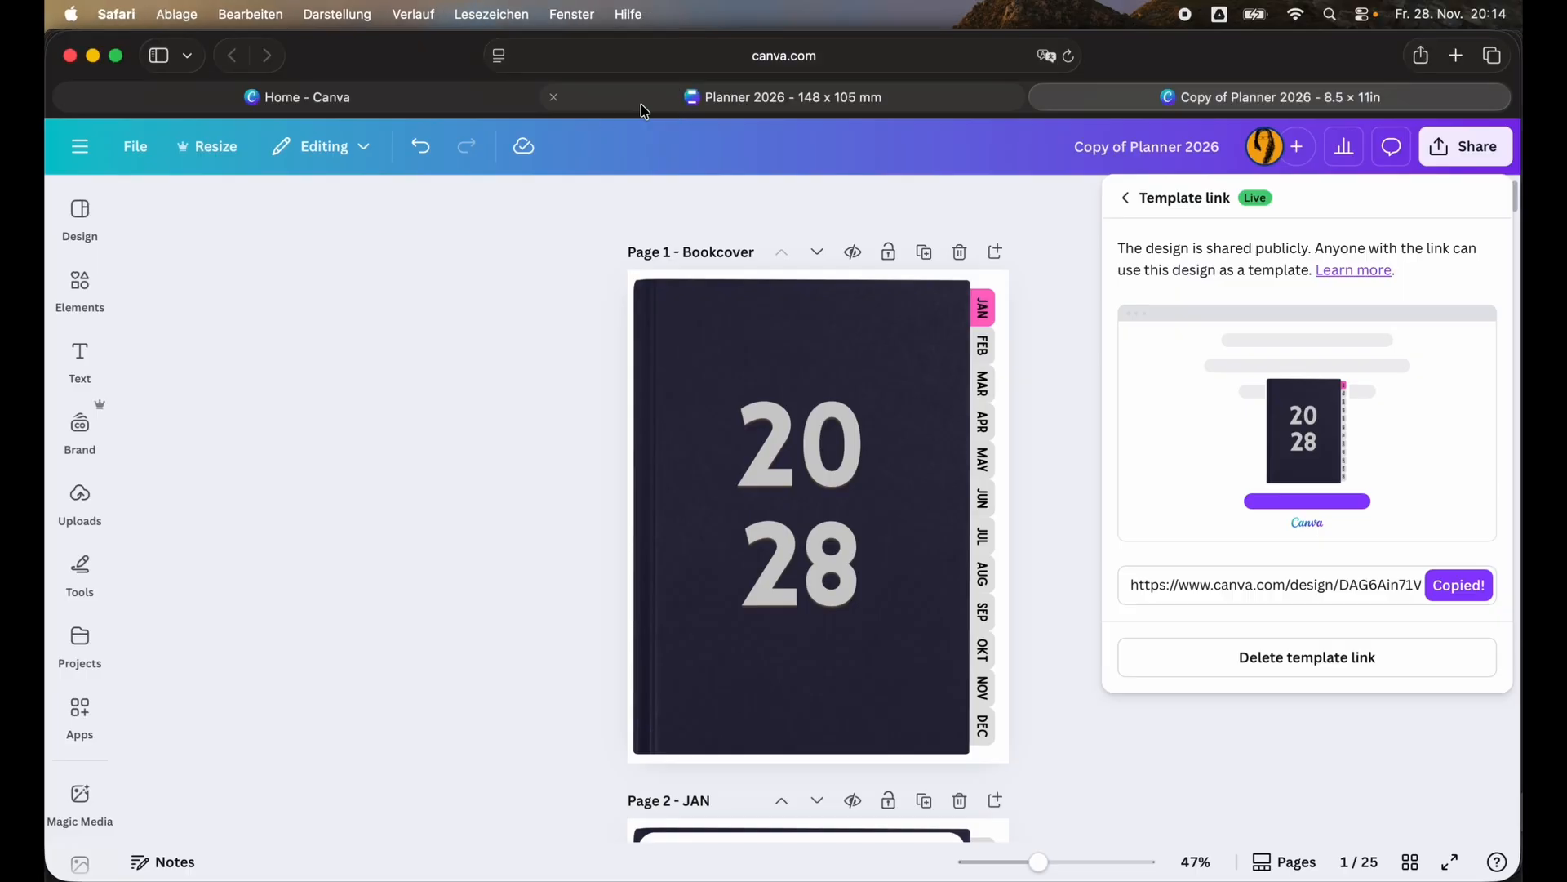
{"action": "left_click", "coordinate": [847, 106]}
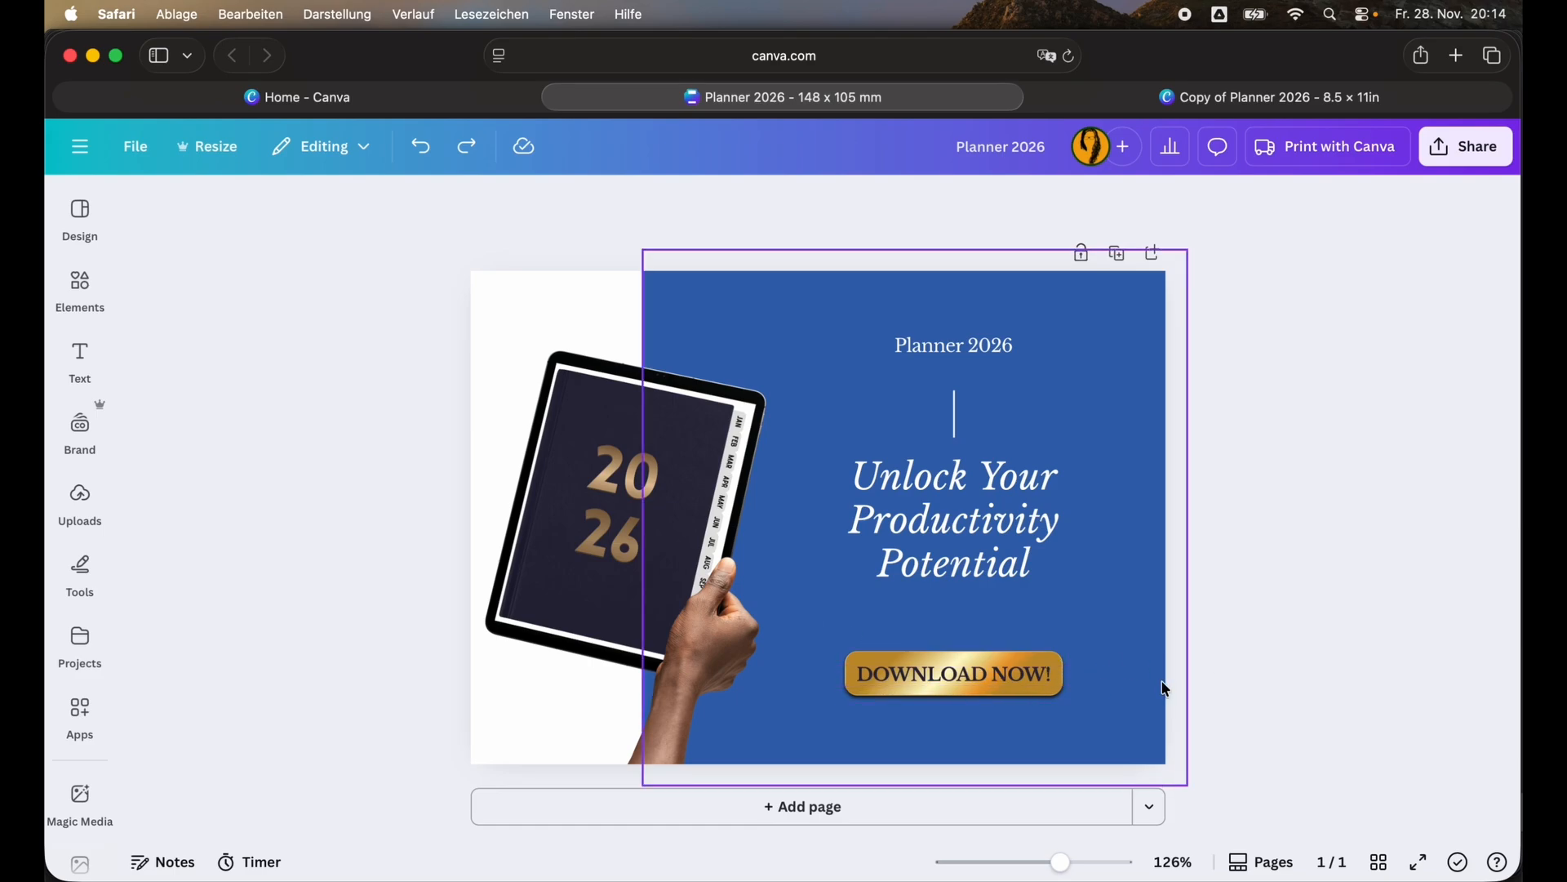
{"action": "left_click", "coordinate": [1053, 662]}
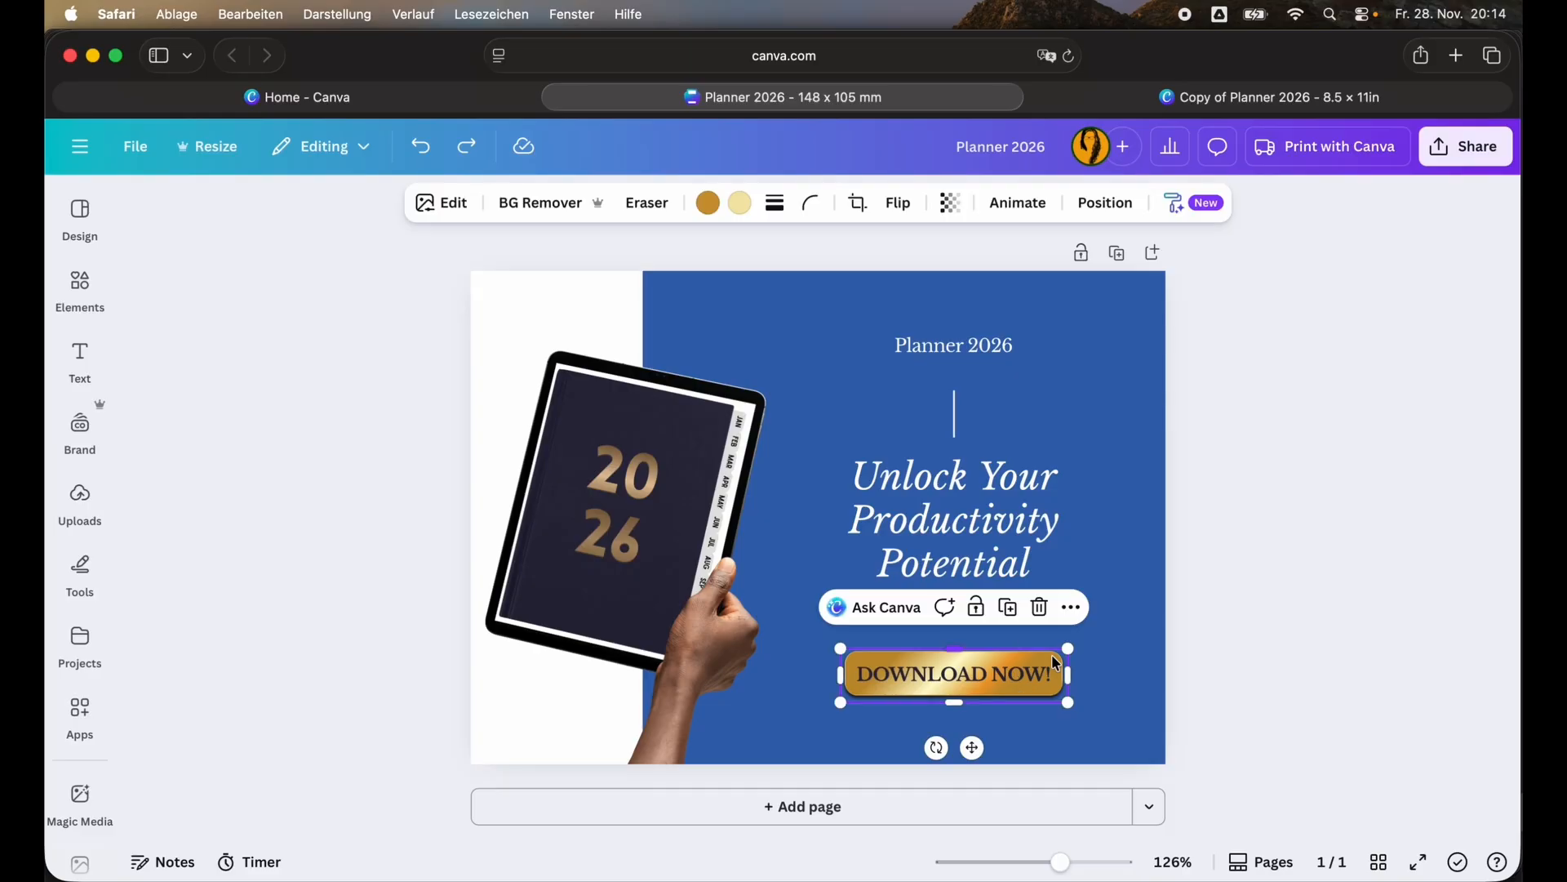
{"action": "left_click", "coordinate": [1070, 608]}
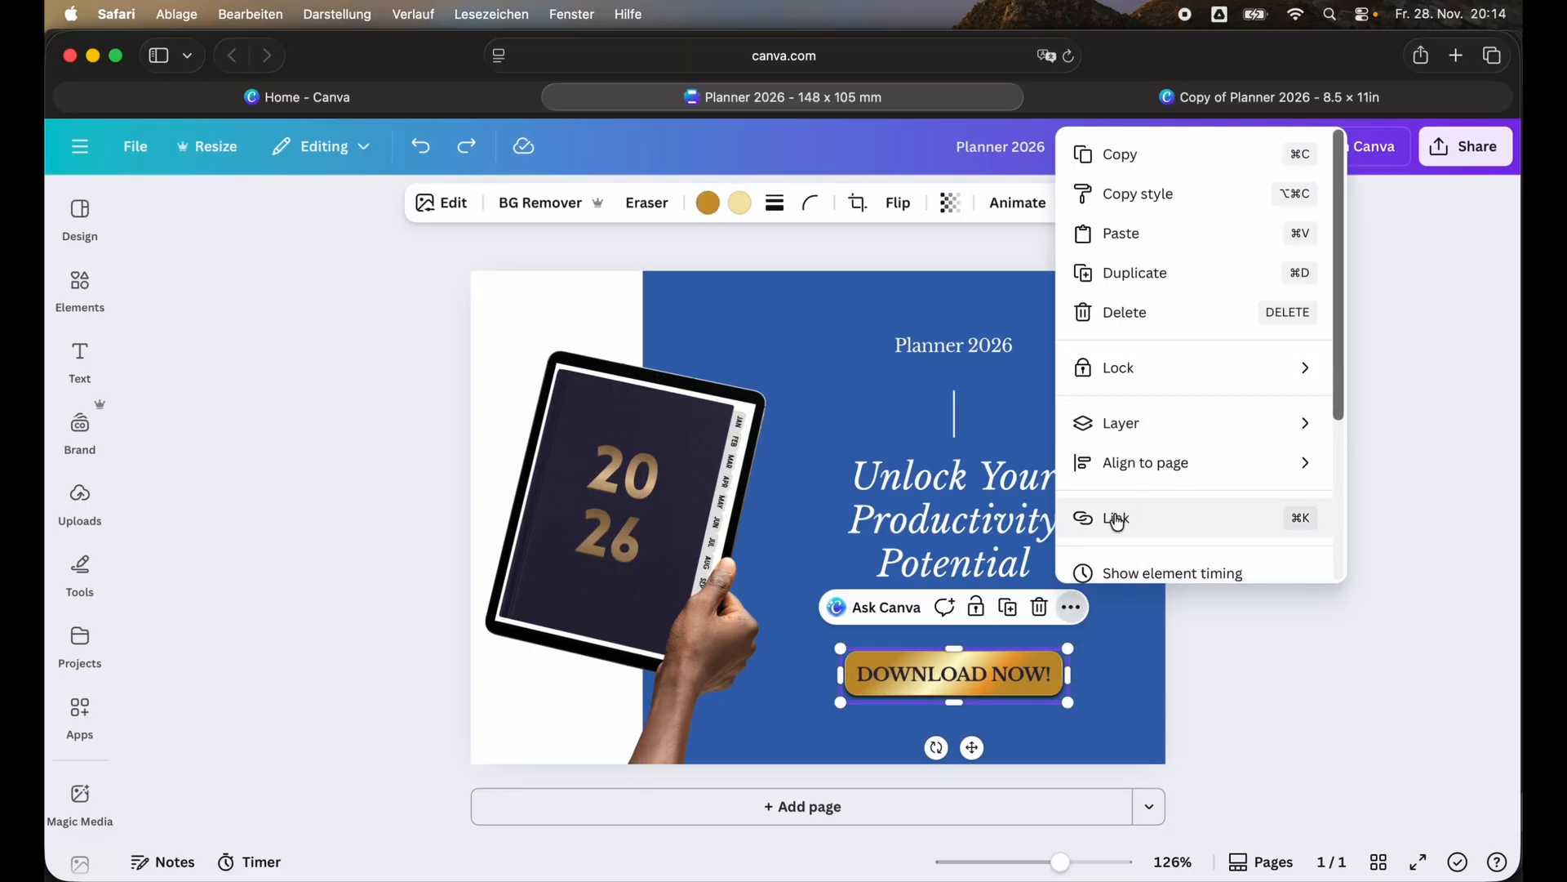
{"action": "left_click", "coordinate": [1152, 525]}
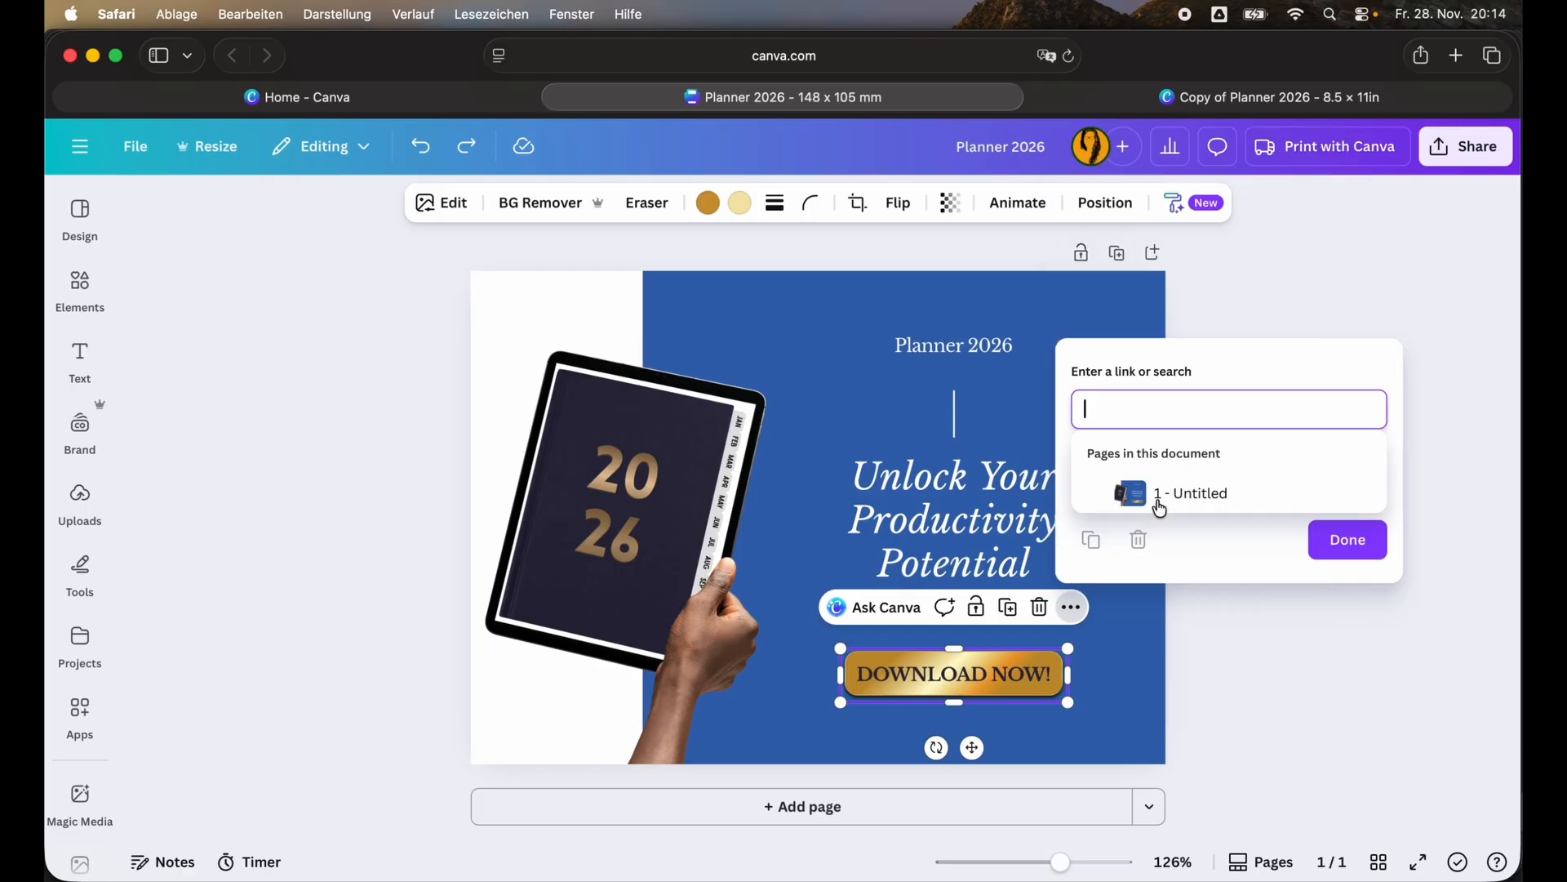
{"action": "key", "text": "super+v"}
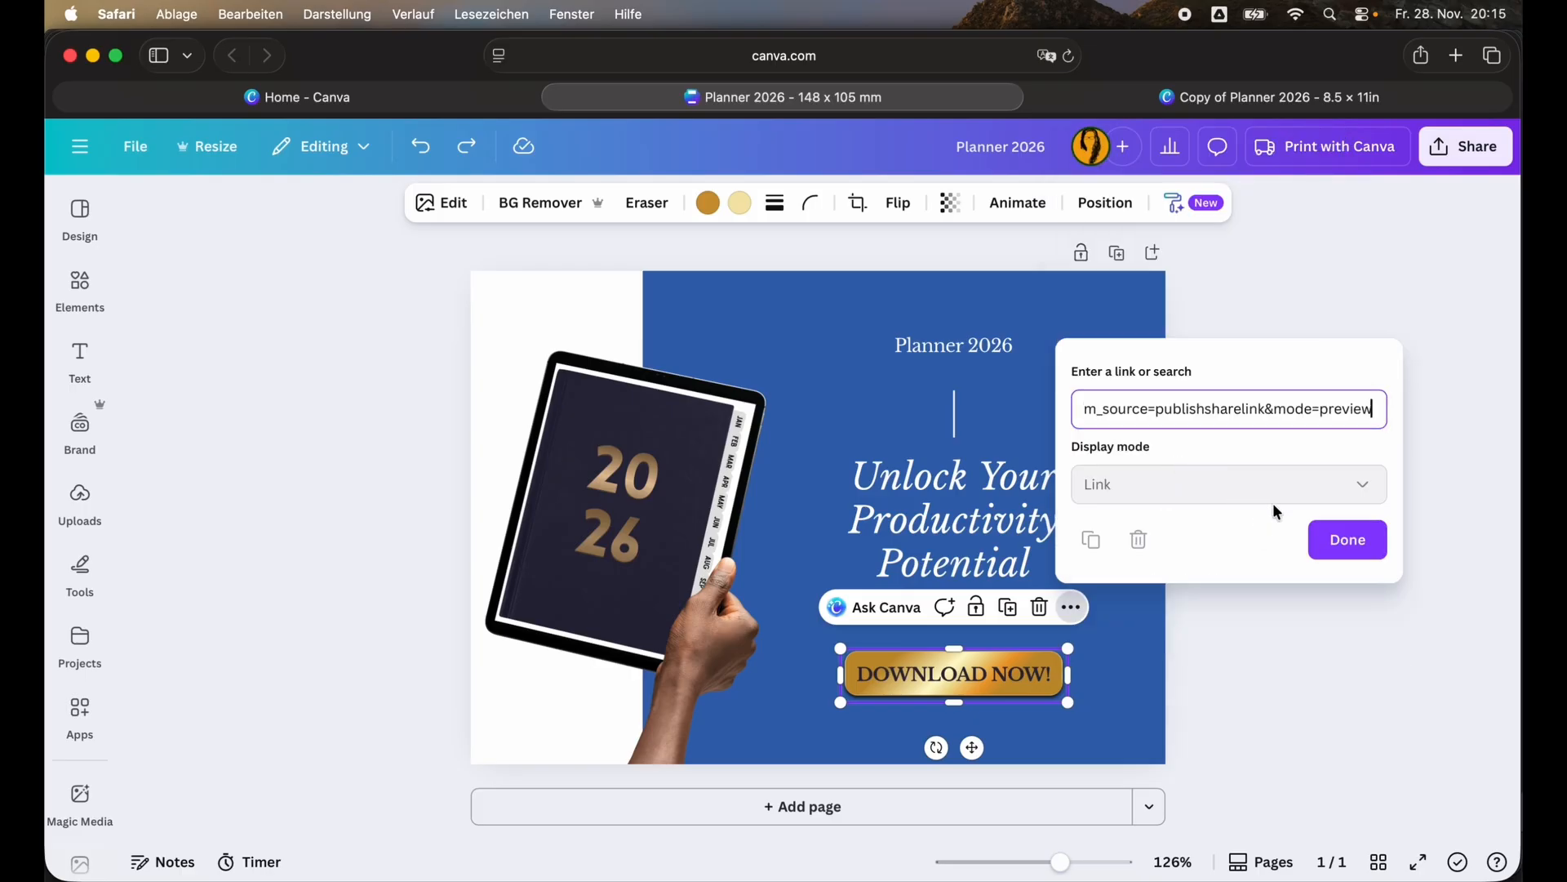
{"action": "left_click", "coordinate": [1343, 542]}
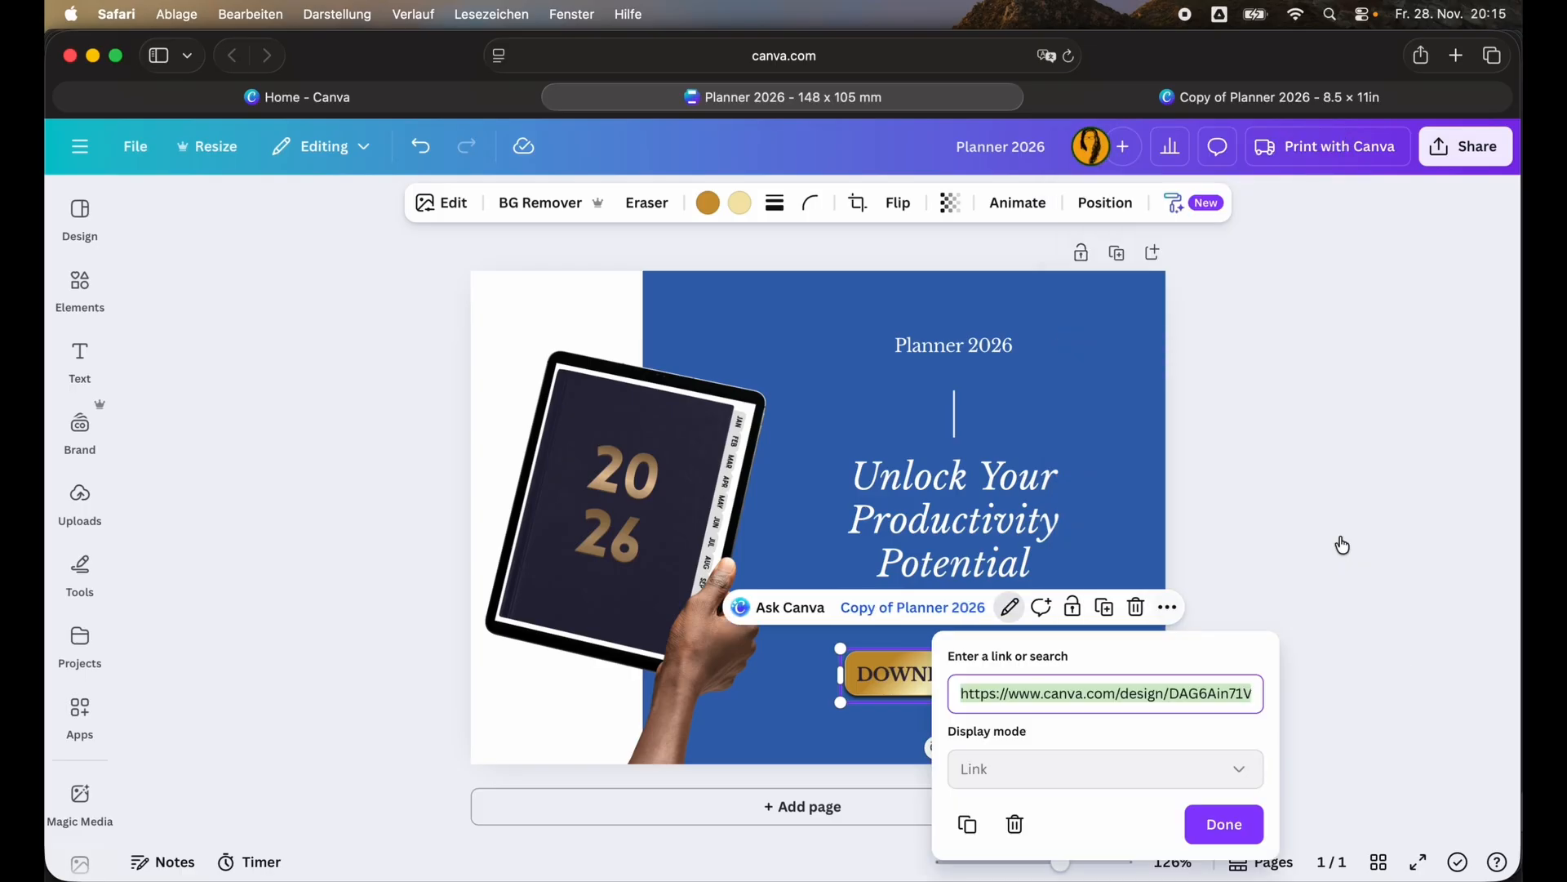
{"action": "left_click", "coordinate": [1225, 823]}
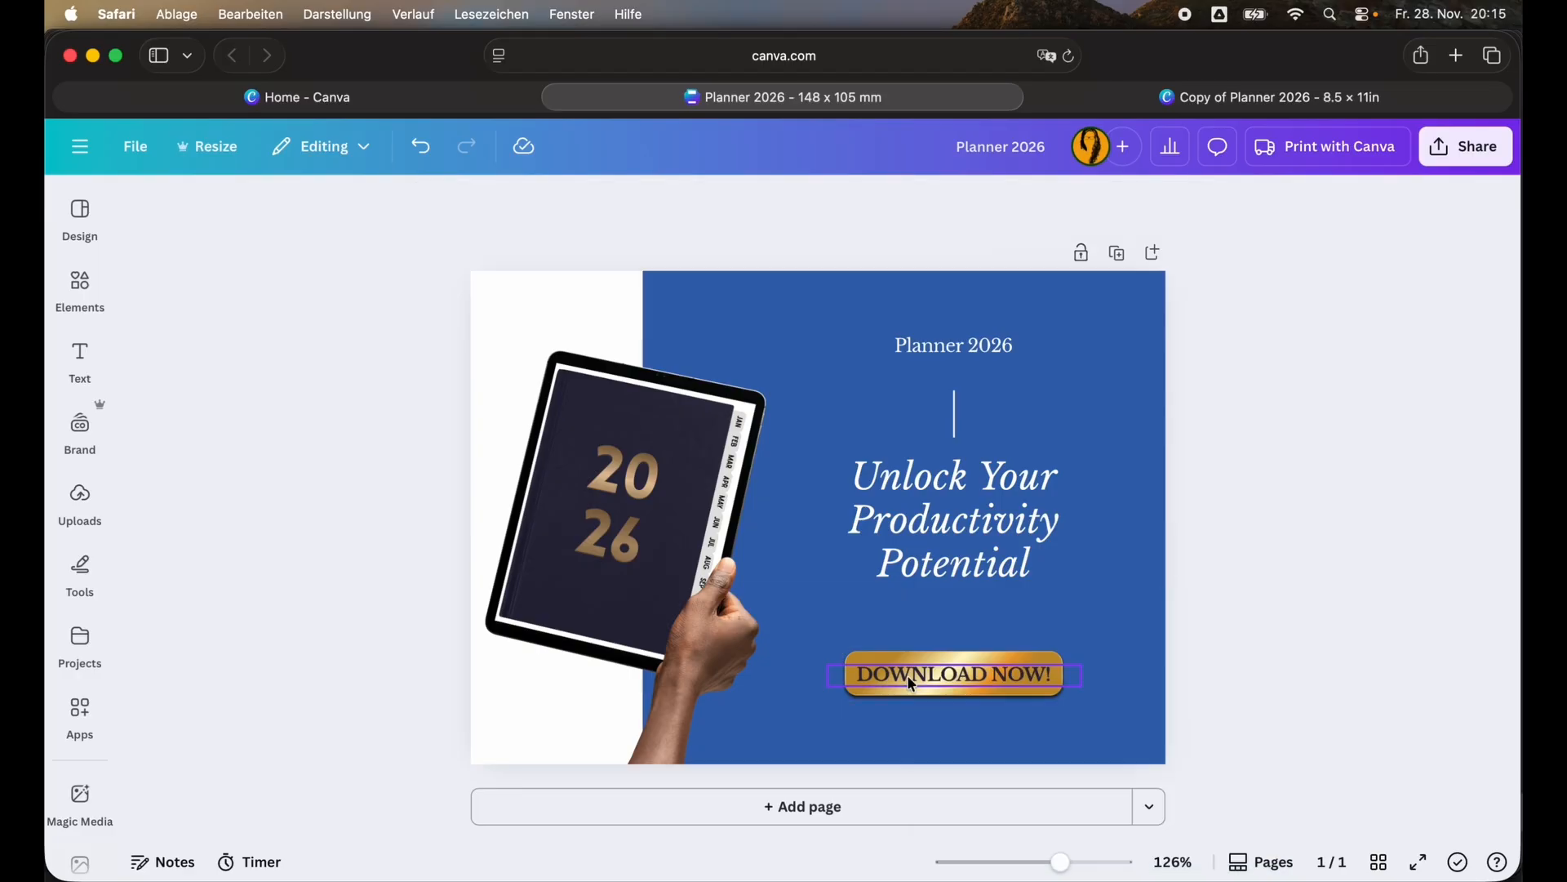
Add the Copy of Planner 2026 template link to the flyer's "DOWNLOAD NOW!" text.
{"action": "left_click", "coordinate": [912, 675]}
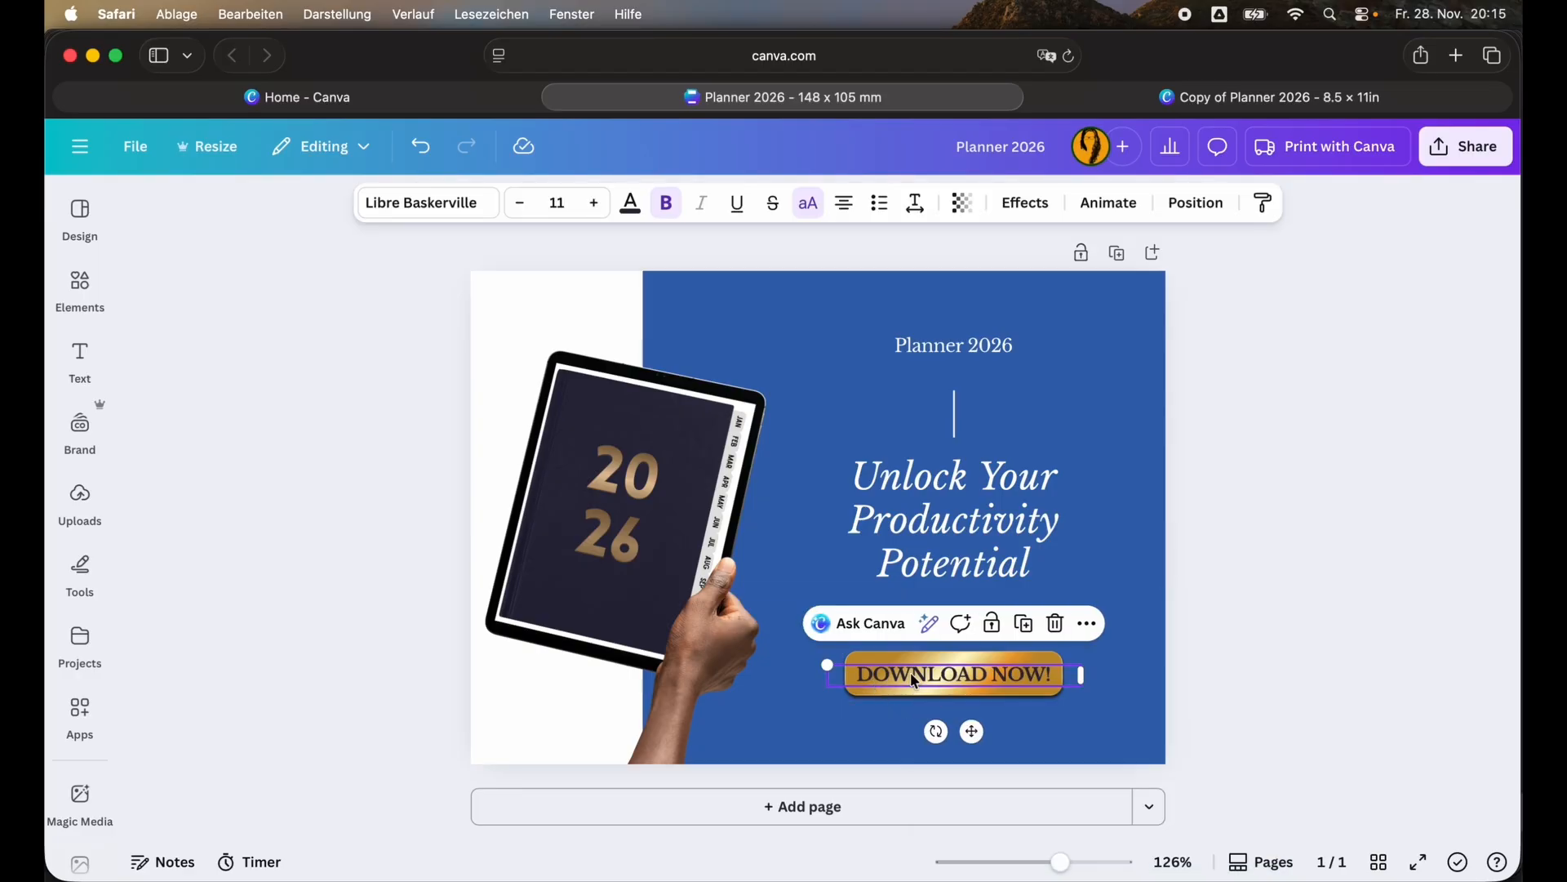
{"action": "left_click", "coordinate": [1093, 625]}
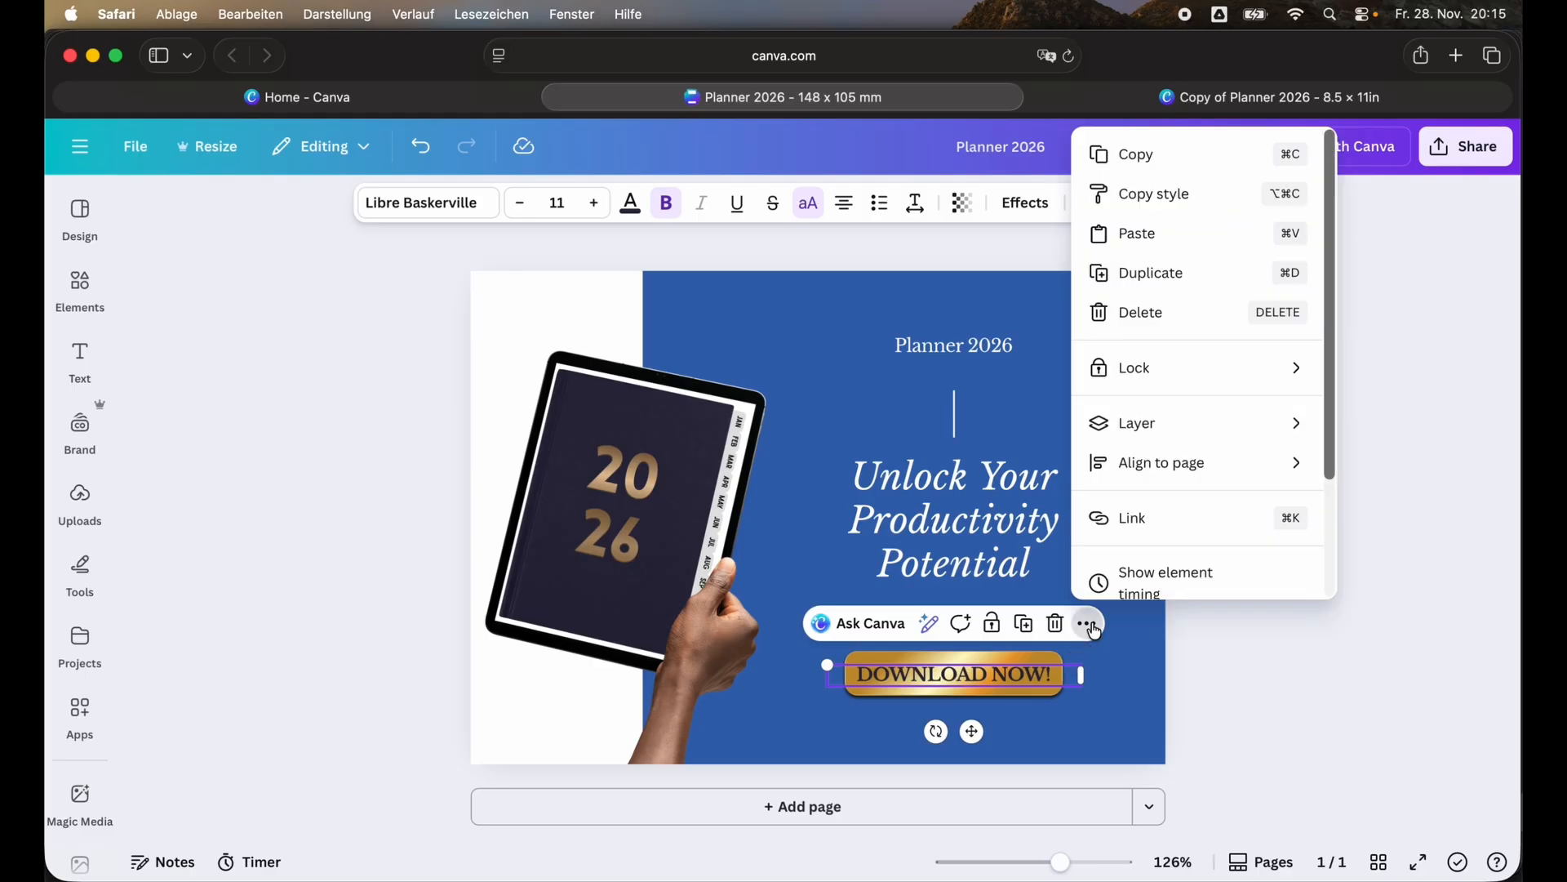
{"action": "left_click", "coordinate": [1114, 519]}
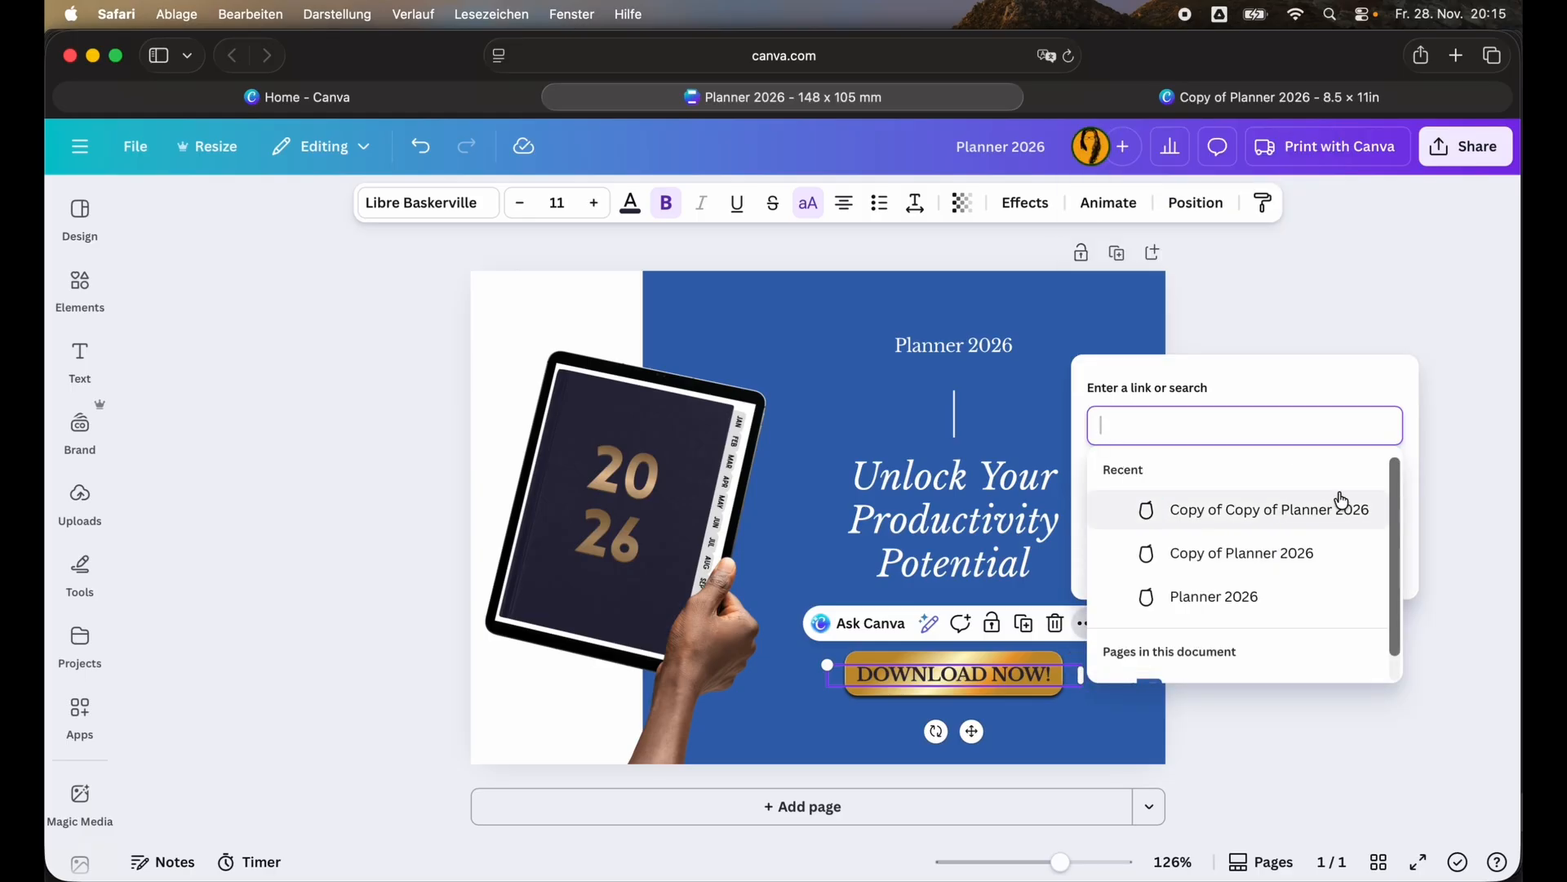
{"action": "left_click", "coordinate": [1371, 545]}
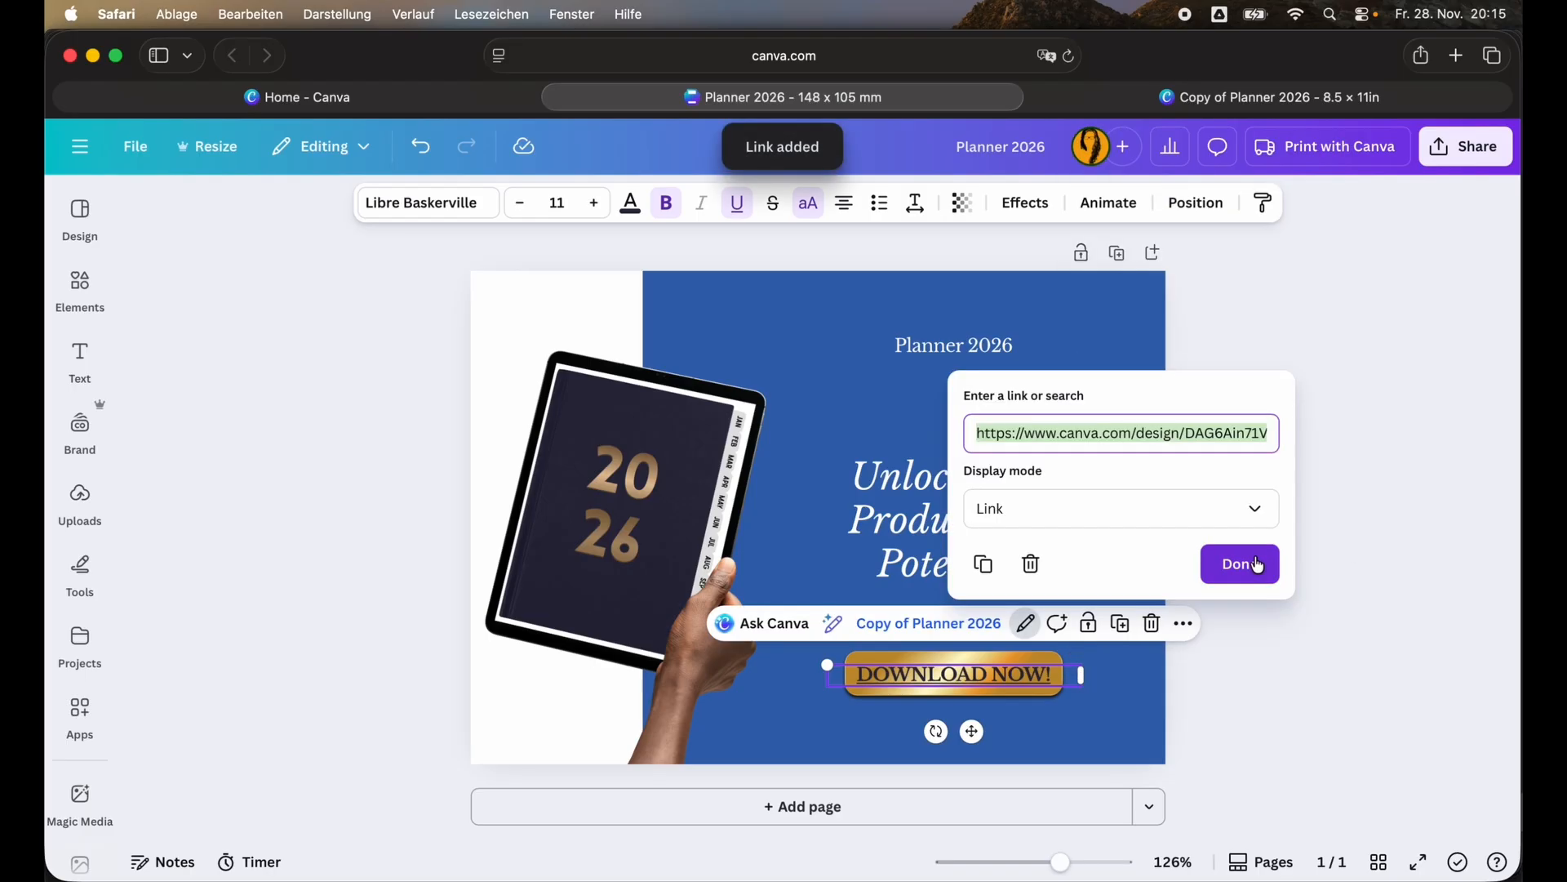
{"action": "left_click", "coordinate": [1257, 565]}
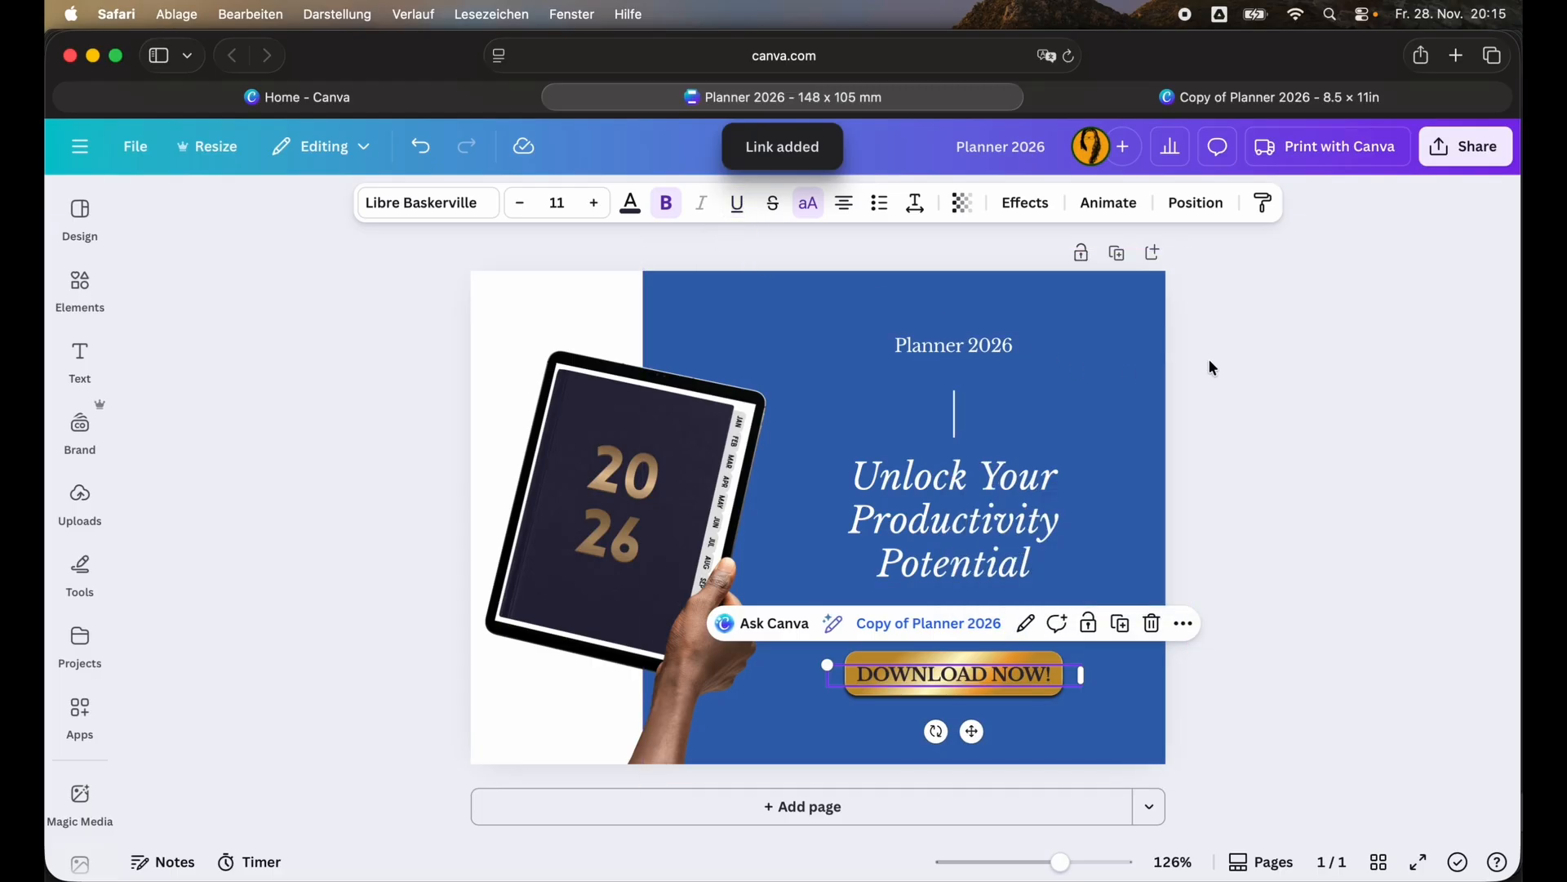
{"action": "left_click", "coordinate": [1312, 362]}
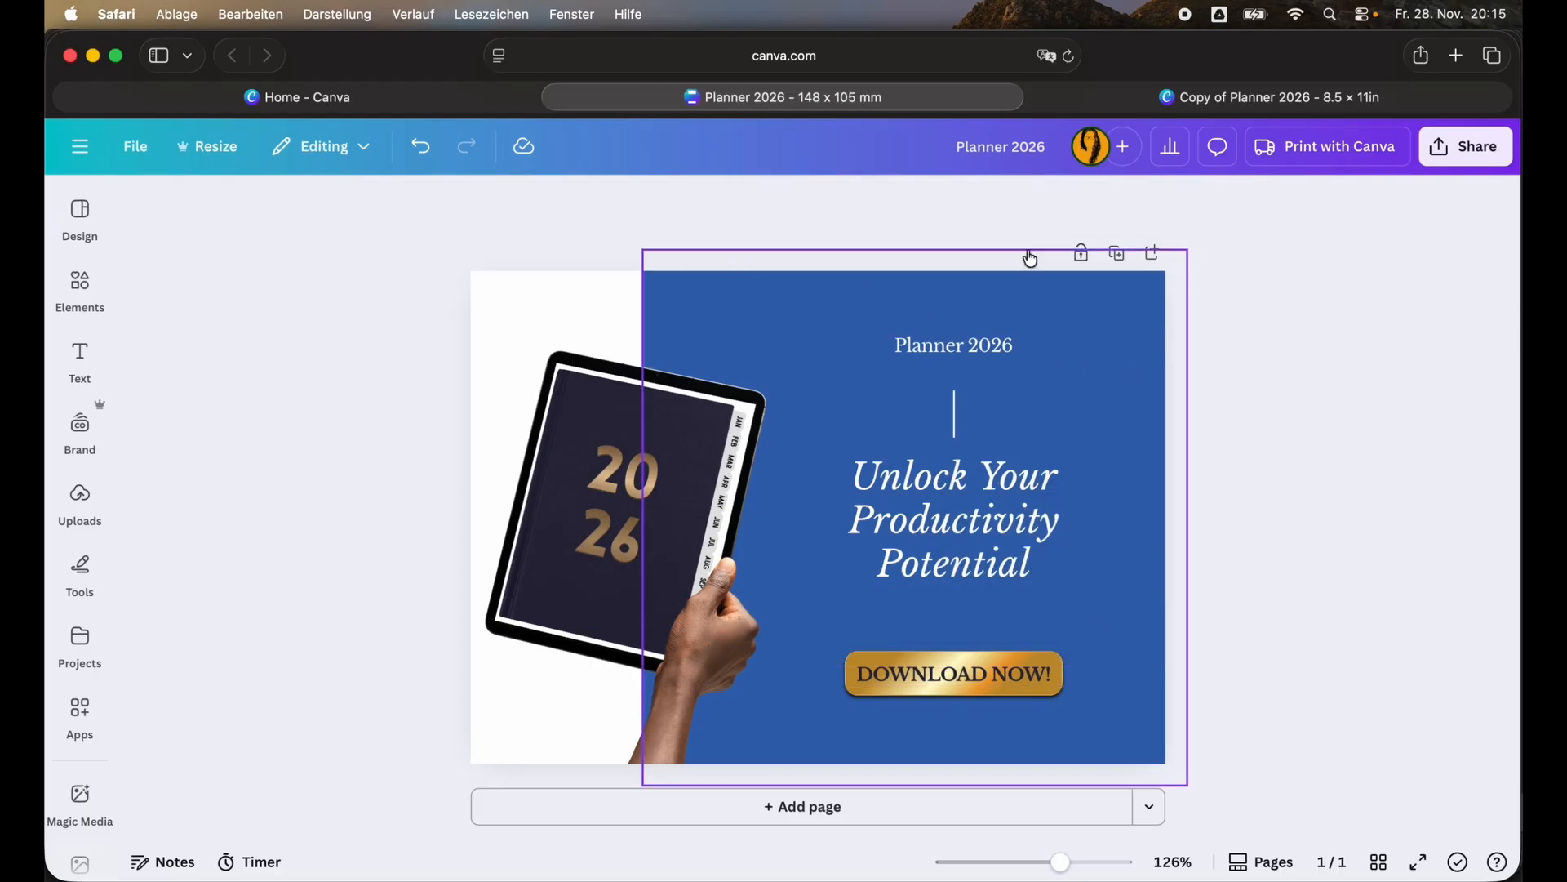
Download the flyer as a PDF Standard file so that its links work.
{"action": "left_click", "coordinate": [1463, 151]}
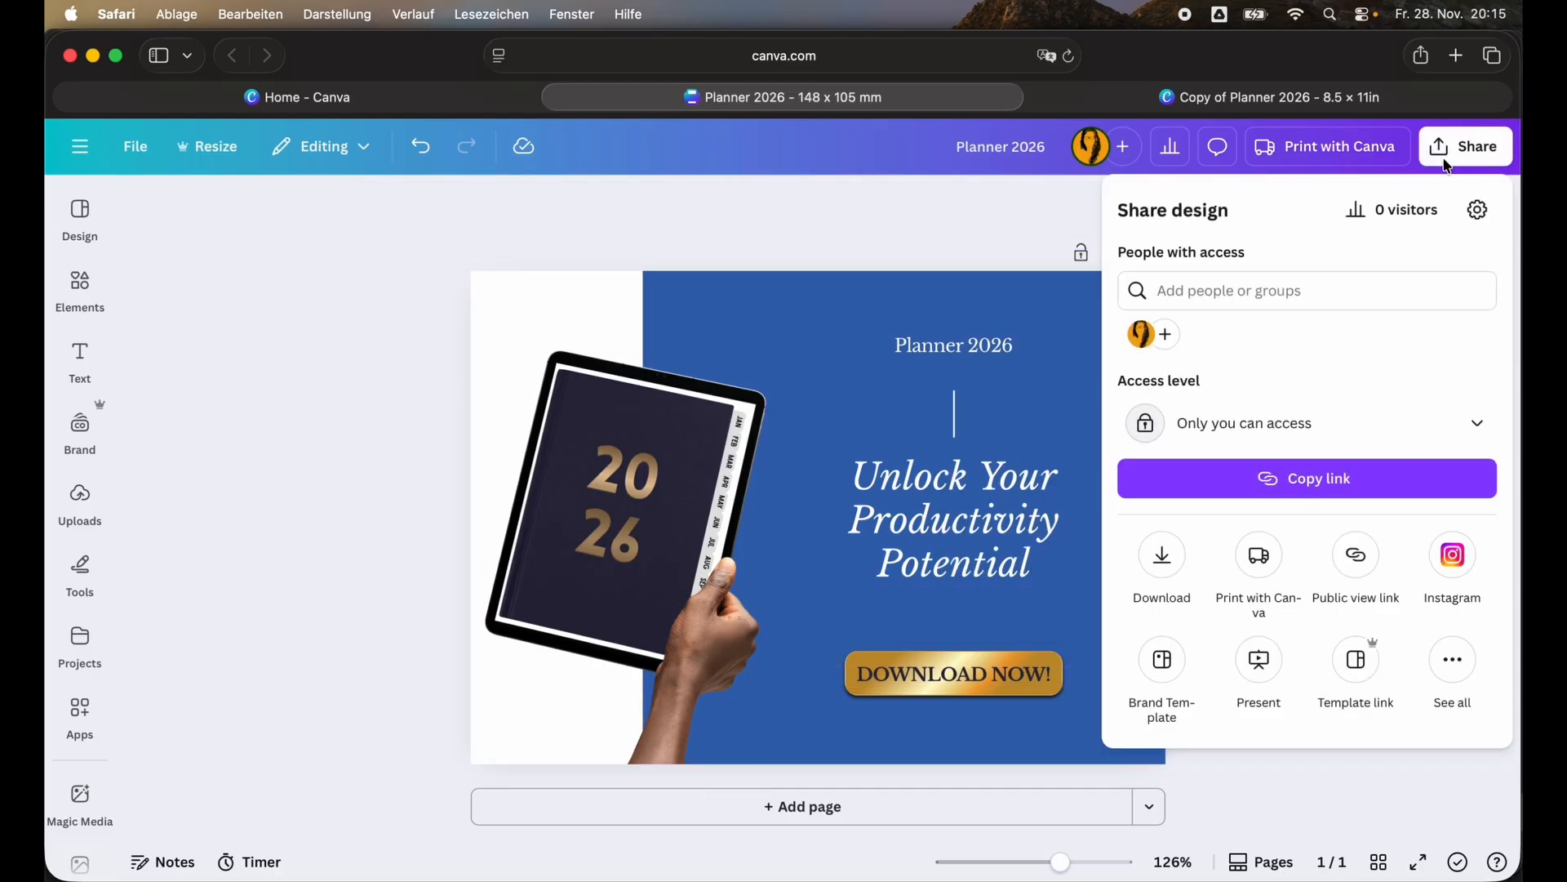
{"action": "left_click", "coordinate": [1161, 555]}
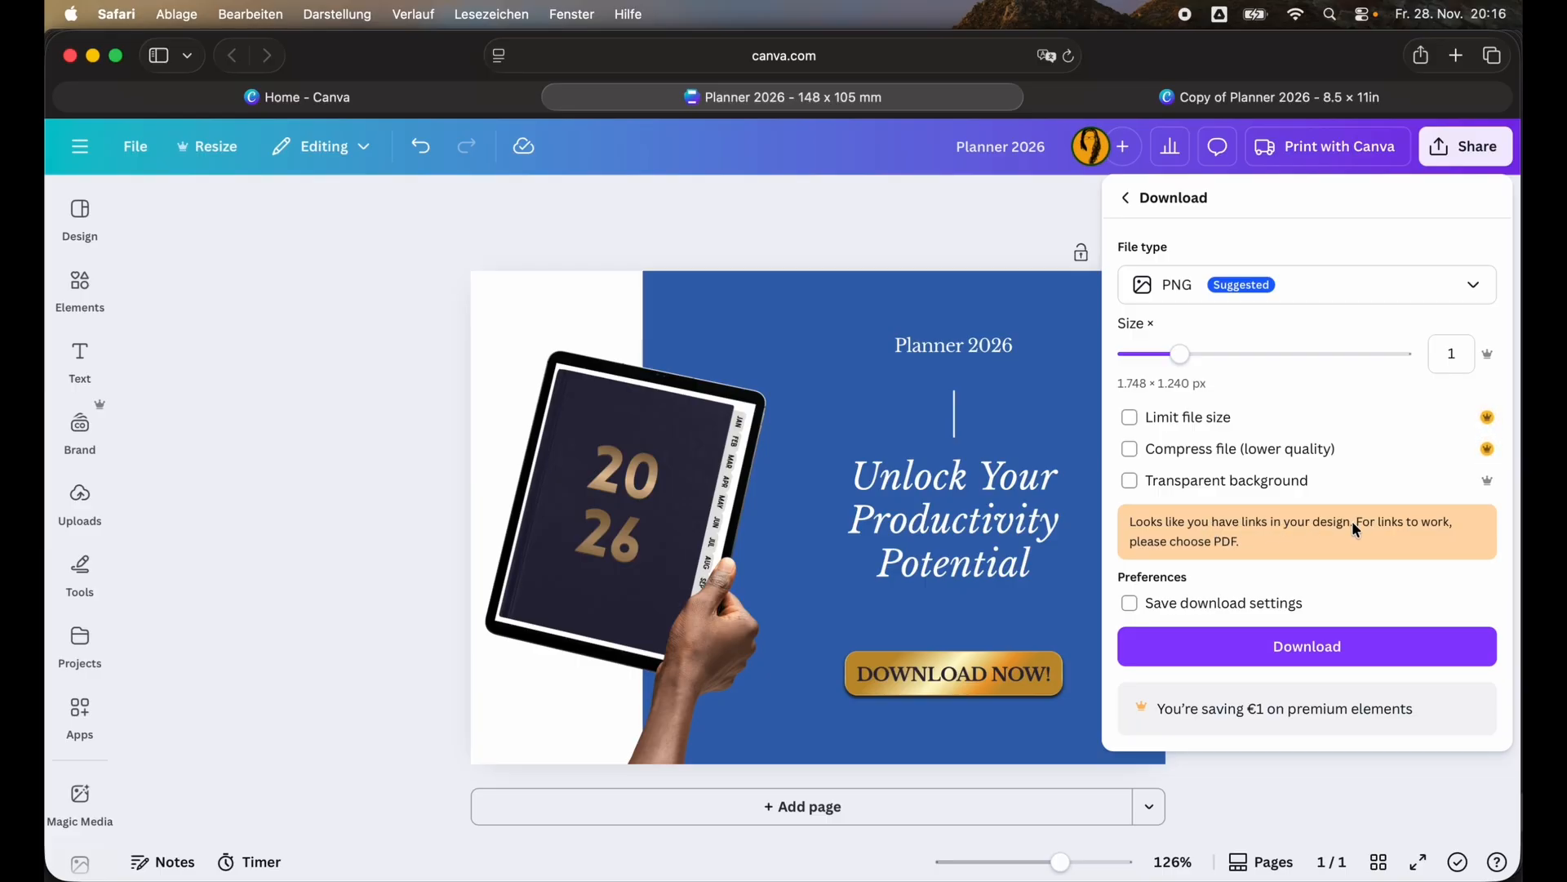
{"action": "left_click", "coordinate": [1477, 287]}
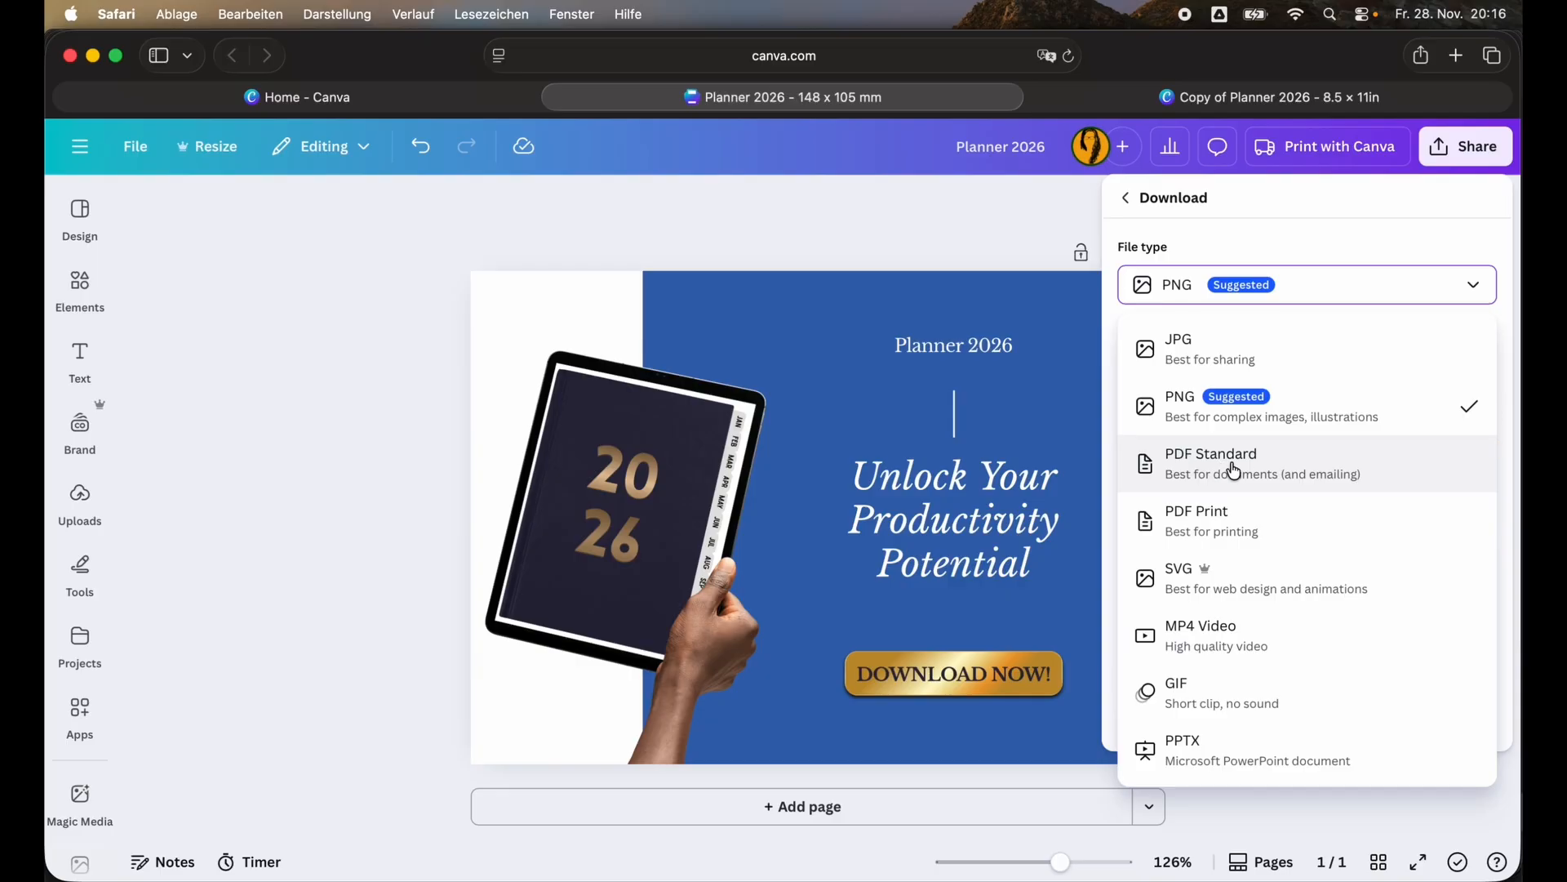
{"action": "left_click", "coordinate": [1282, 471]}
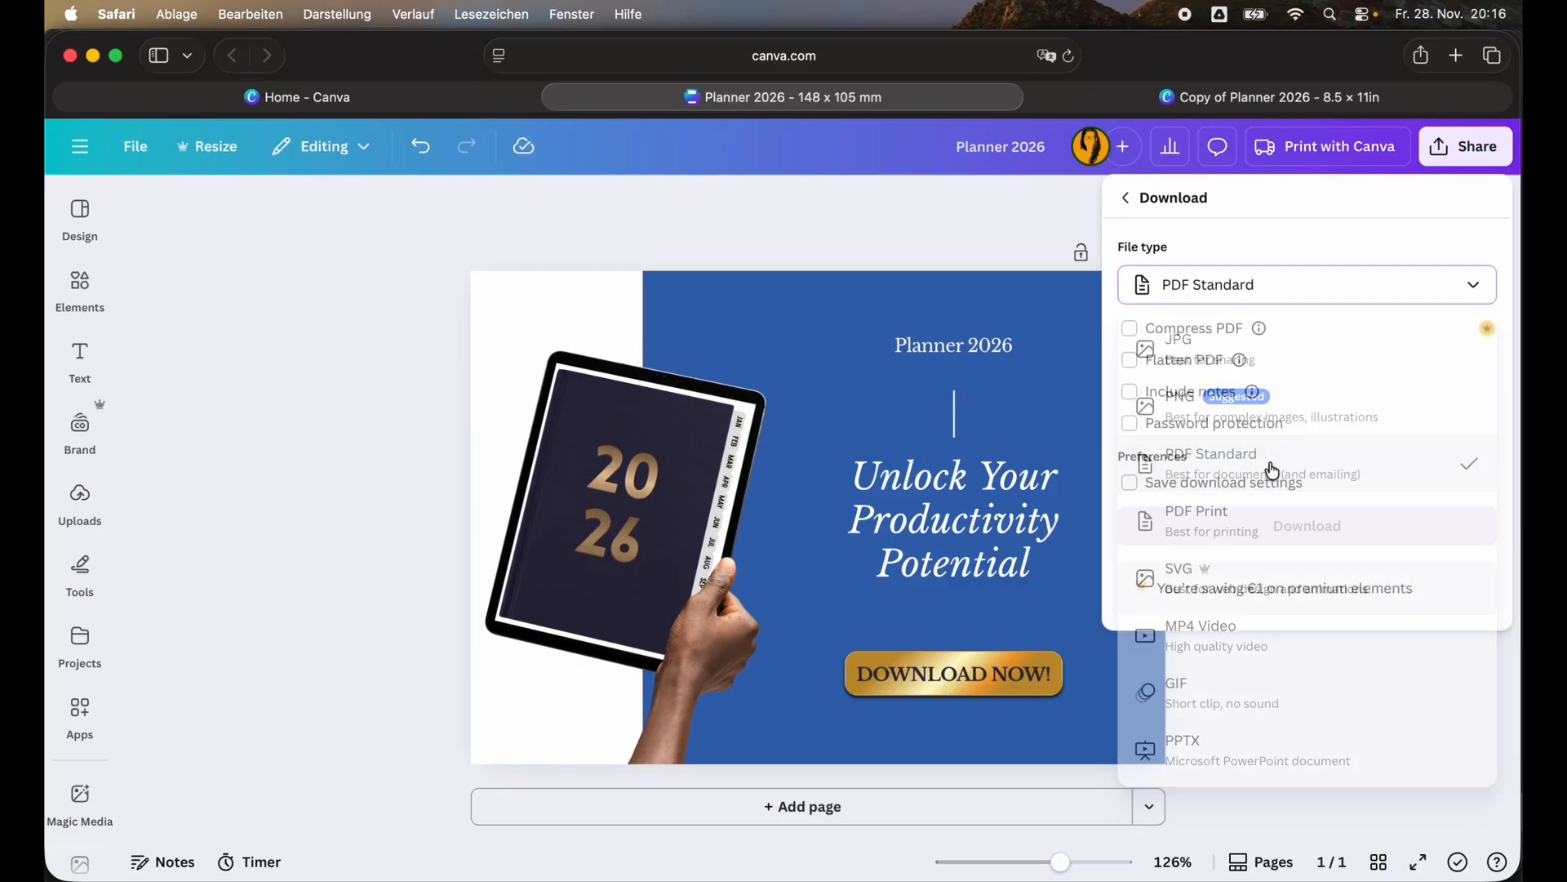
{"action": "left_click", "coordinate": [1337, 528]}
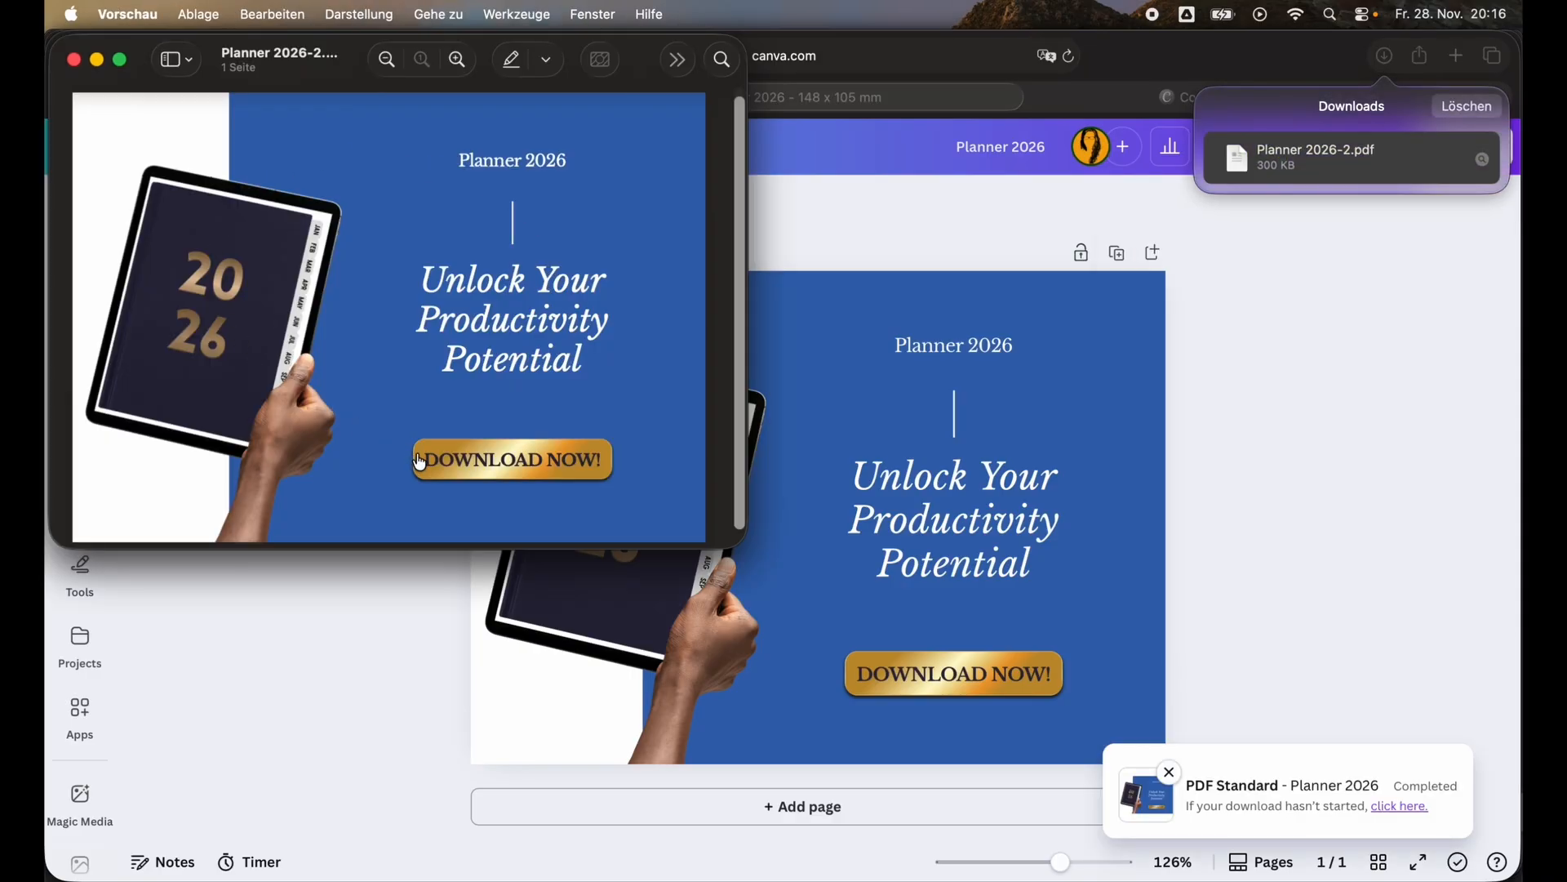
Test the "DOWNLOAD NOW!" link in the downloaded PDF and view the template page it opens in Chrome.
{"action": "left_click", "coordinate": [498, 461]}
{"action": "left_click", "coordinate": [393, 360]}
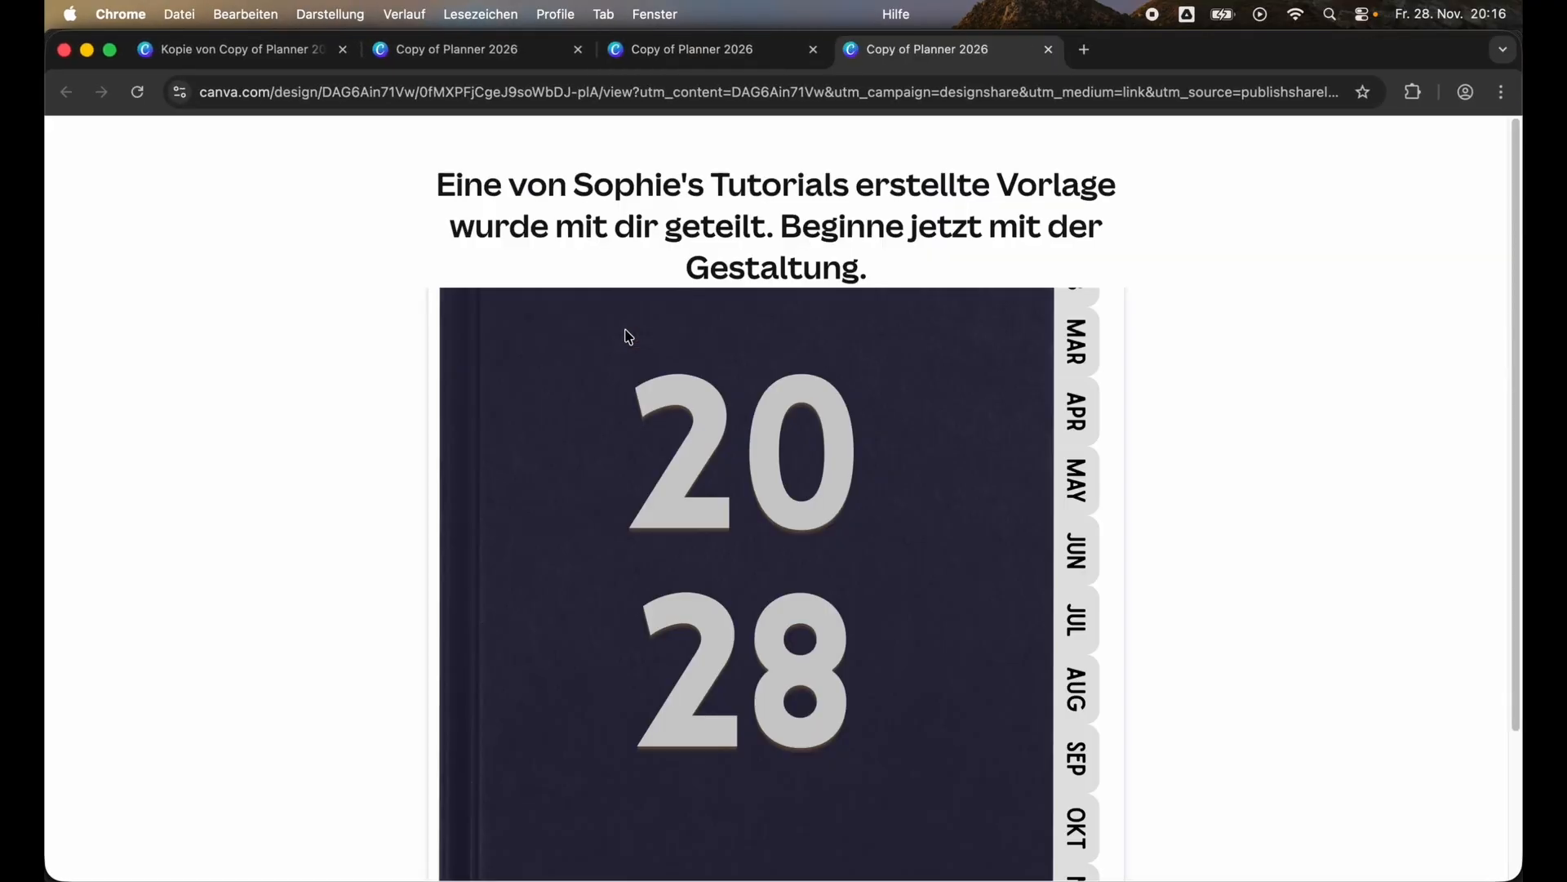
{"action": "scroll", "coordinate": [628, 336], "scroll_direction": "down", "scroll_amount": 3}
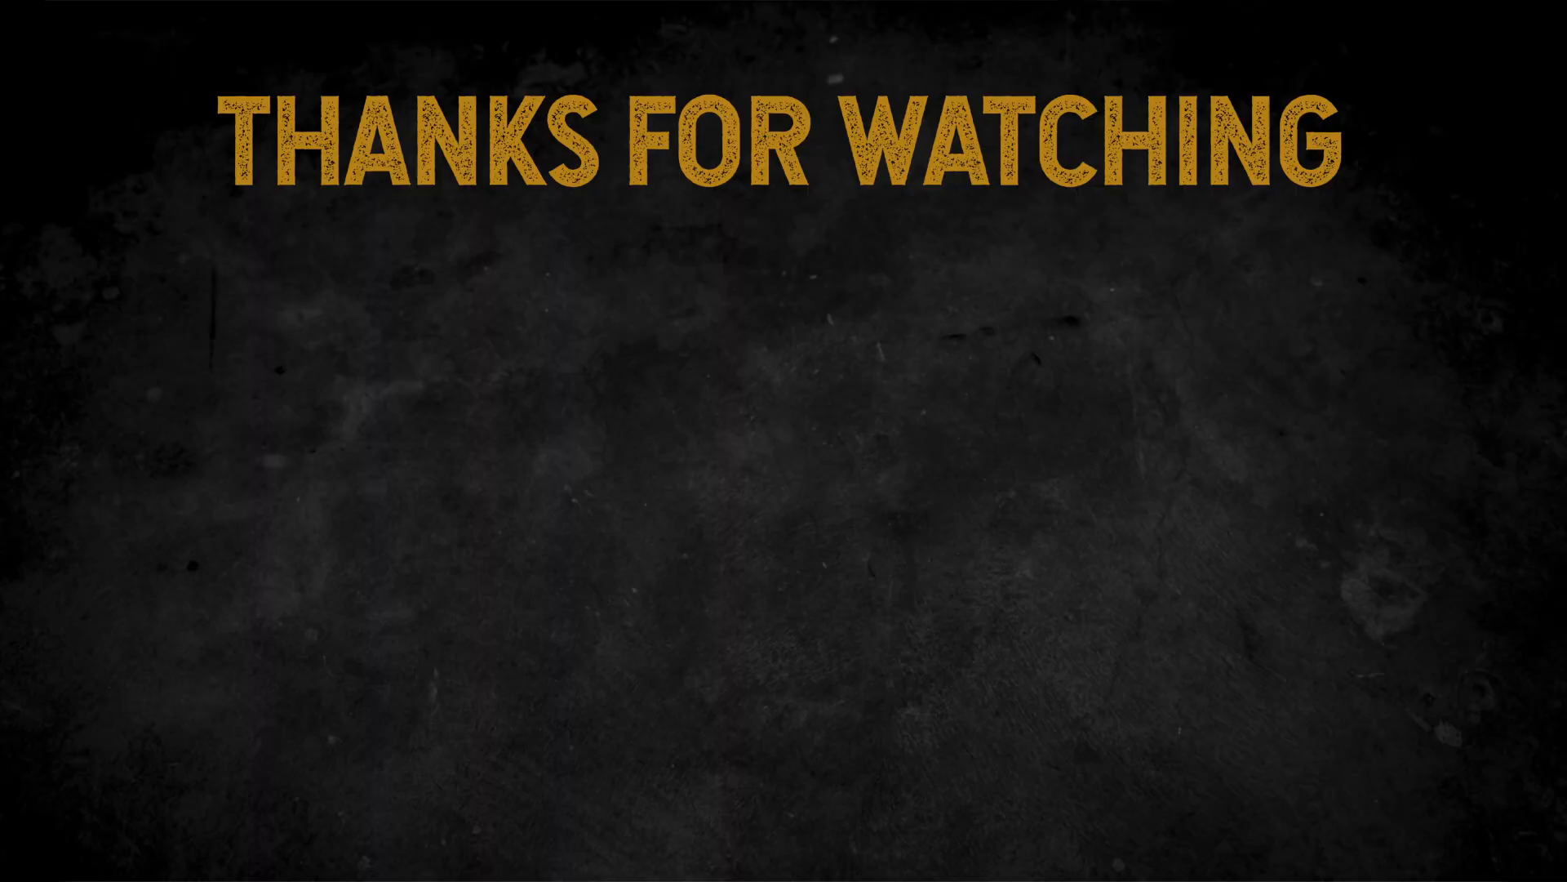